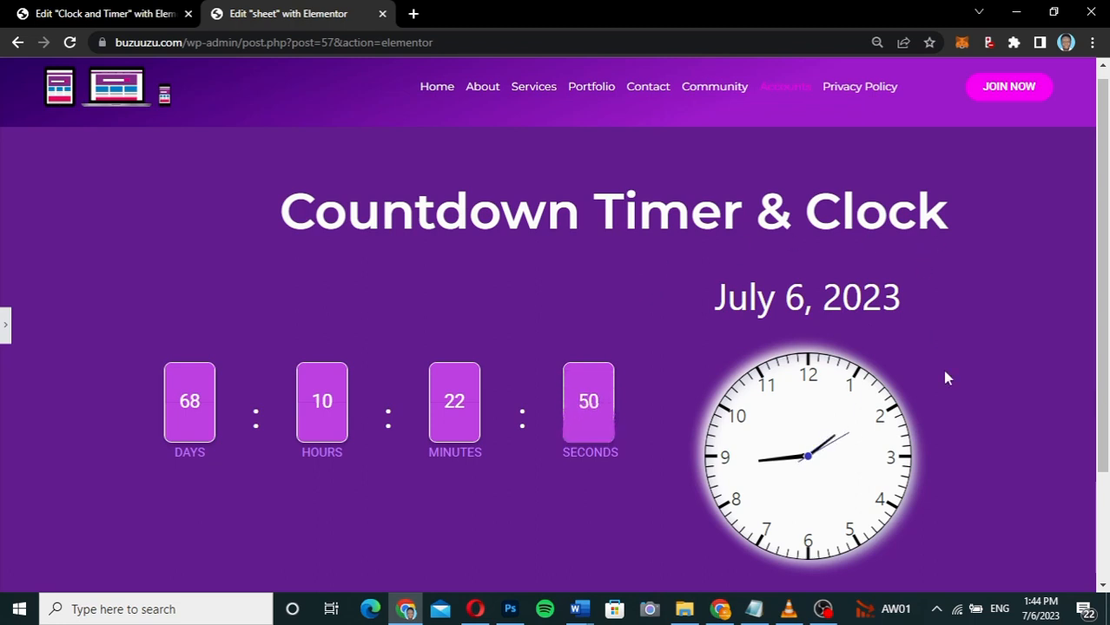
scroll(947, 377, down, 1)
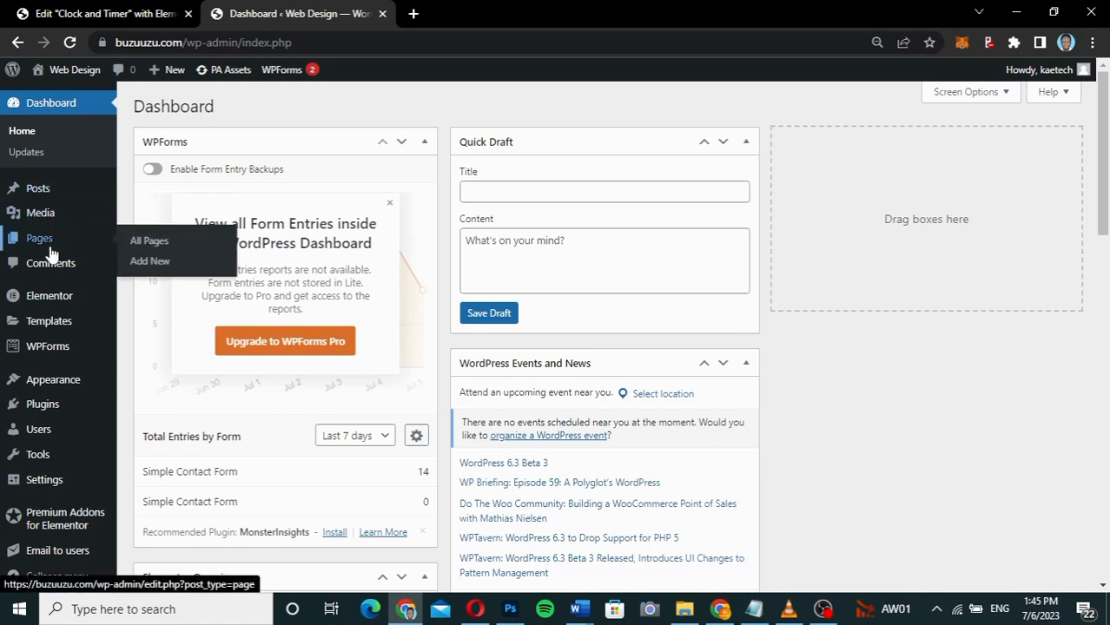
Go to the page for adding new WordPress plugins and search the plugin directory for "elementor"
mouse_move(37, 409)
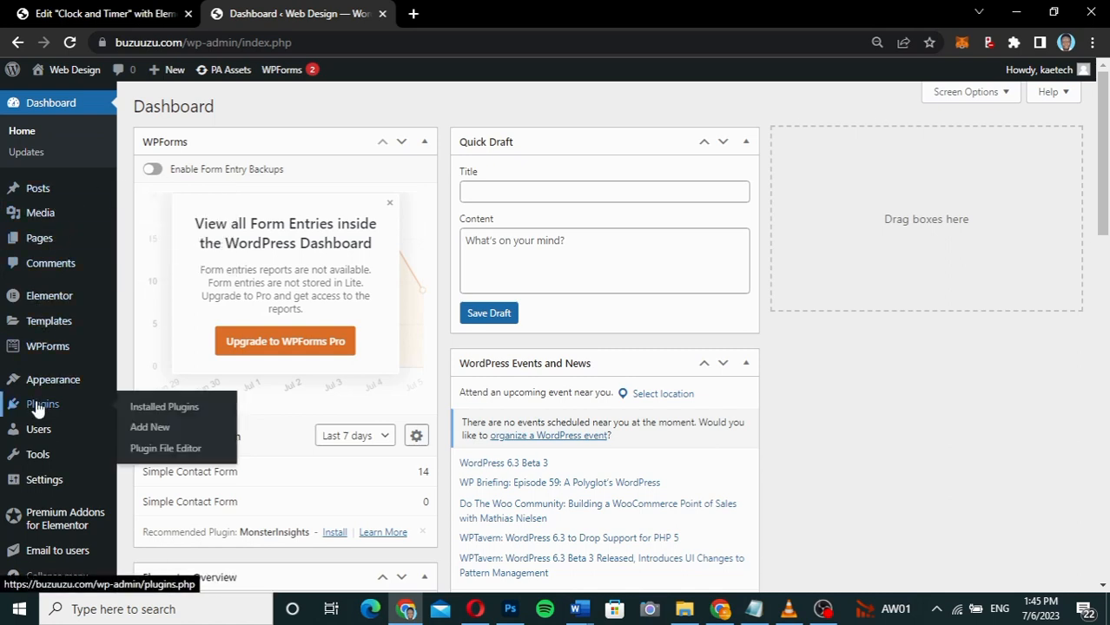
click(156, 408)
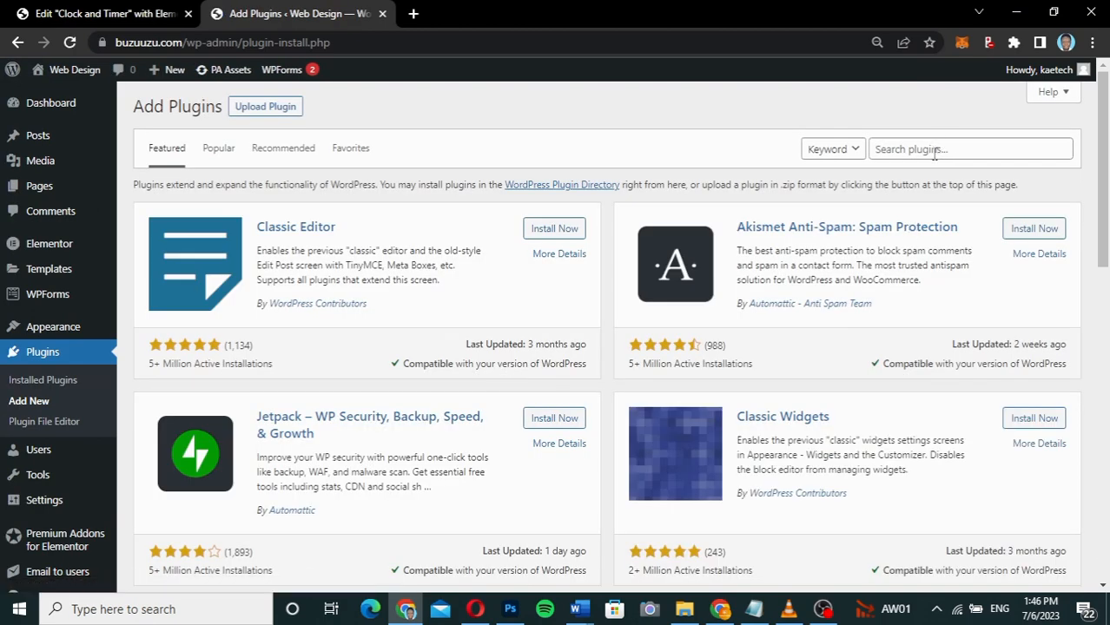
click(934, 154)
text(elemen)
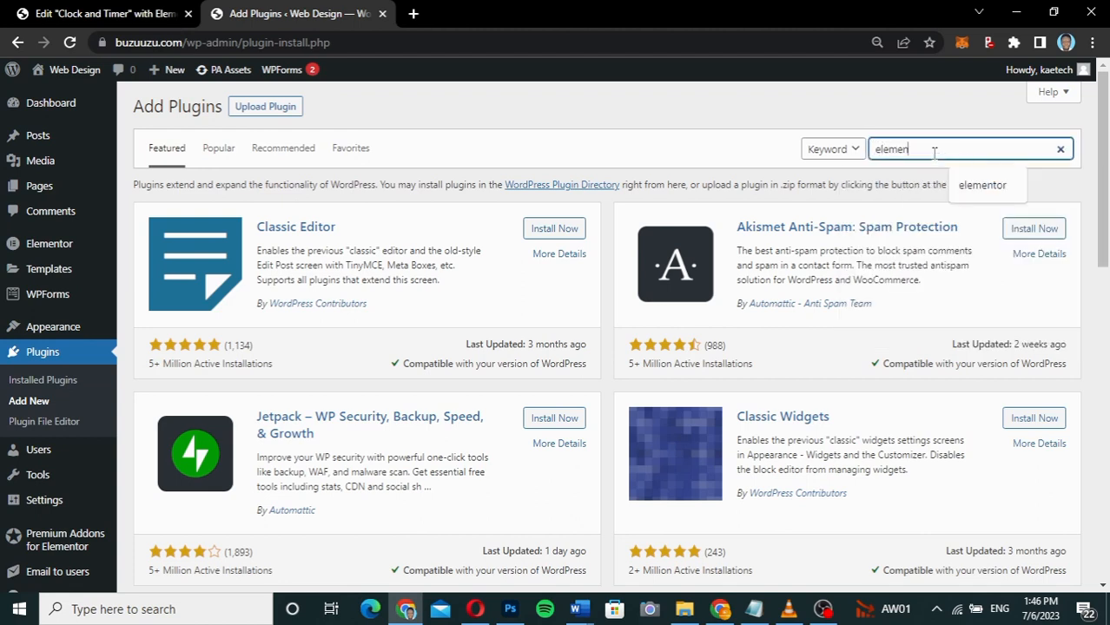
text(tor)
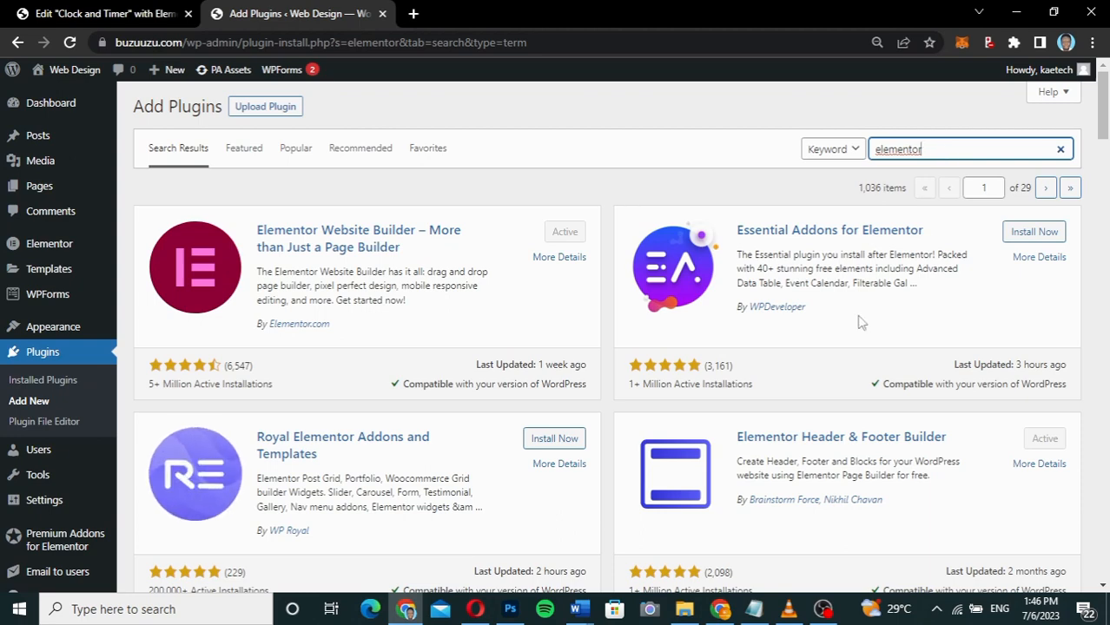
Examine the plugin search results for the install status of Elementor Website Builder and Premium Addons for Elementor
scroll(861, 322, down, 3)
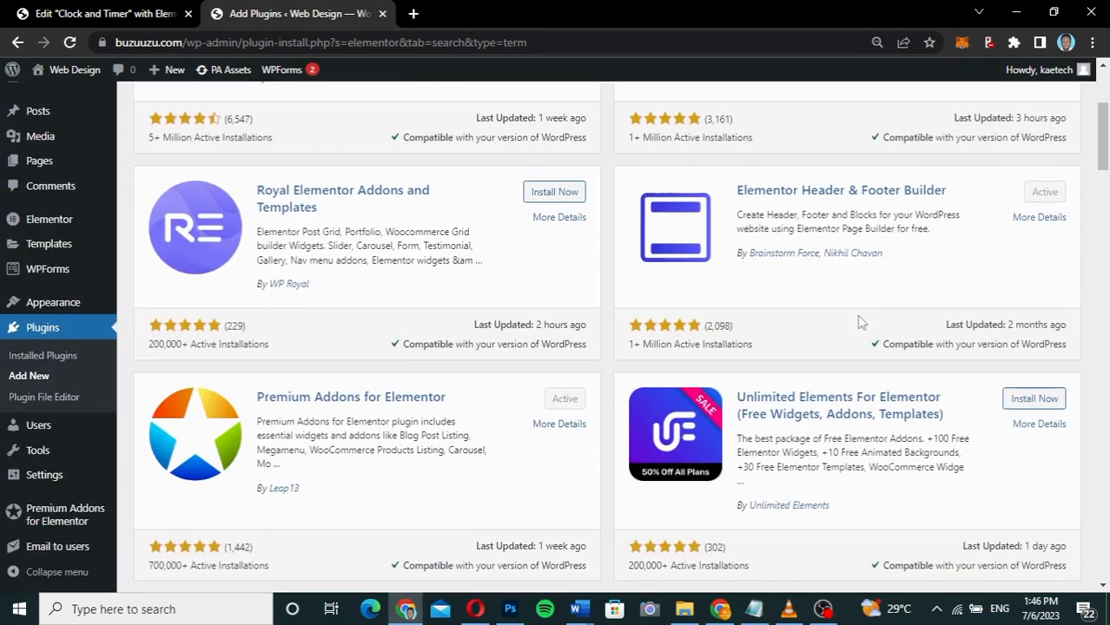
scroll(861, 323, down, 2)
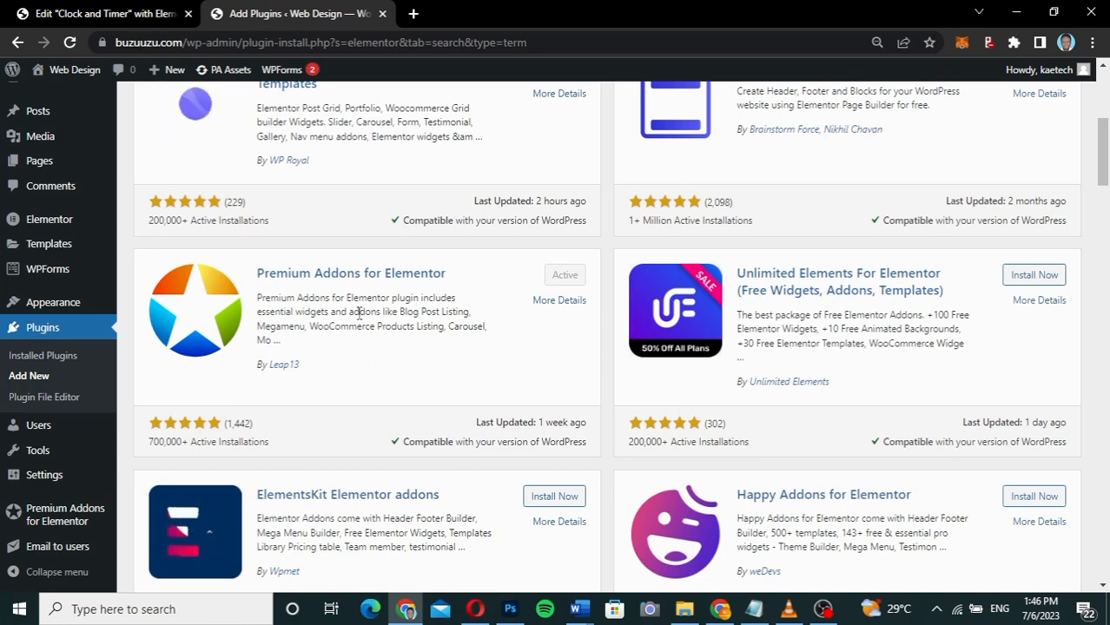
scroll(341, 335, up, 4)
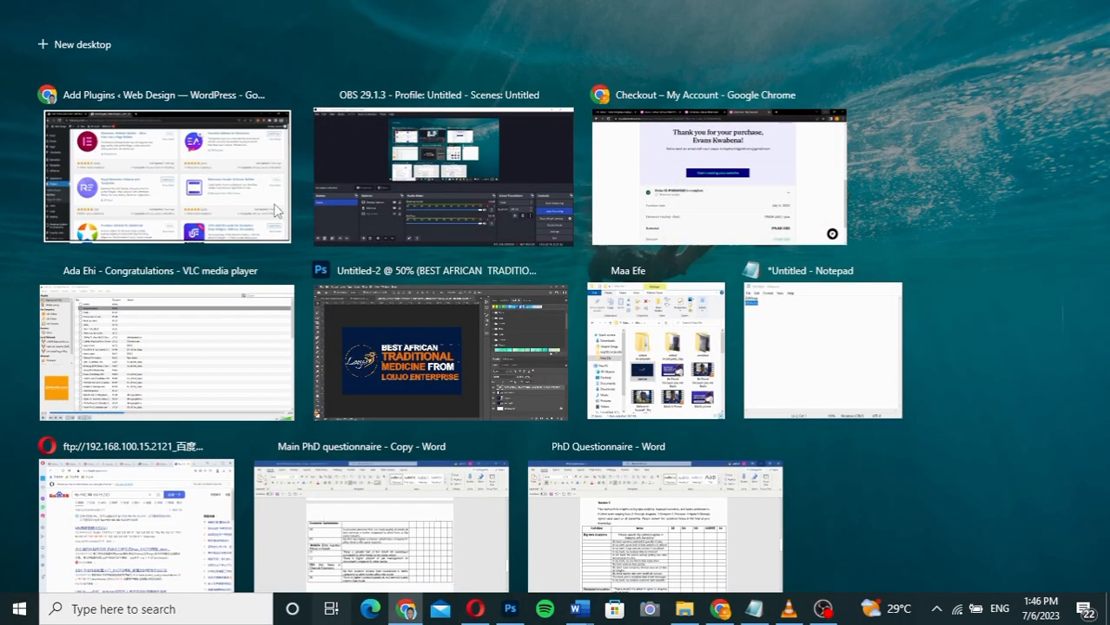
click(274, 210)
scroll(380, 359, down, 2)
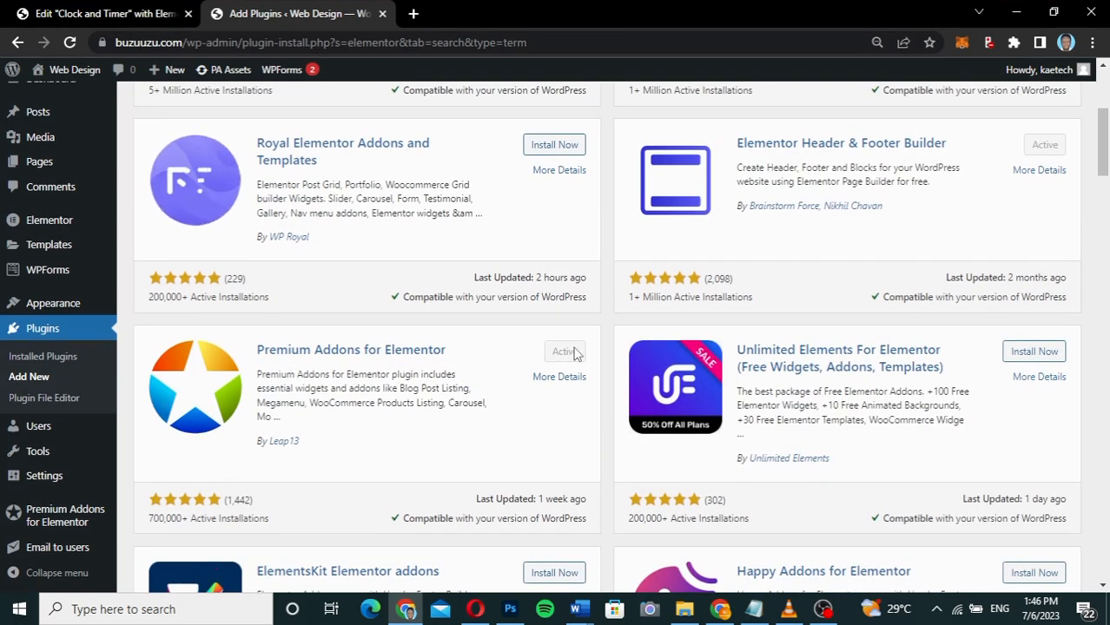
scroll(536, 372, up, 3)
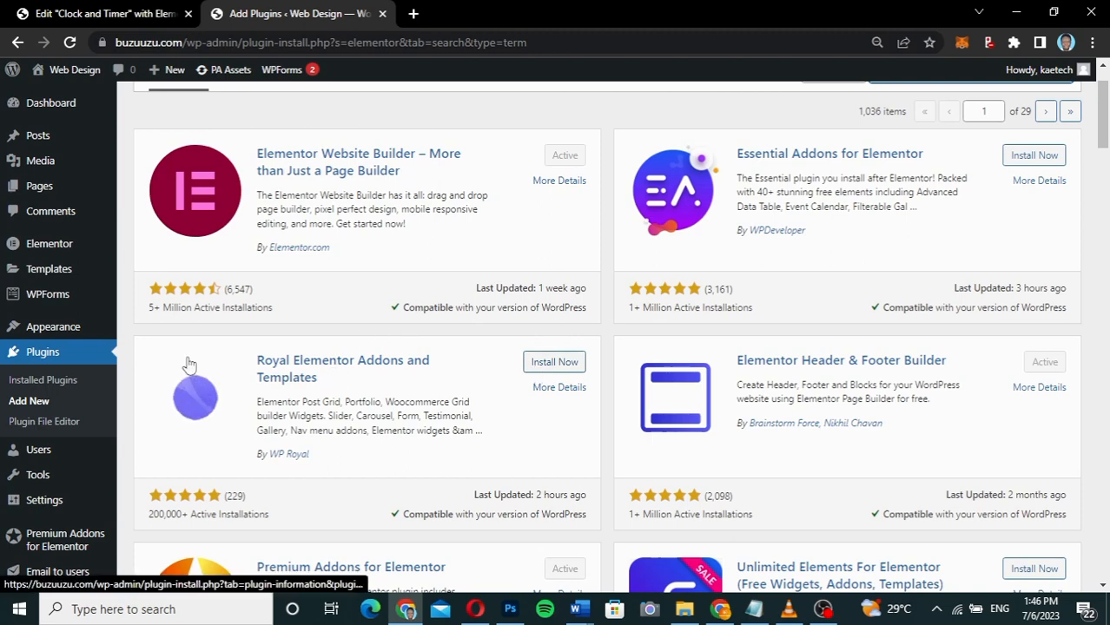
scroll(32, 473, down, 3)
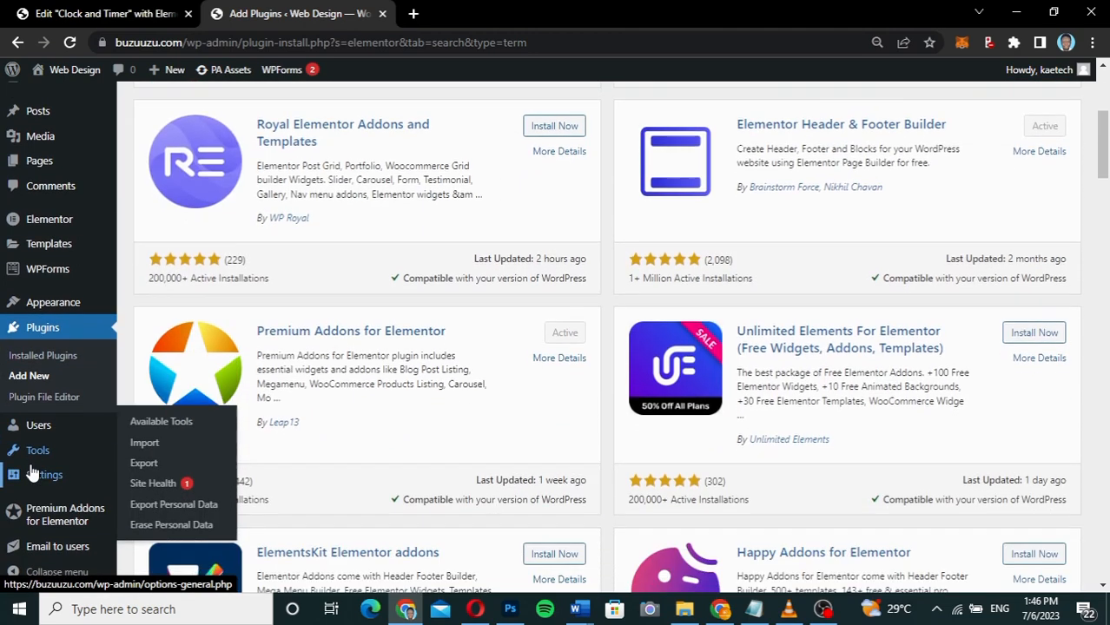
Open the Widgets & Add-ons settings of the Premium Addons for Elementor plugin
mouse_move(35, 522)
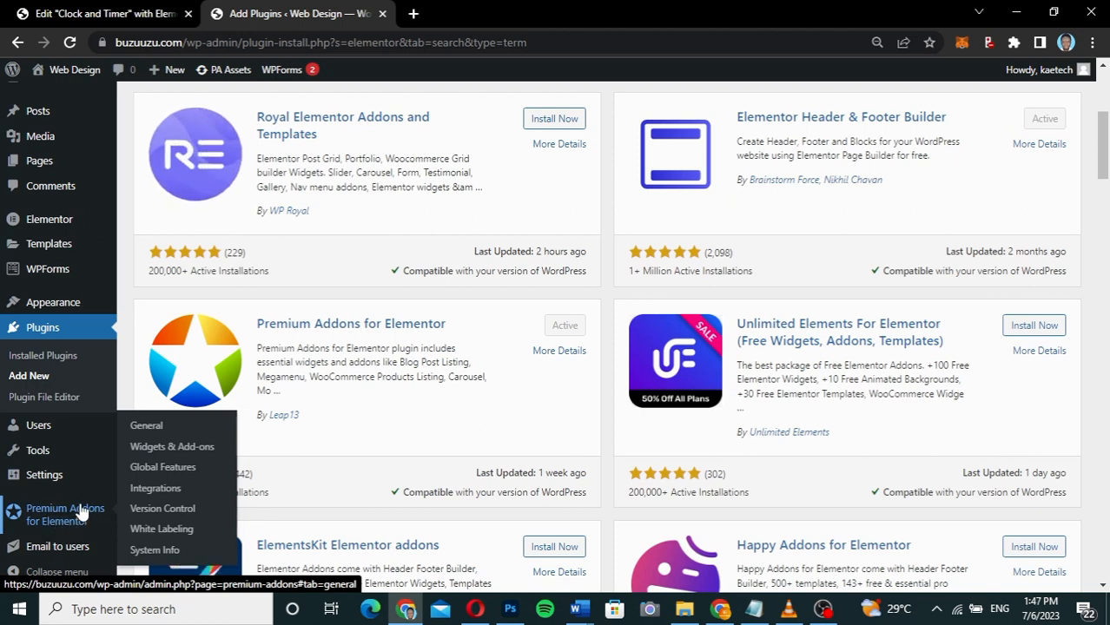
click(178, 447)
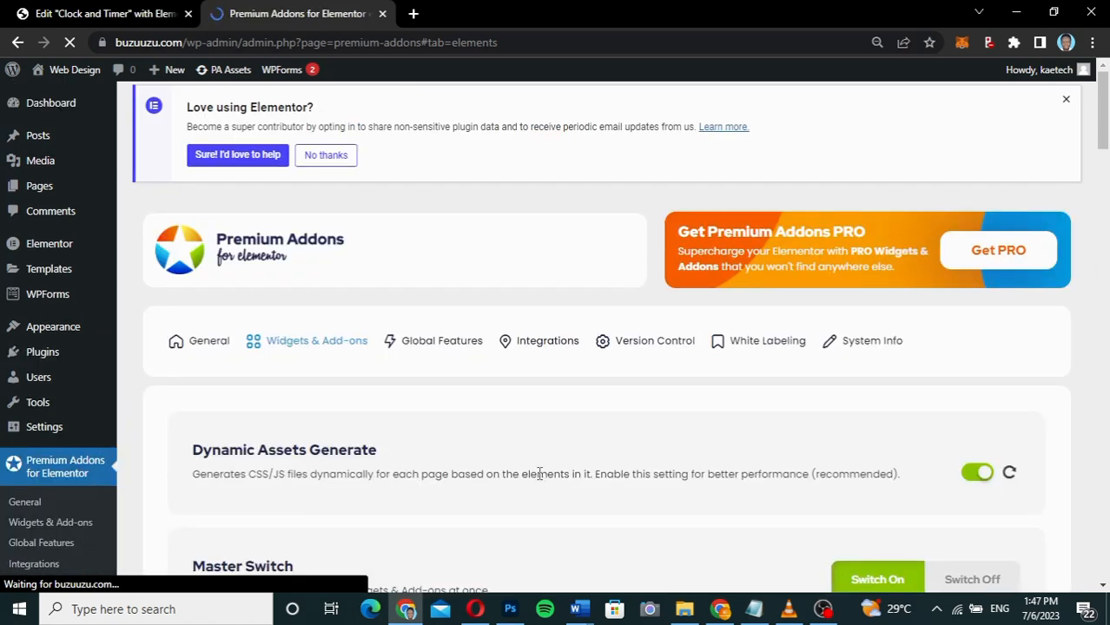
Look through the full Premium Addons widget list to see which widgets are available and switched on
scroll(538, 475, down, 1)
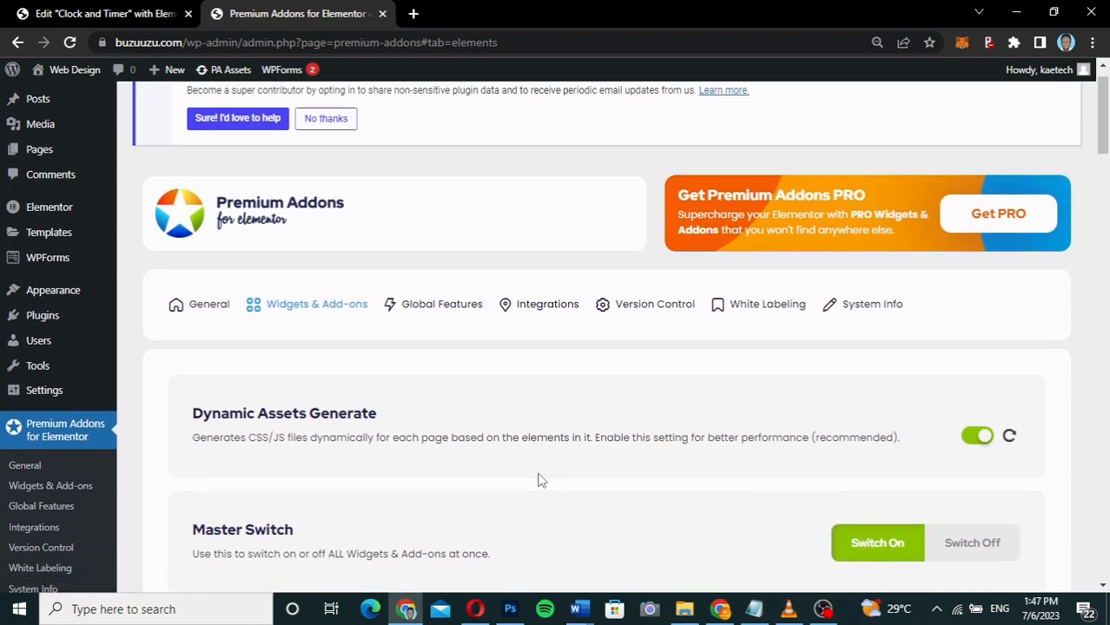
scroll(539, 480, down, 4)
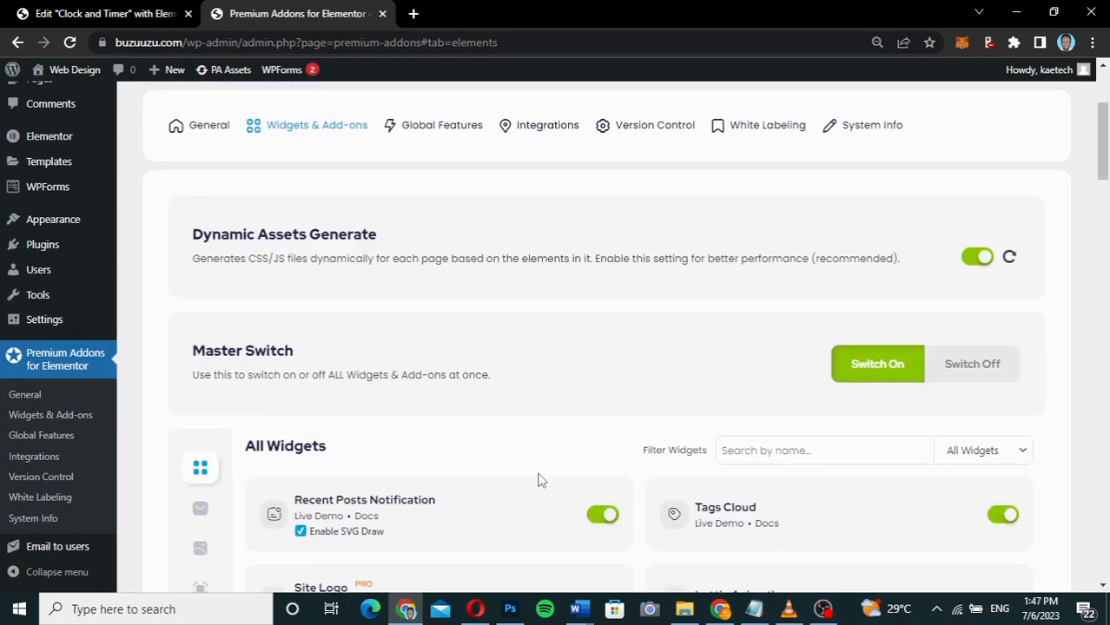
scroll(538, 481, down, 3)
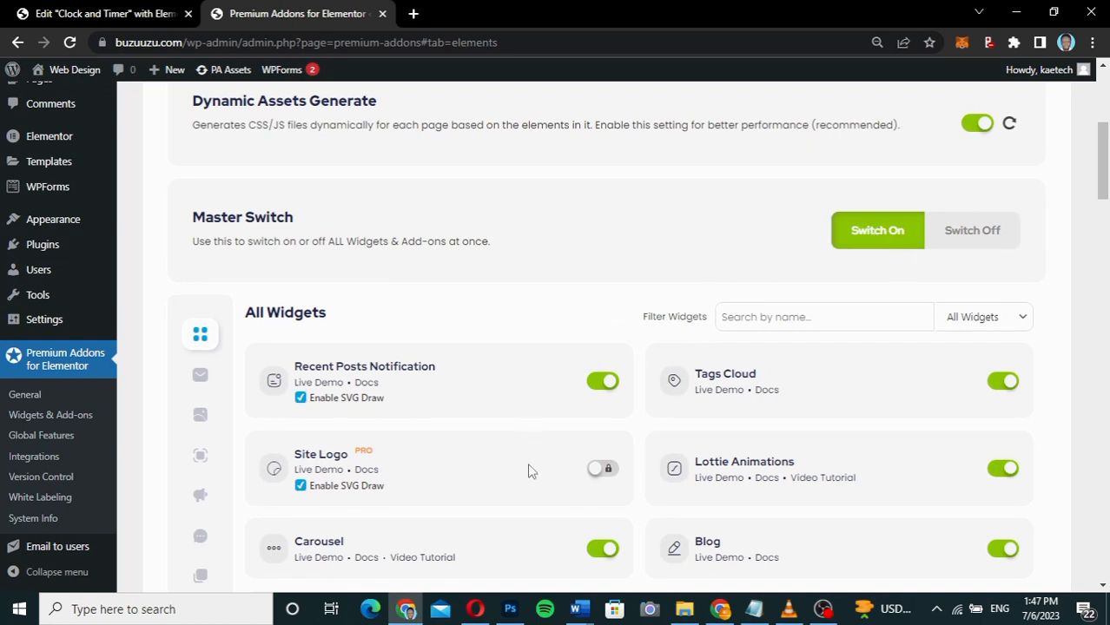
scroll(531, 470, down, 12)
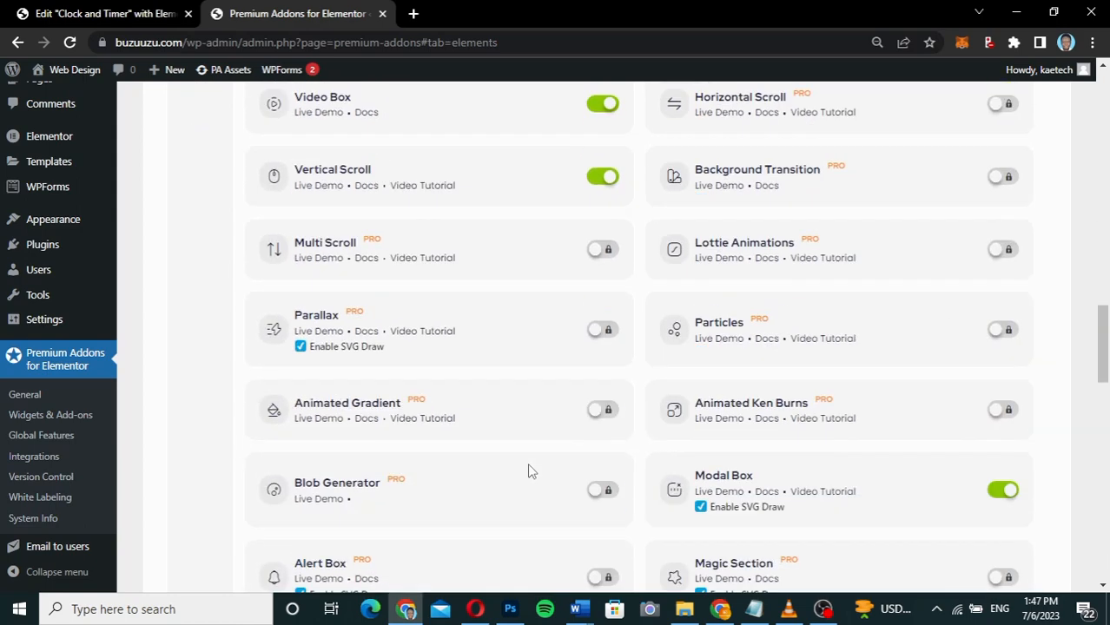
scroll(531, 472, down, 7)
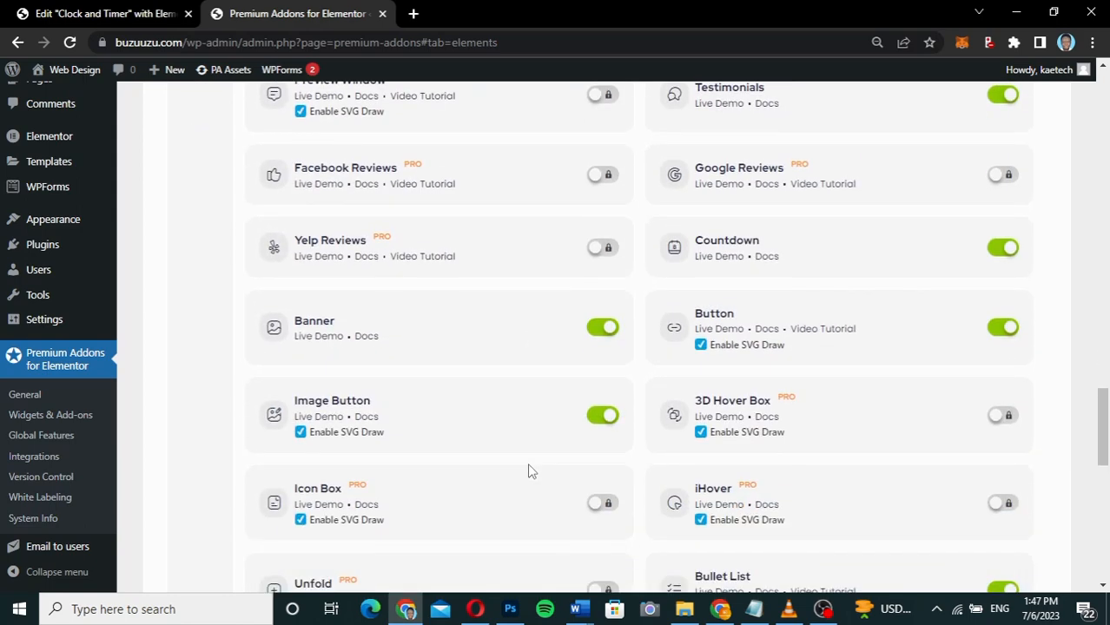
scroll(532, 472, down, 7)
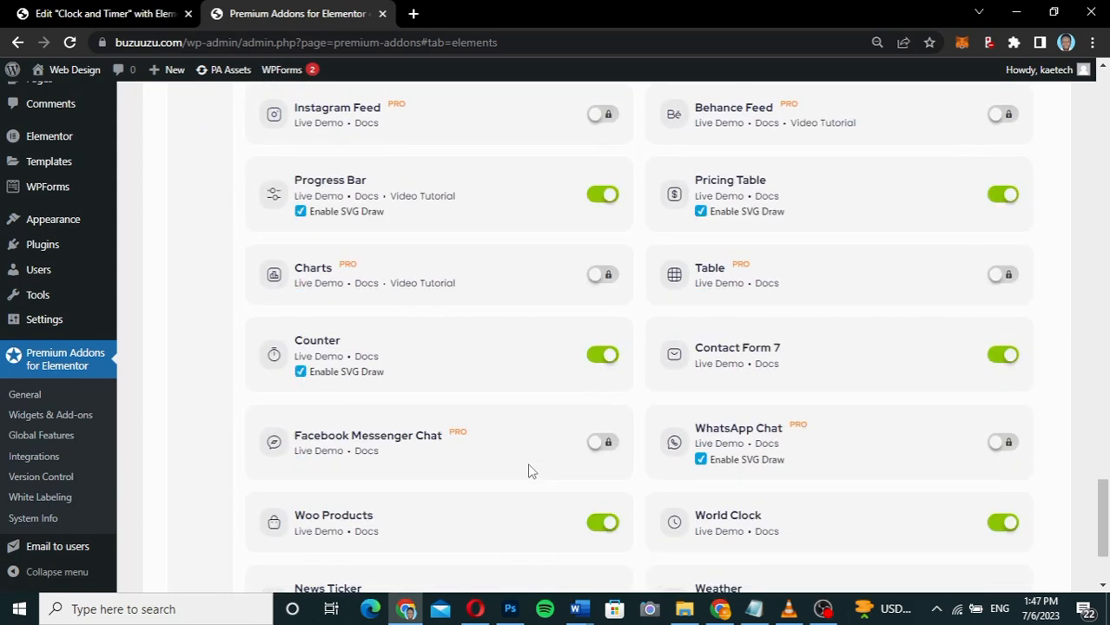
scroll(532, 470, down, 2)
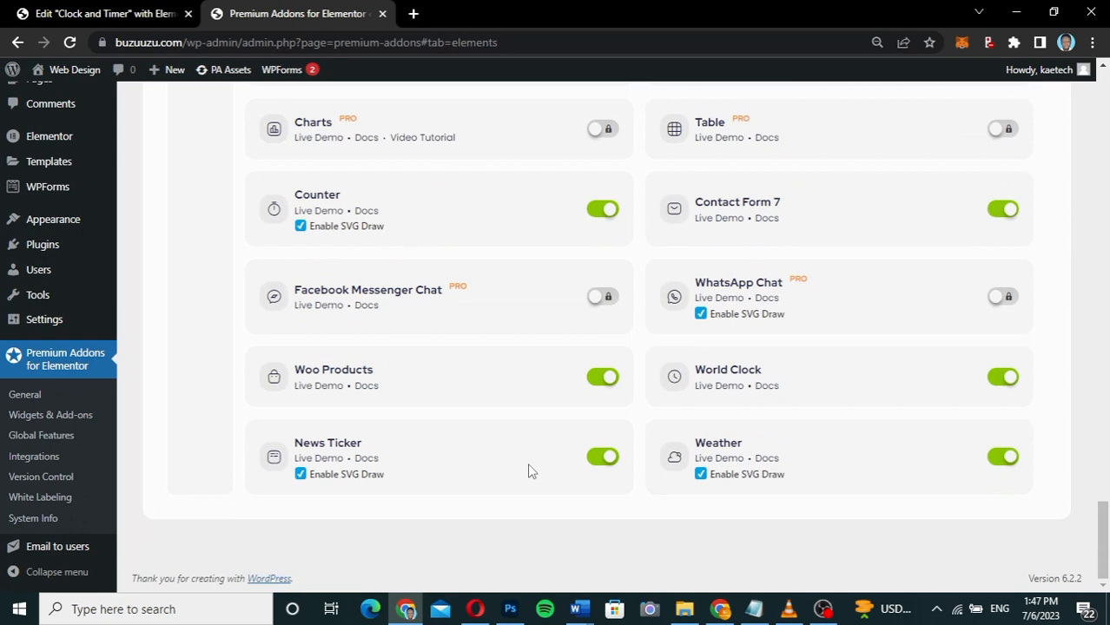
scroll(530, 469, up, 1)
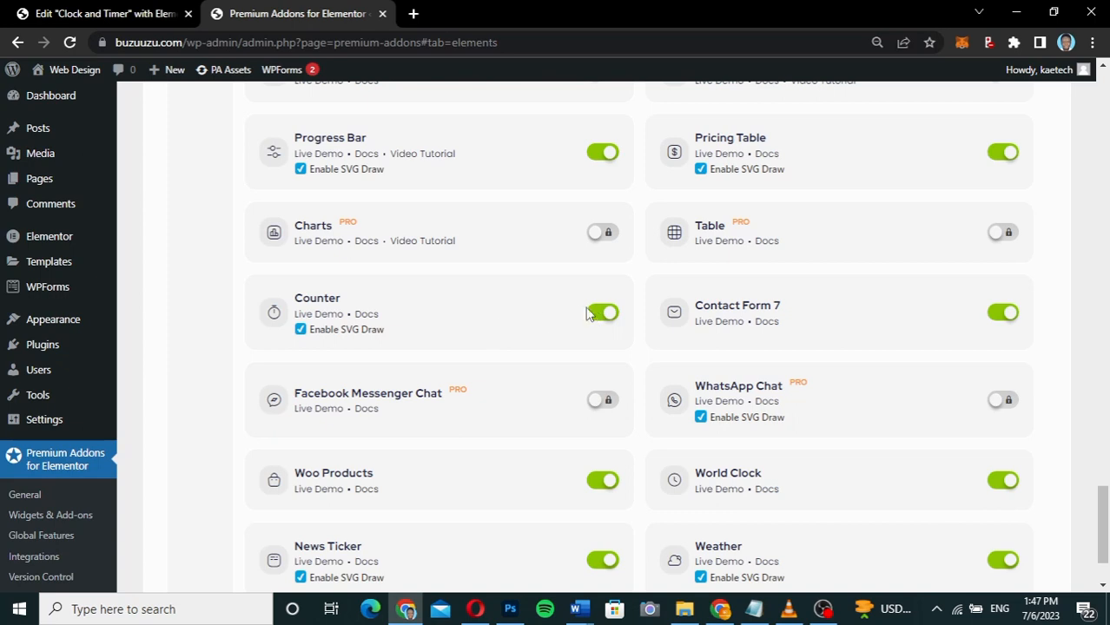
scroll(553, 321, up, 2)
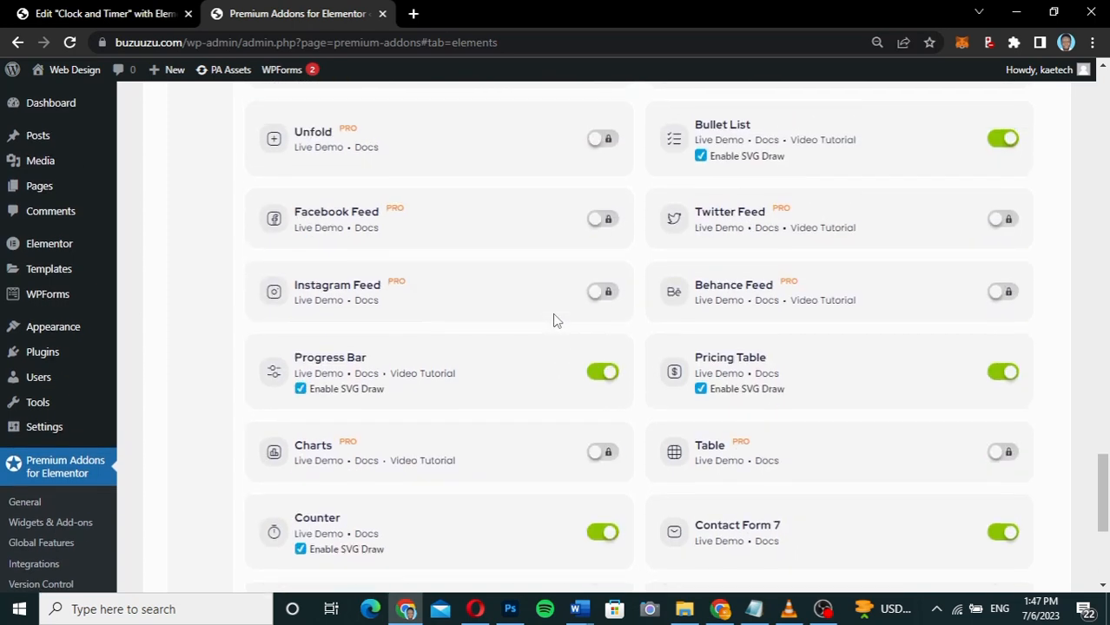
scroll(556, 320, up, 2)
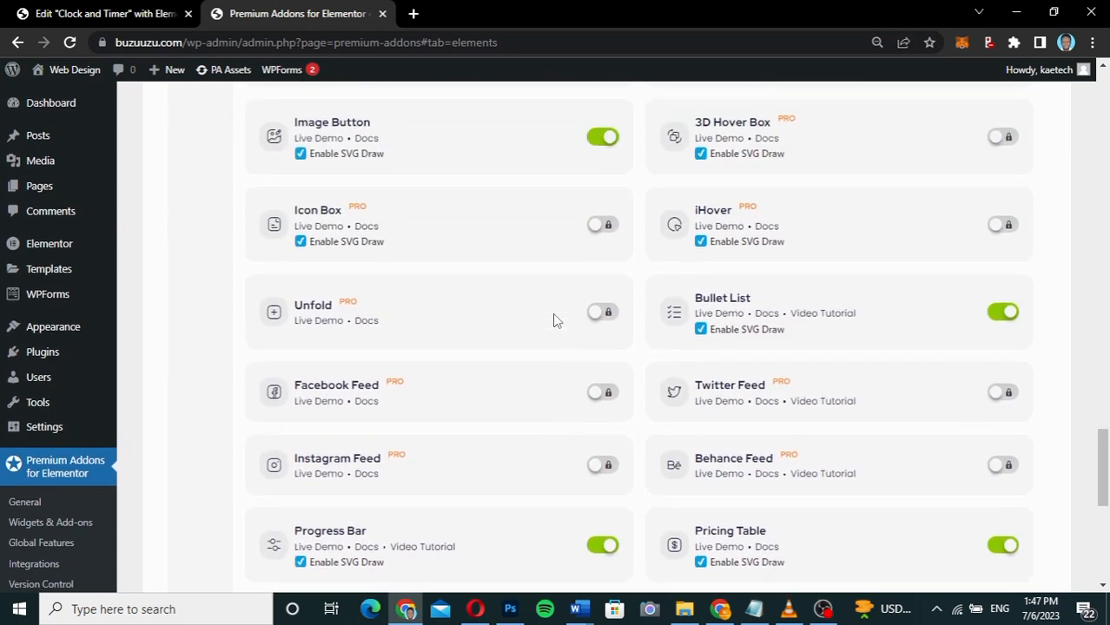
scroll(555, 321, up, 4)
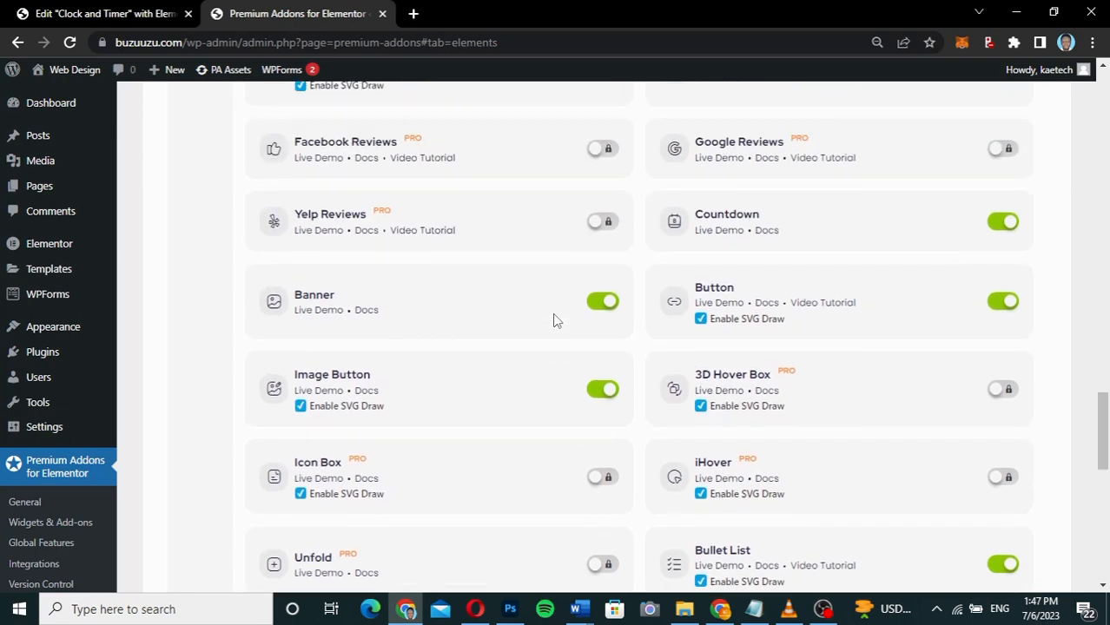
scroll(555, 321, up, 2)
scroll(555, 320, up, 1)
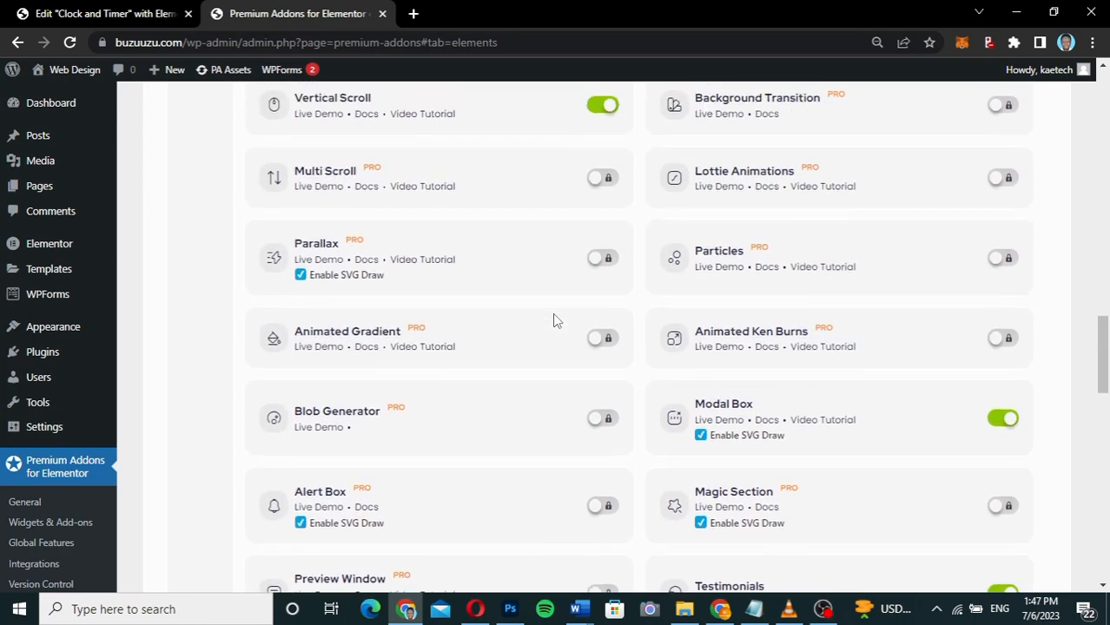
scroll(555, 321, down, 2)
scroll(556, 321, up, 4)
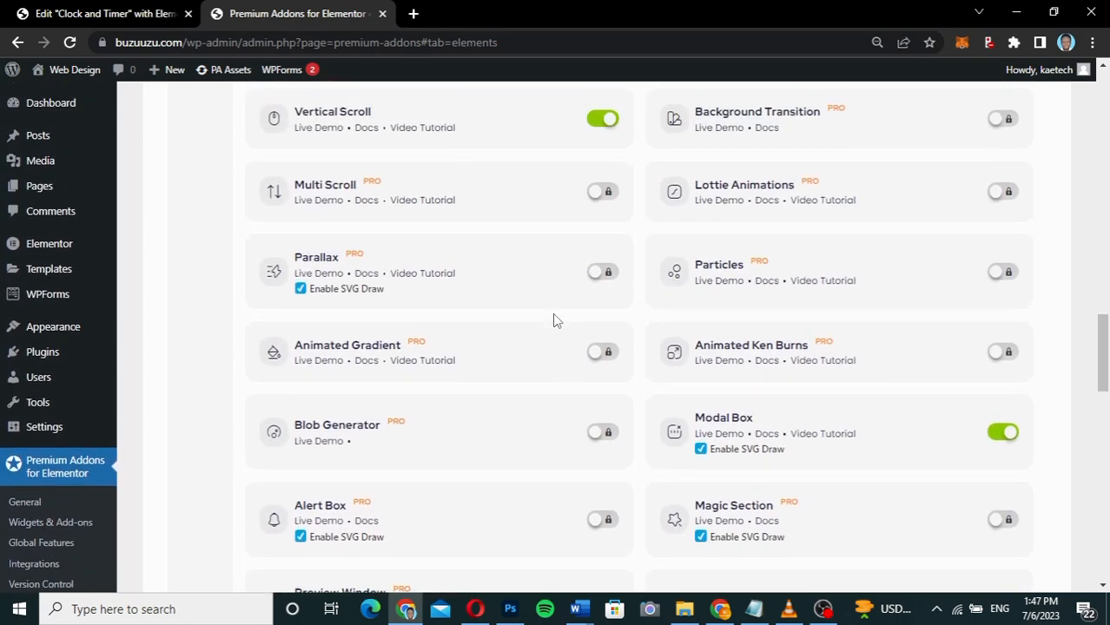
scroll(555, 320, up, 2)
scroll(555, 321, up, 2)
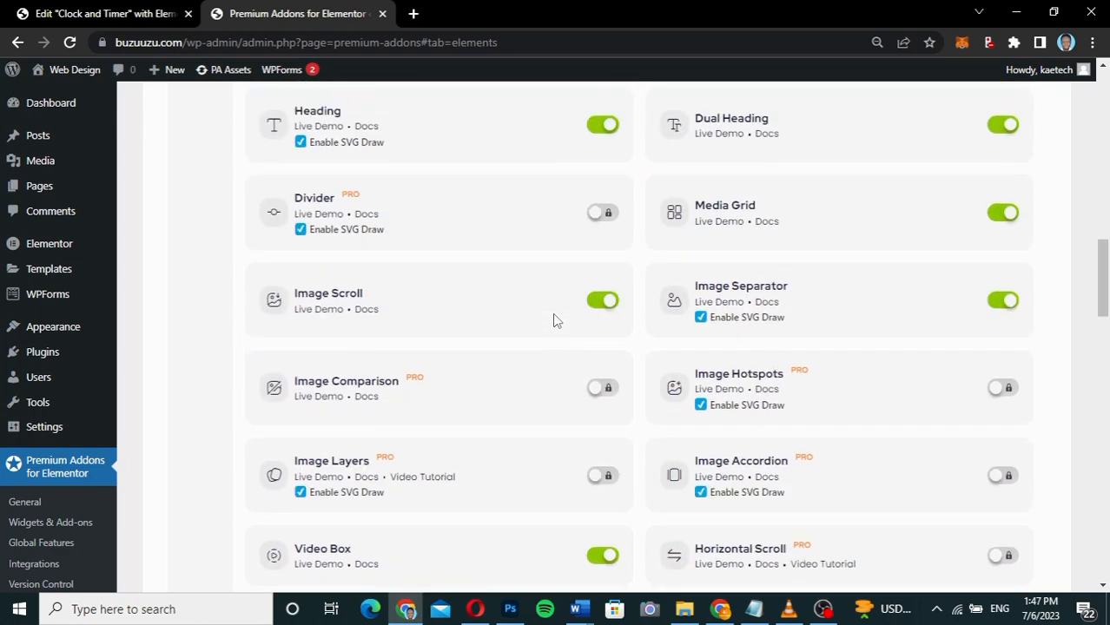
scroll(555, 321, up, 2)
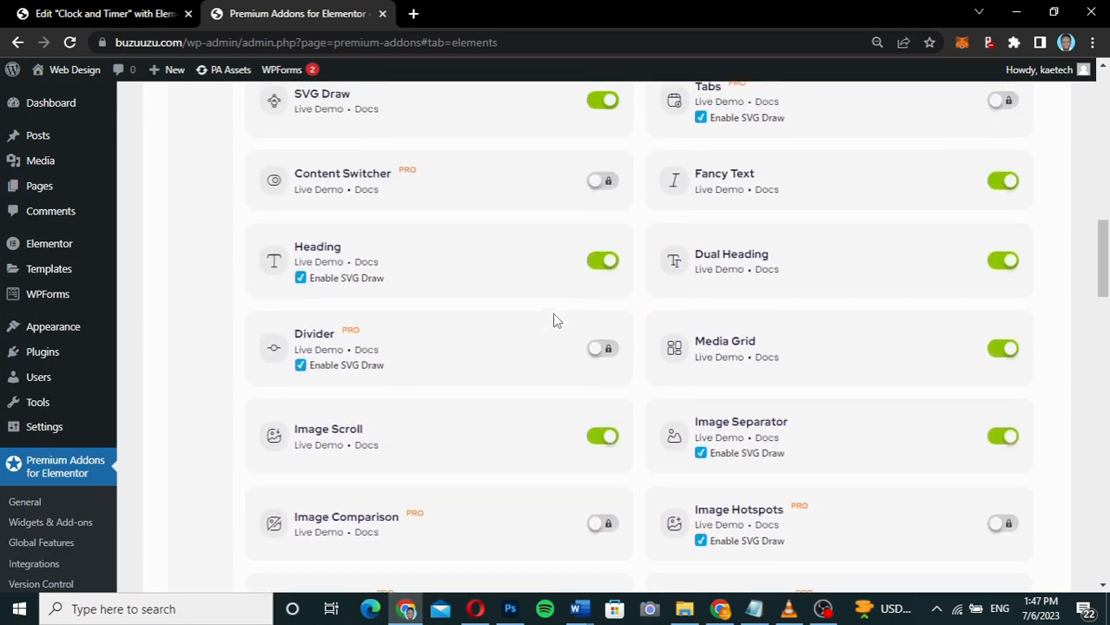
scroll(555, 321, up, 2)
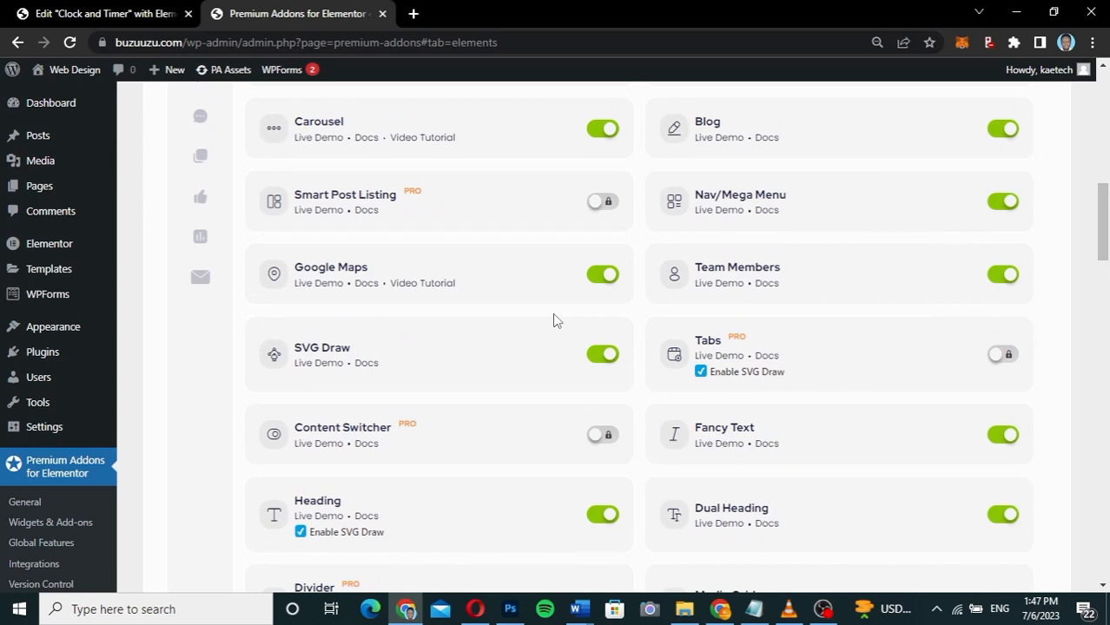
scroll(555, 320, up, 1)
scroll(555, 321, up, 1)
scroll(555, 320, up, 3)
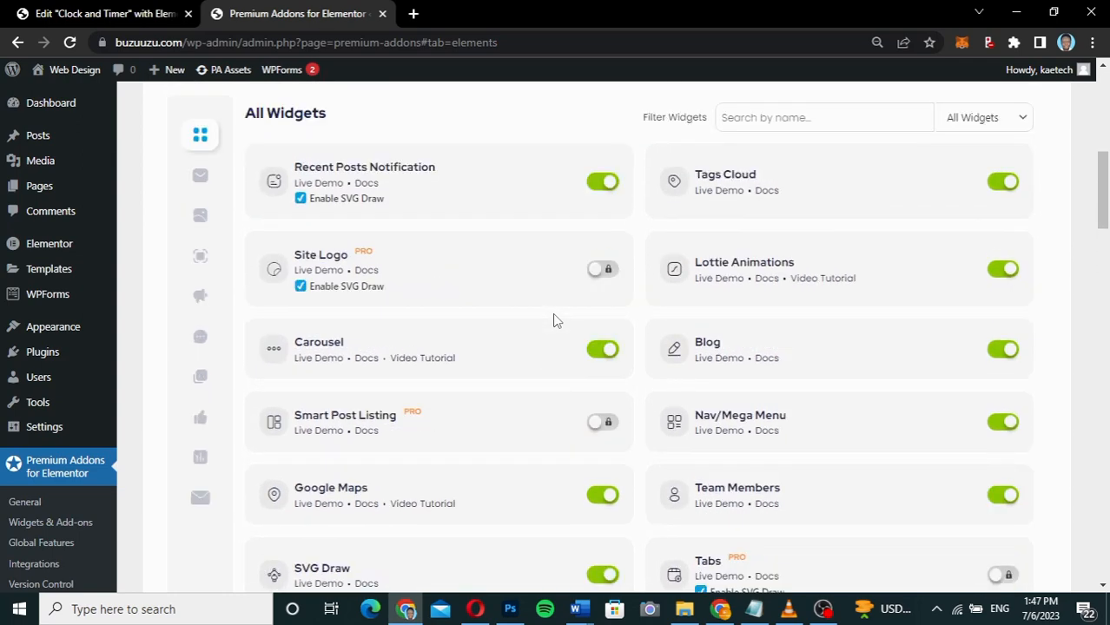
Check the on/off switches of the Countdown and World Clock widgets in the widget list
scroll(555, 320, down, 6)
scroll(555, 320, down, 9)
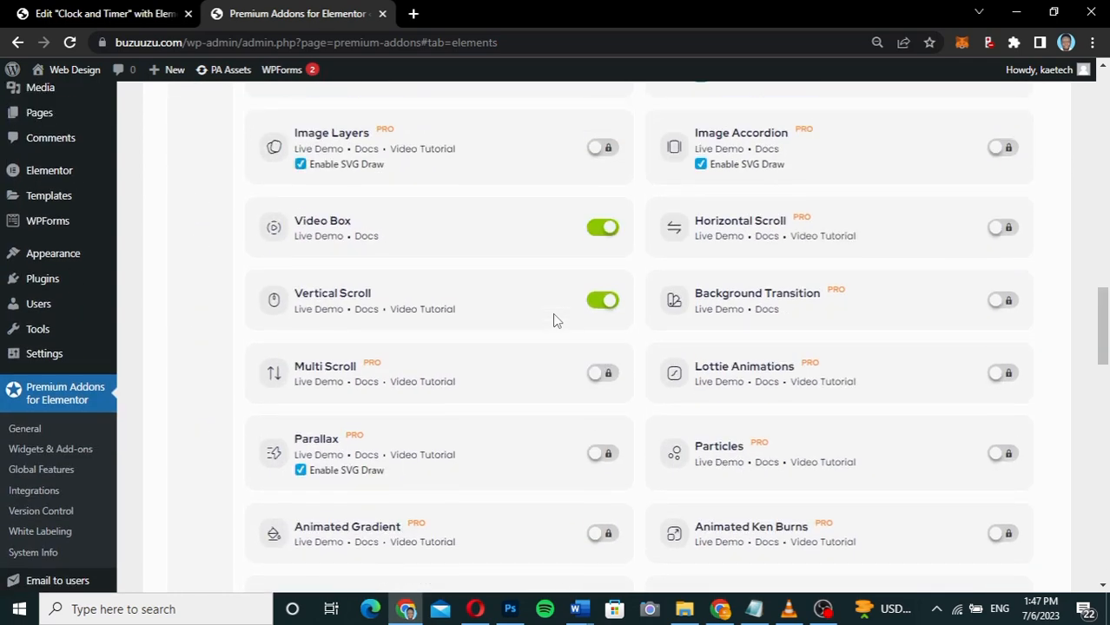
scroll(555, 321, down, 4)
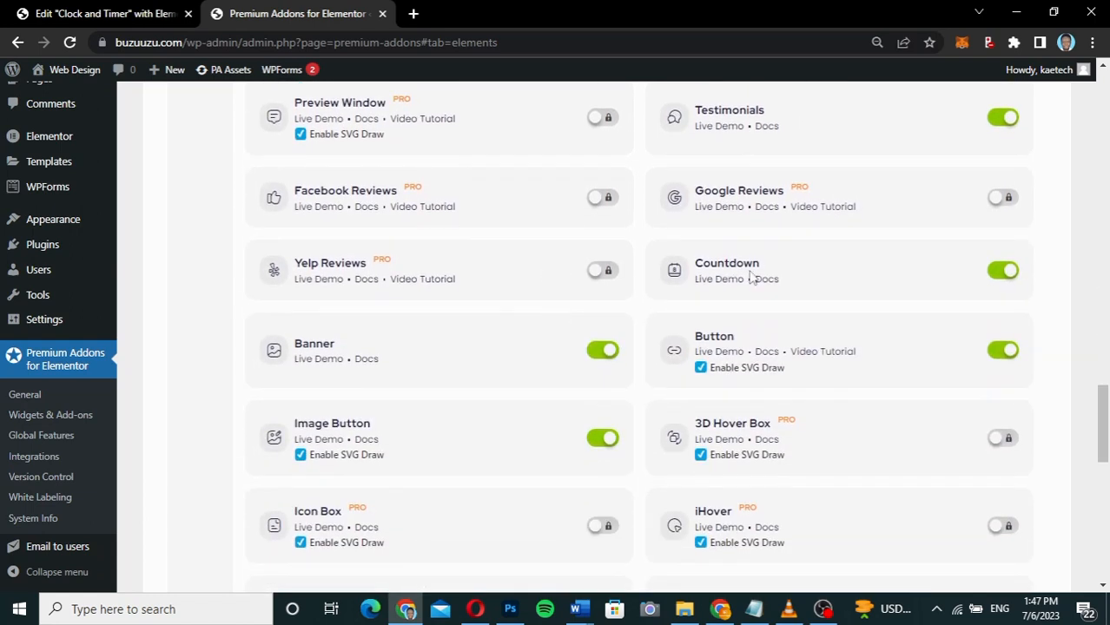
scroll(534, 350, down, 5)
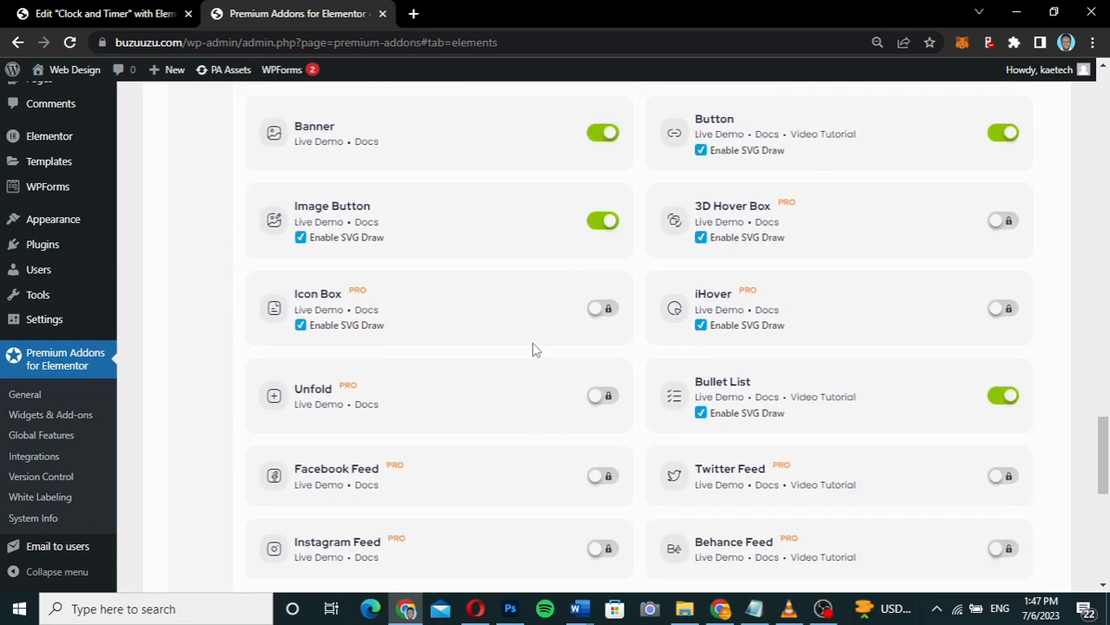
scroll(534, 349, down, 4)
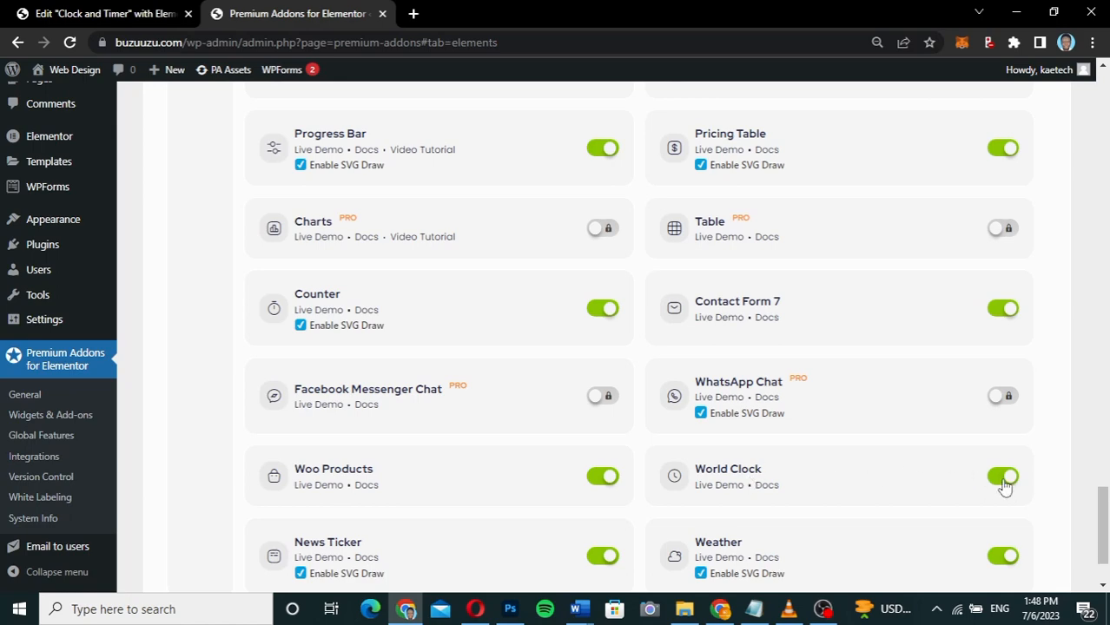
scroll(895, 437, up, 5)
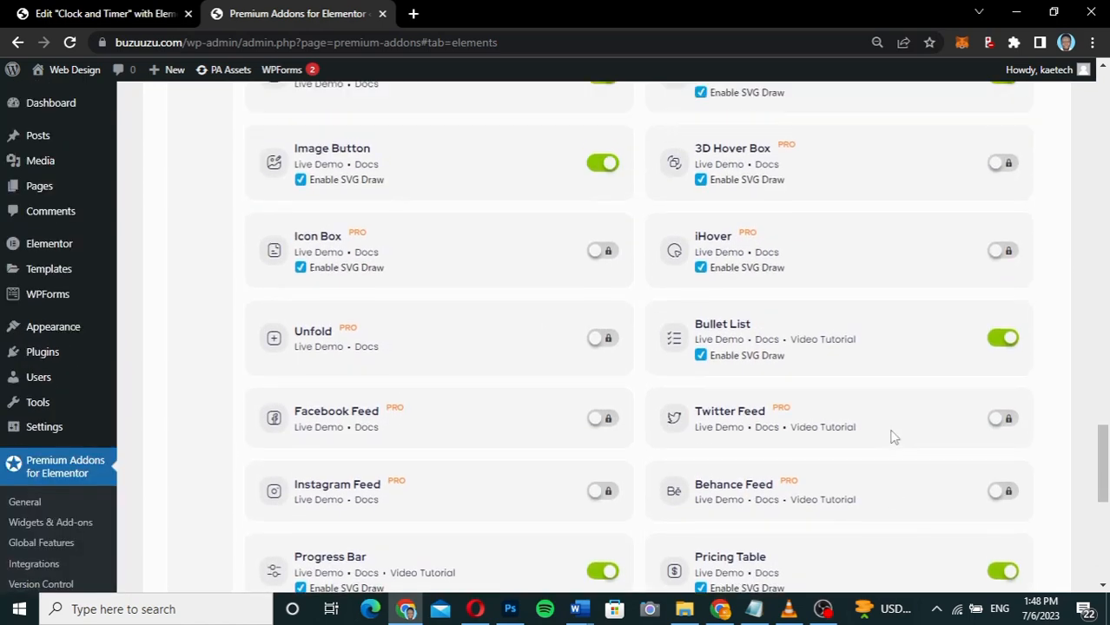
Switch back to the Clock and Timer page in Elementor and add the Premium Addons Countdown widget to the wider empty container
scroll(895, 437, up, 3)
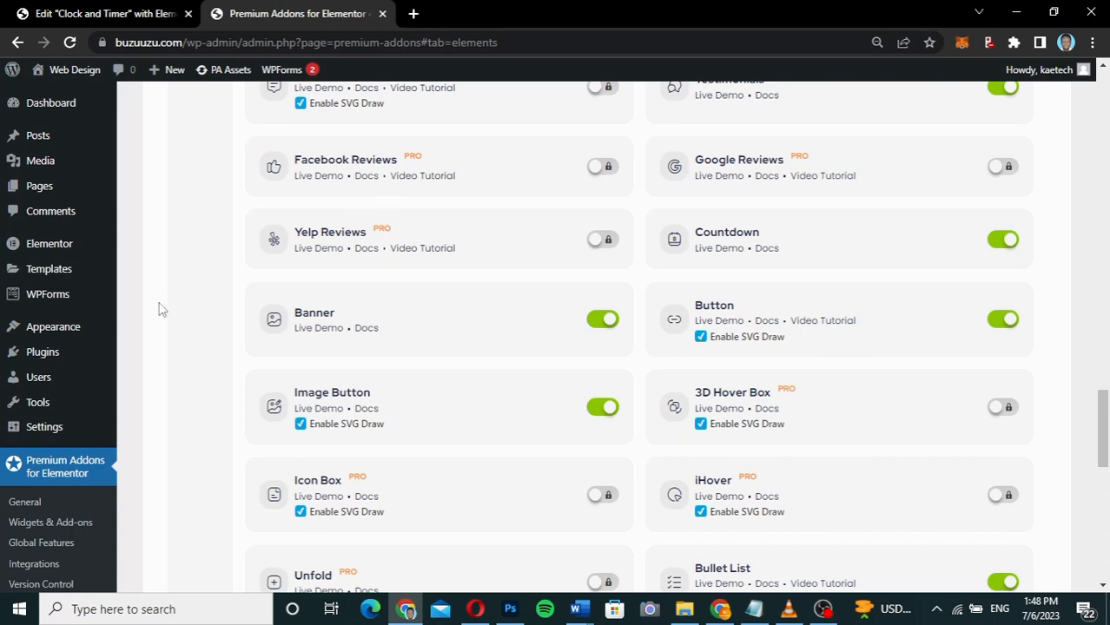
mouse_move(113, 188)
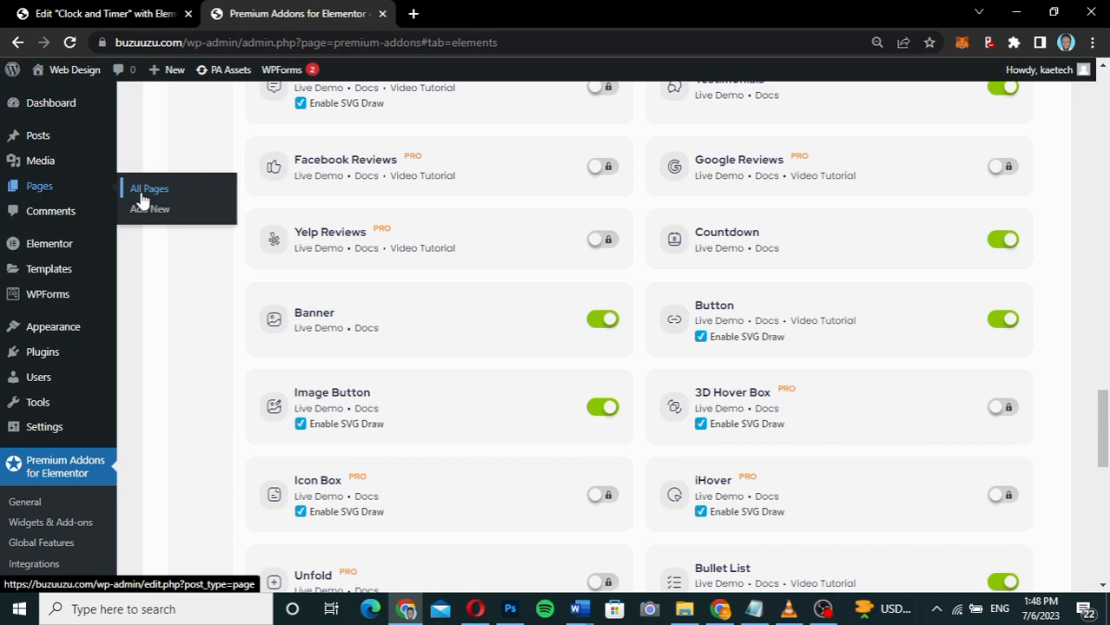
click(116, 14)
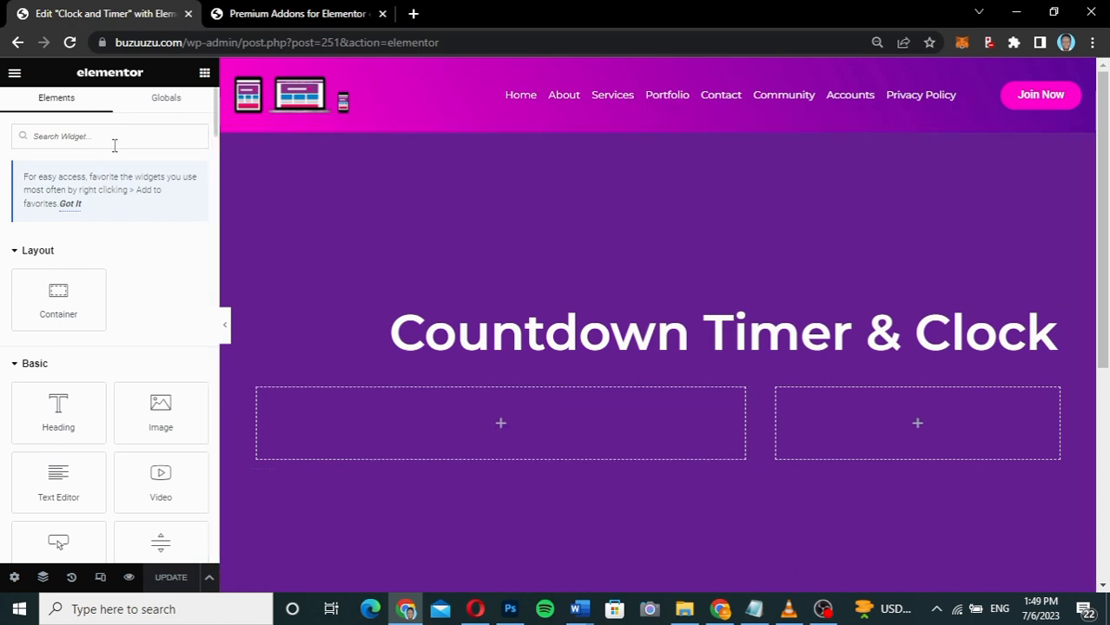
click(53, 139)
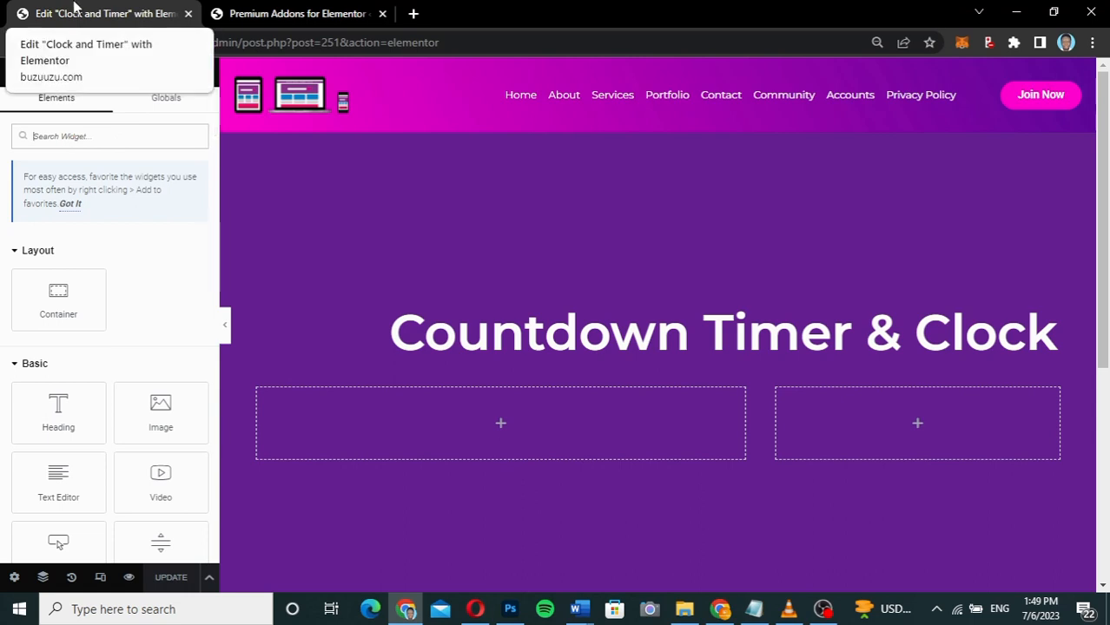
text(countdown)
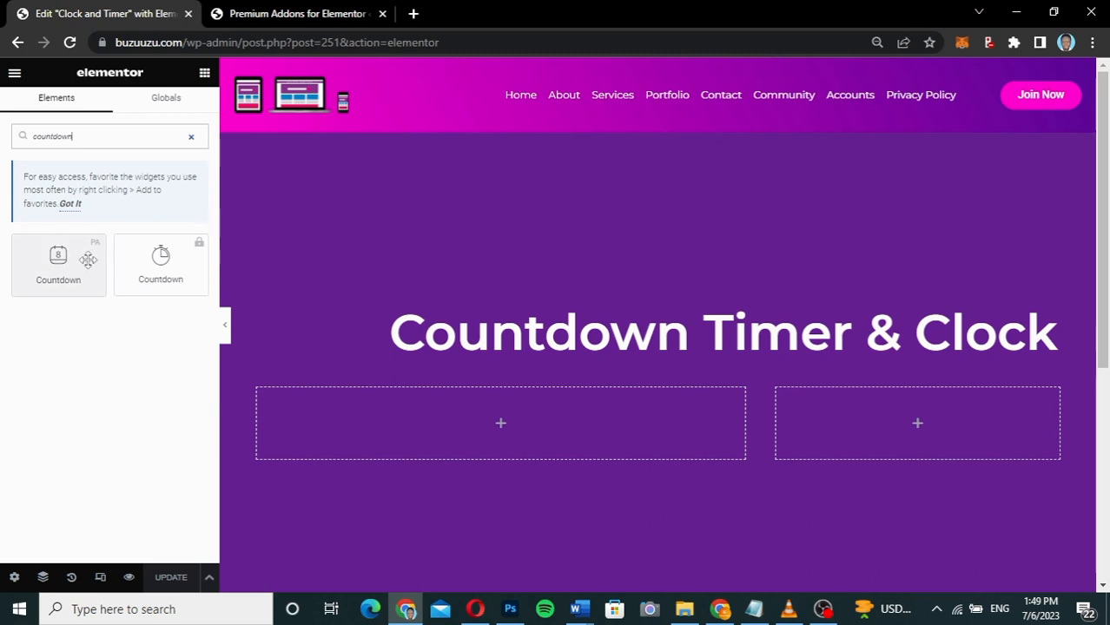
drag(57, 257, 458, 418)
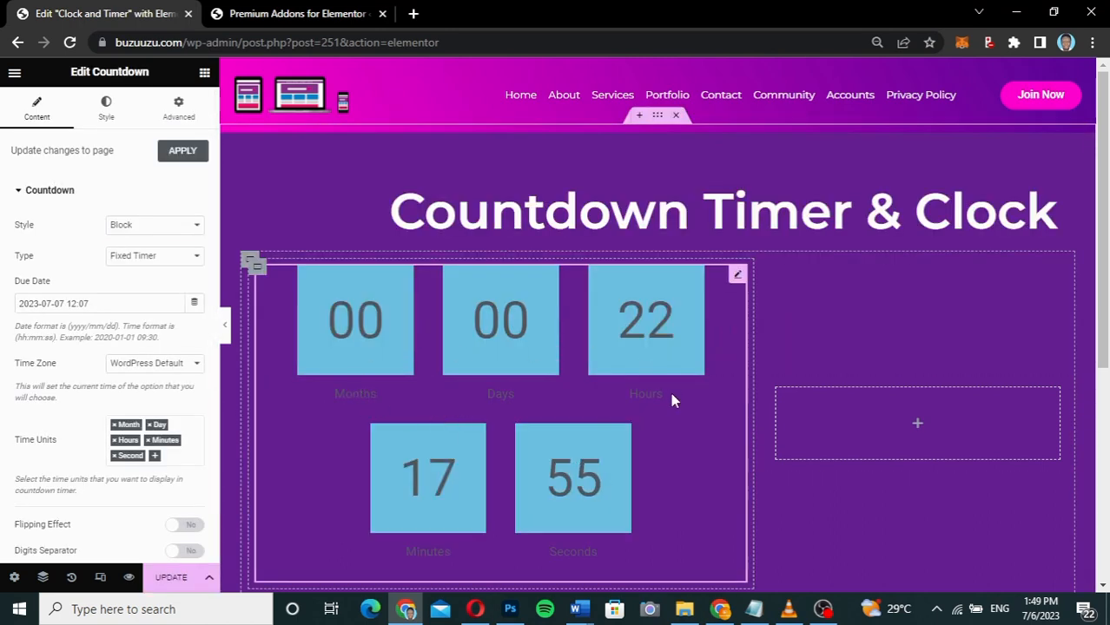
scroll(671, 398, down, 1)
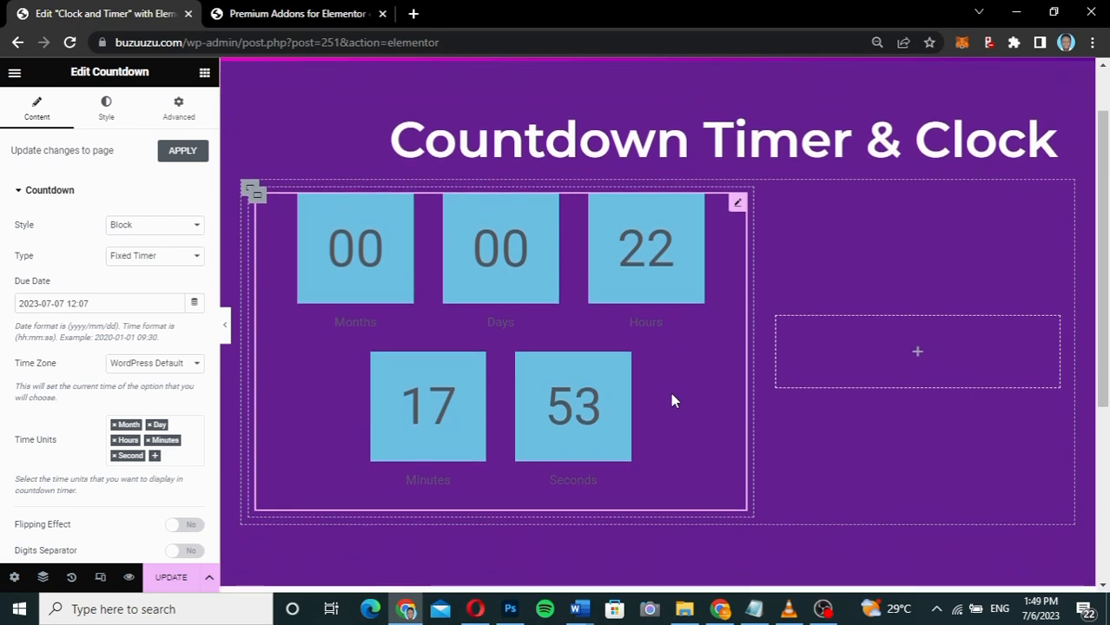
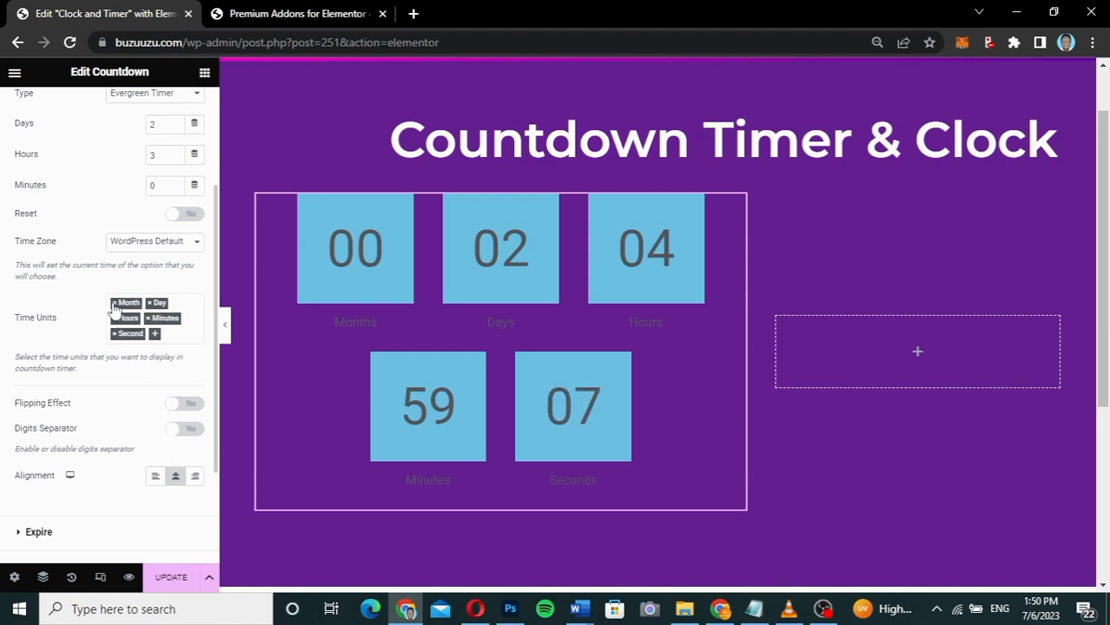
Remove Month from the countdown's time units and enable the flipping effect
click(114, 303)
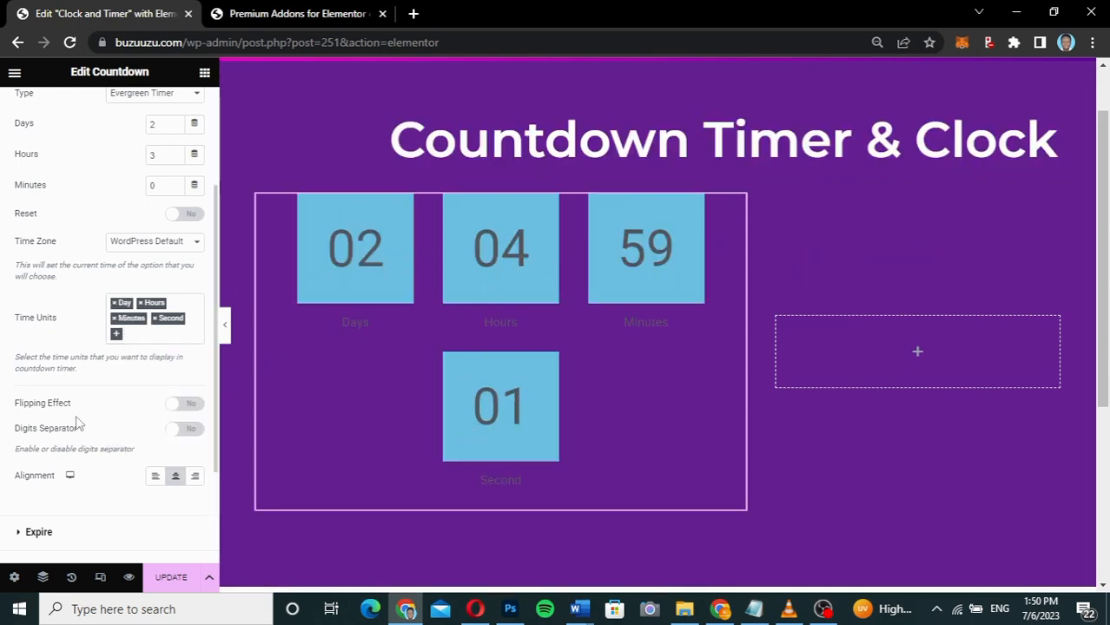
scroll(76, 422, down, 1)
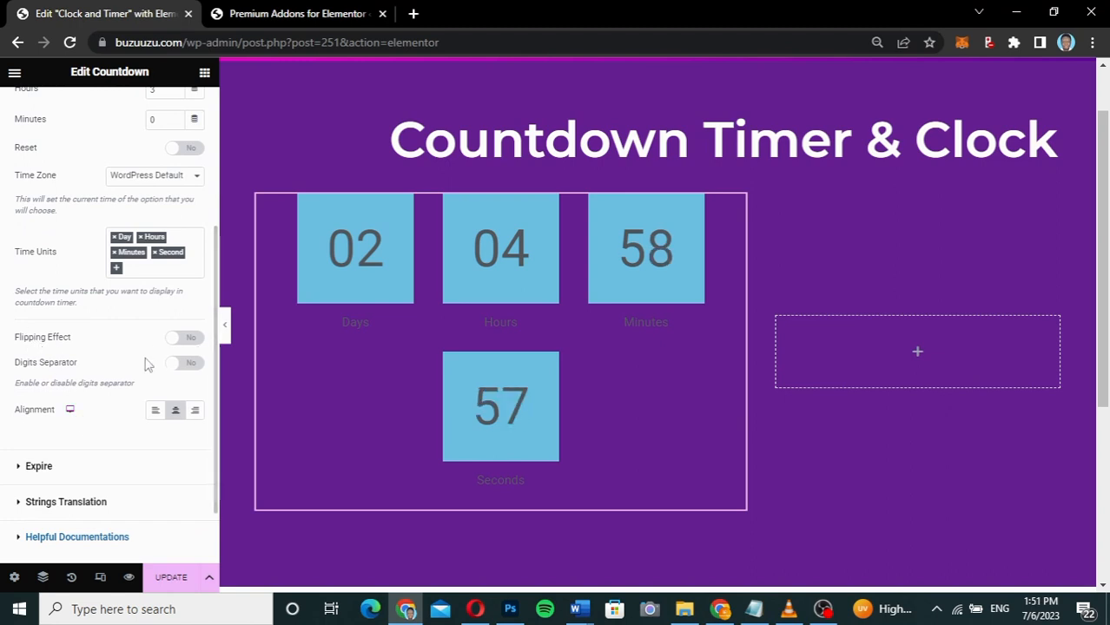
click(186, 338)
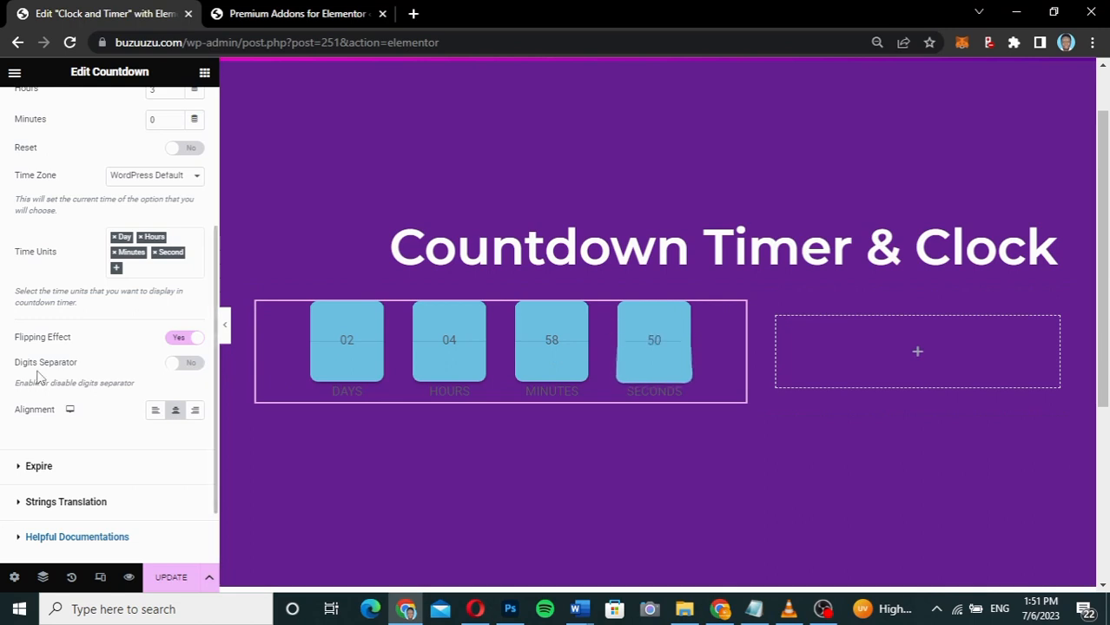
Try the digits separator and left alignment on the countdown, reverting to no separator and centre alignment
click(195, 369)
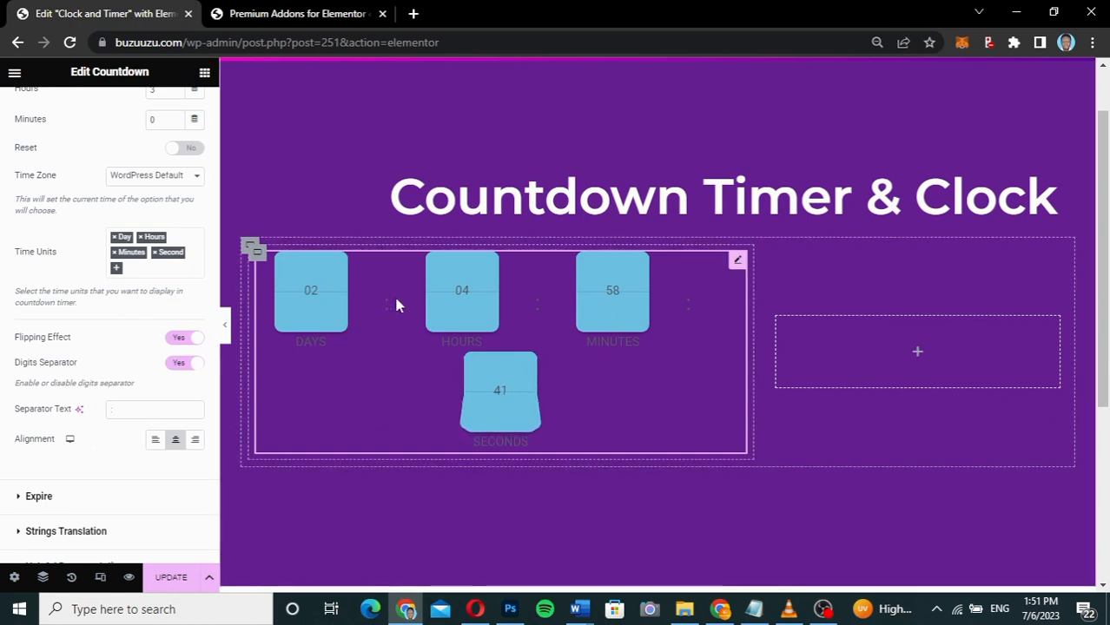
click(109, 410)
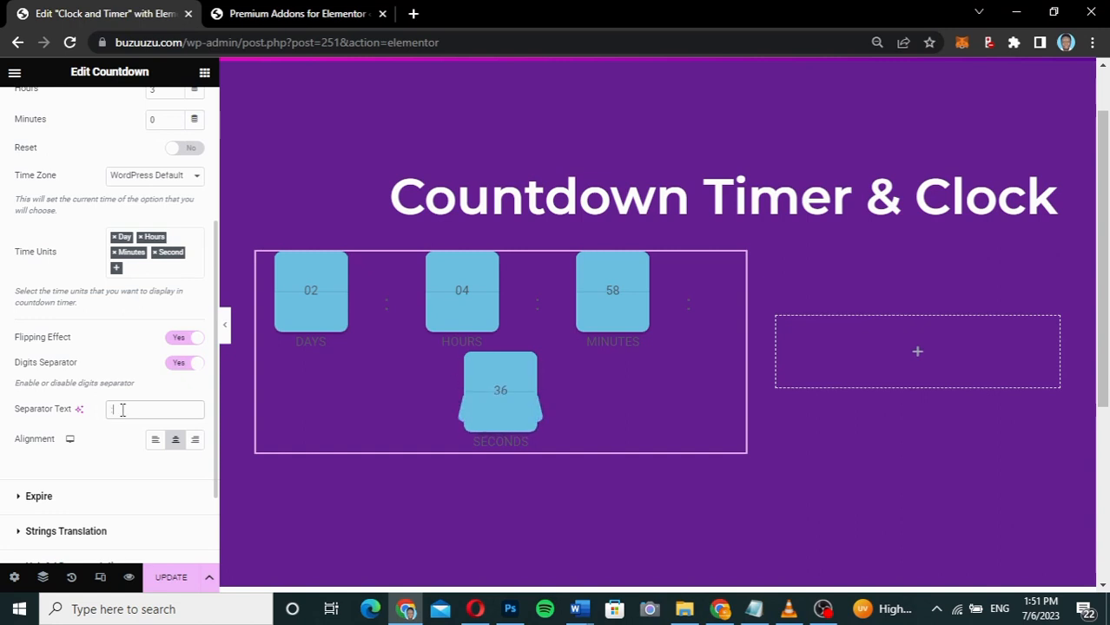
click(179, 369)
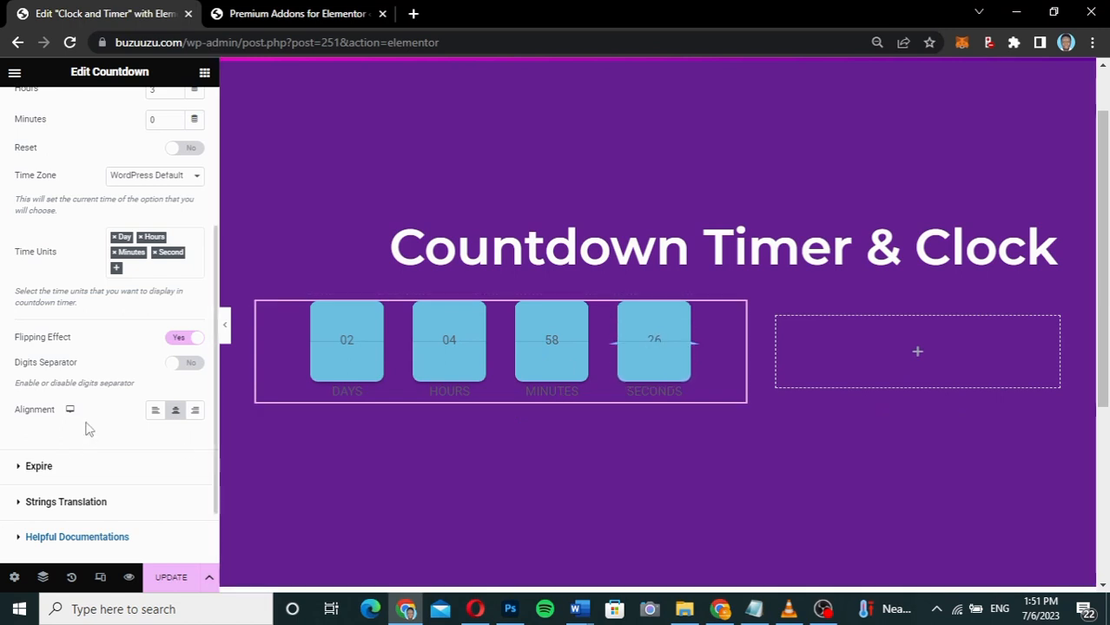
click(155, 411)
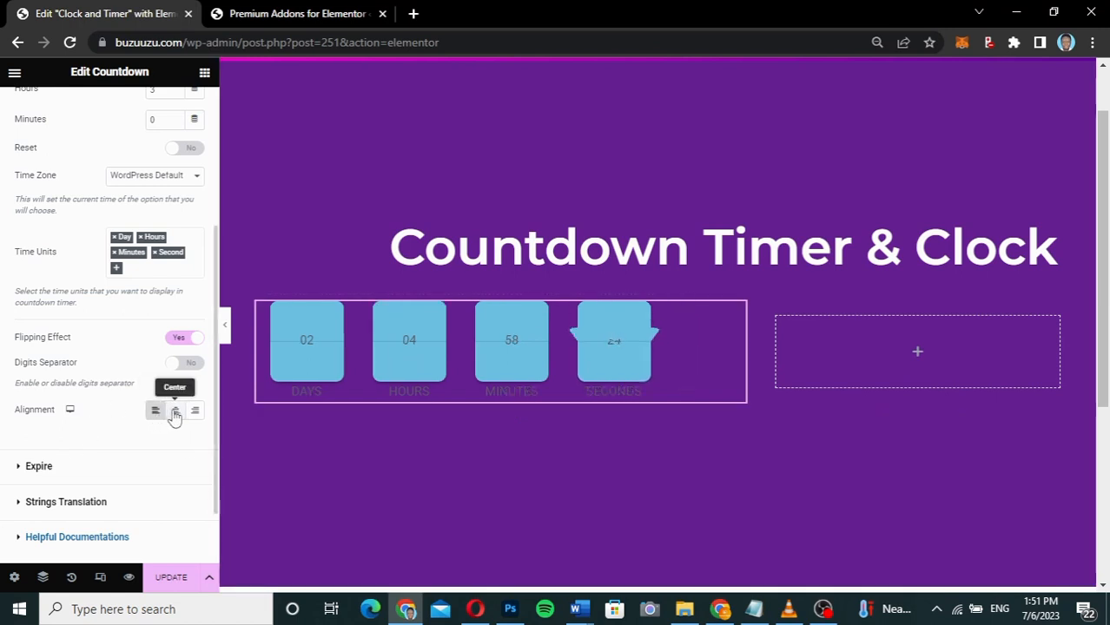
click(175, 413)
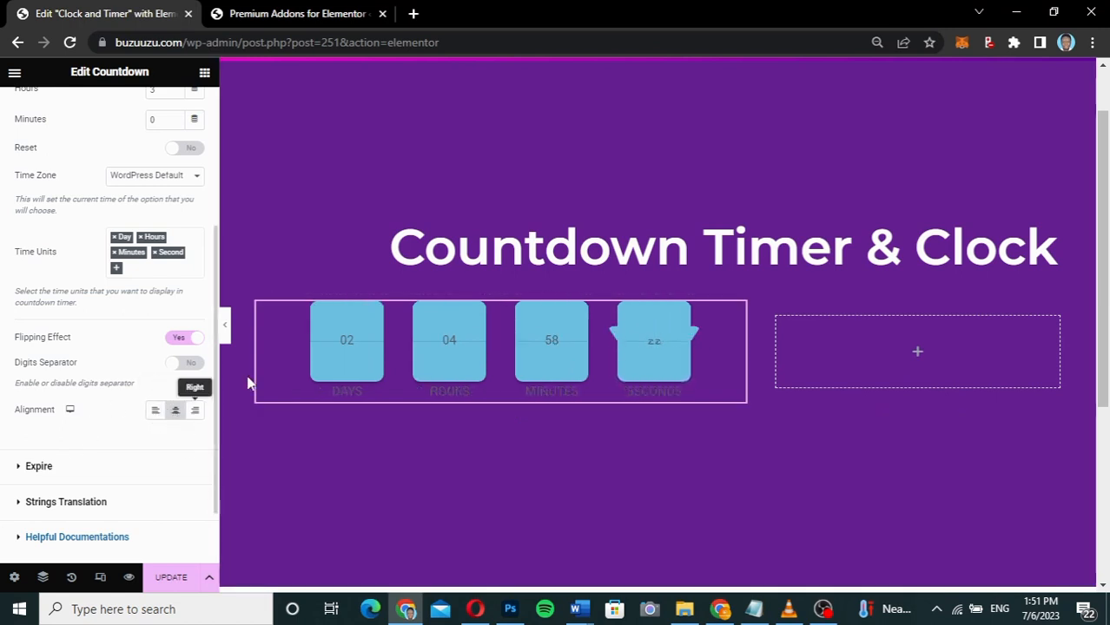
Try Redirection Link as the countdown's expire type and return it to Message
scroll(80, 440, down, 1)
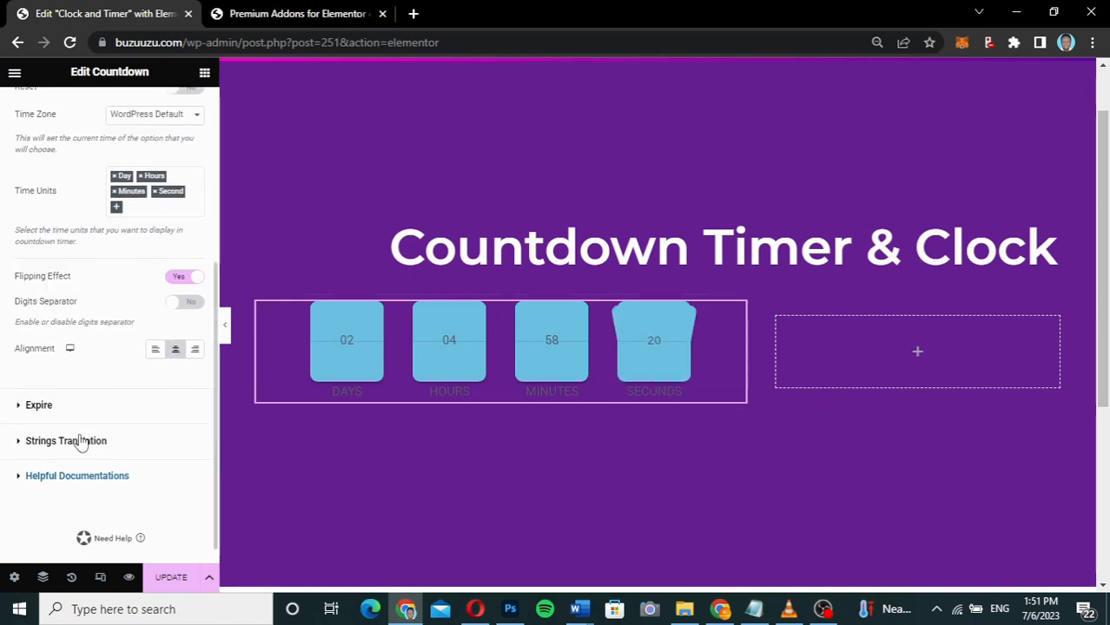
click(36, 406)
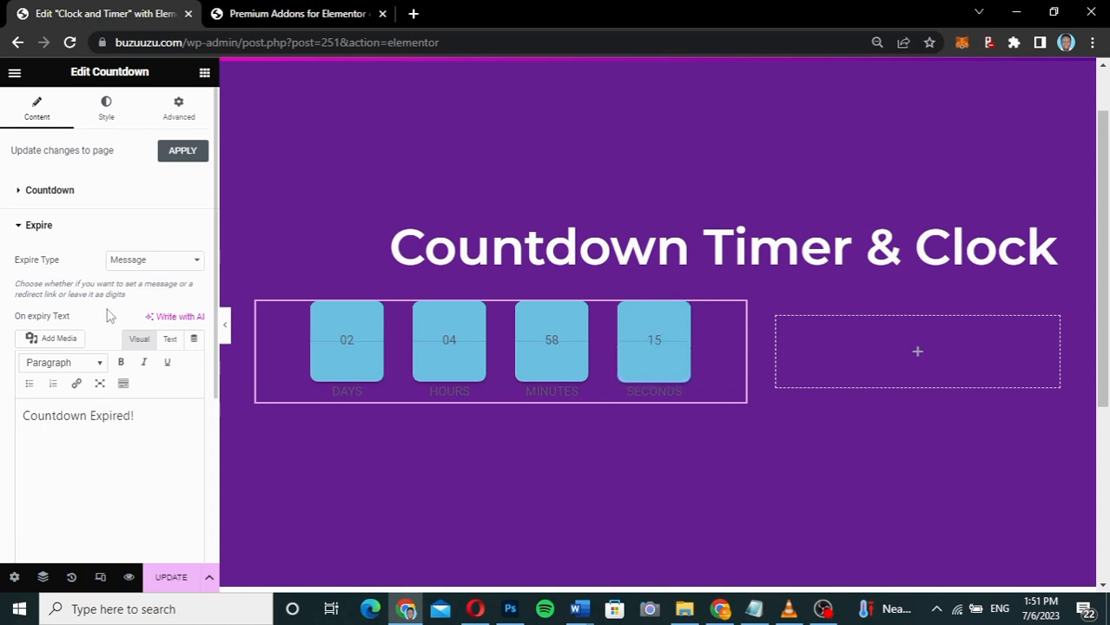
click(139, 261)
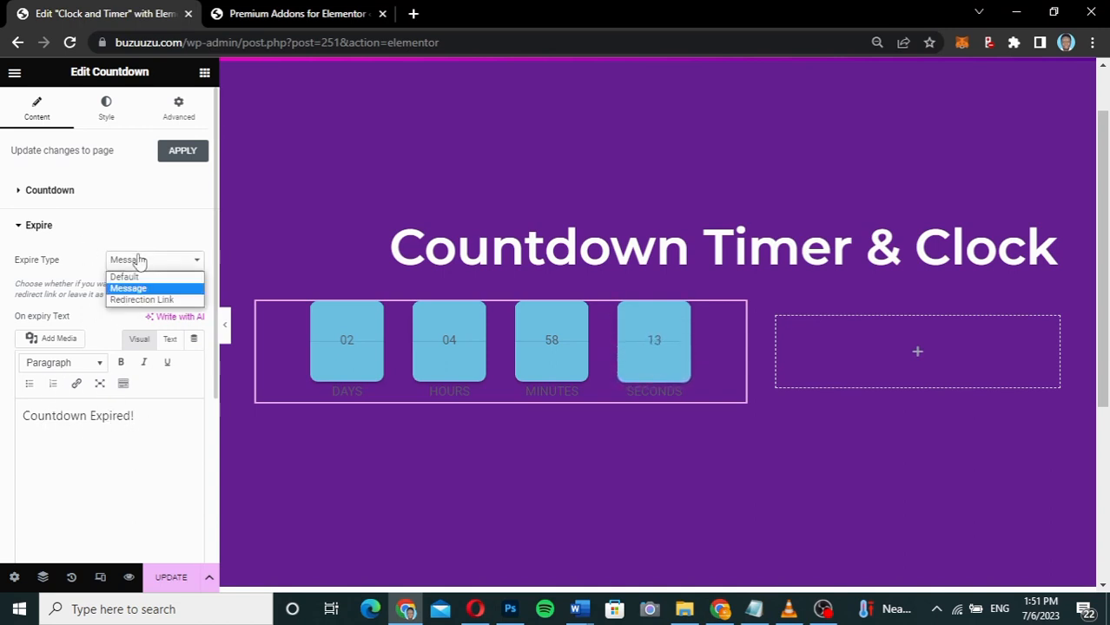
click(139, 261)
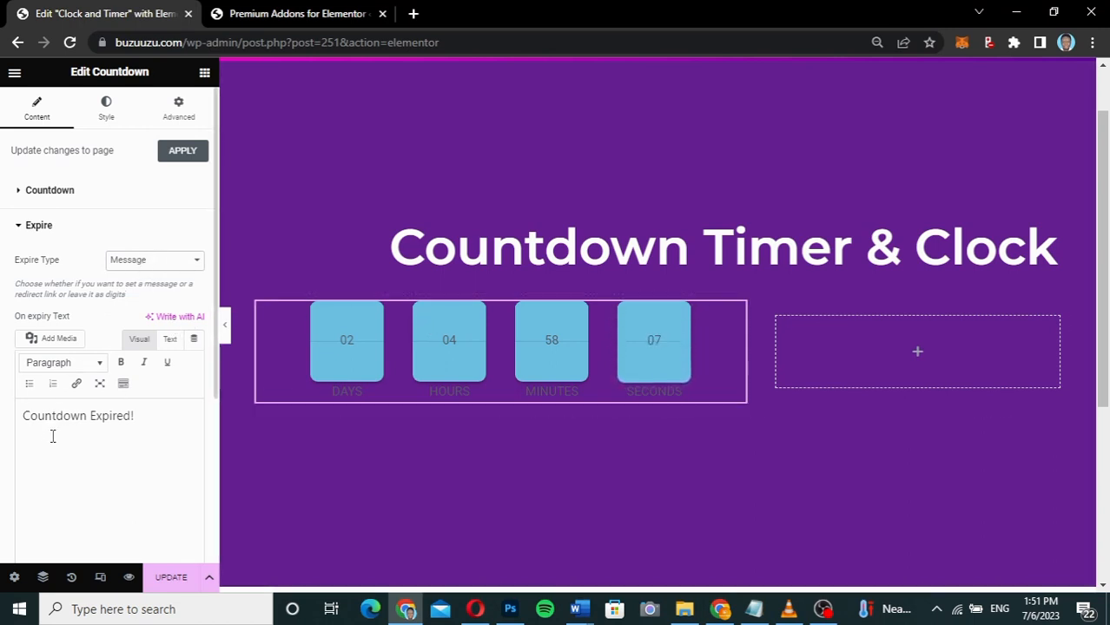
click(158, 262)
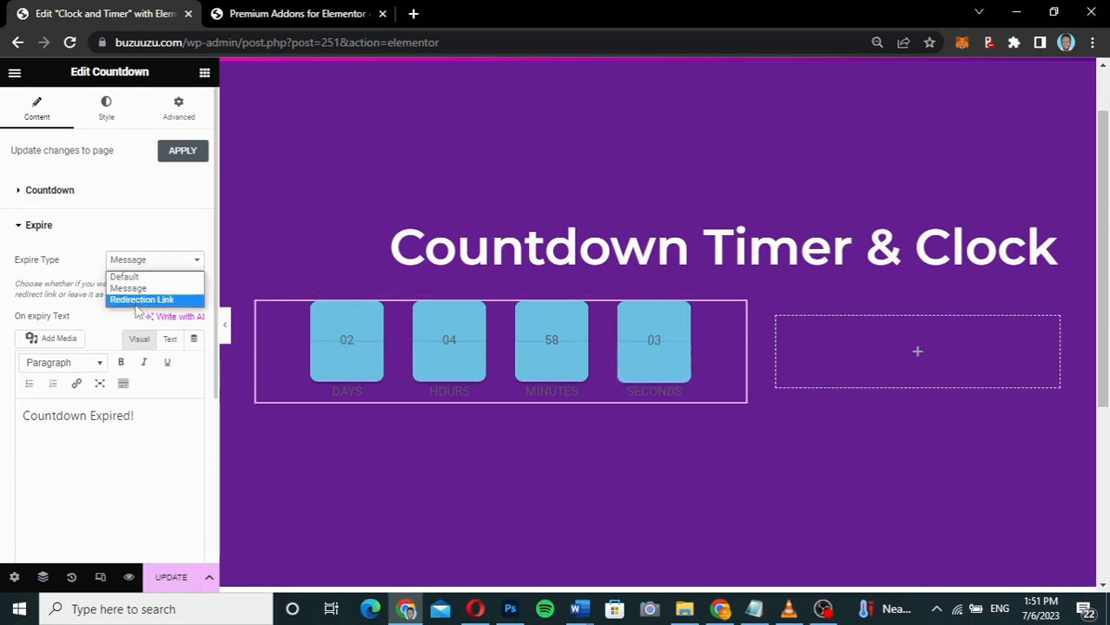
click(142, 301)
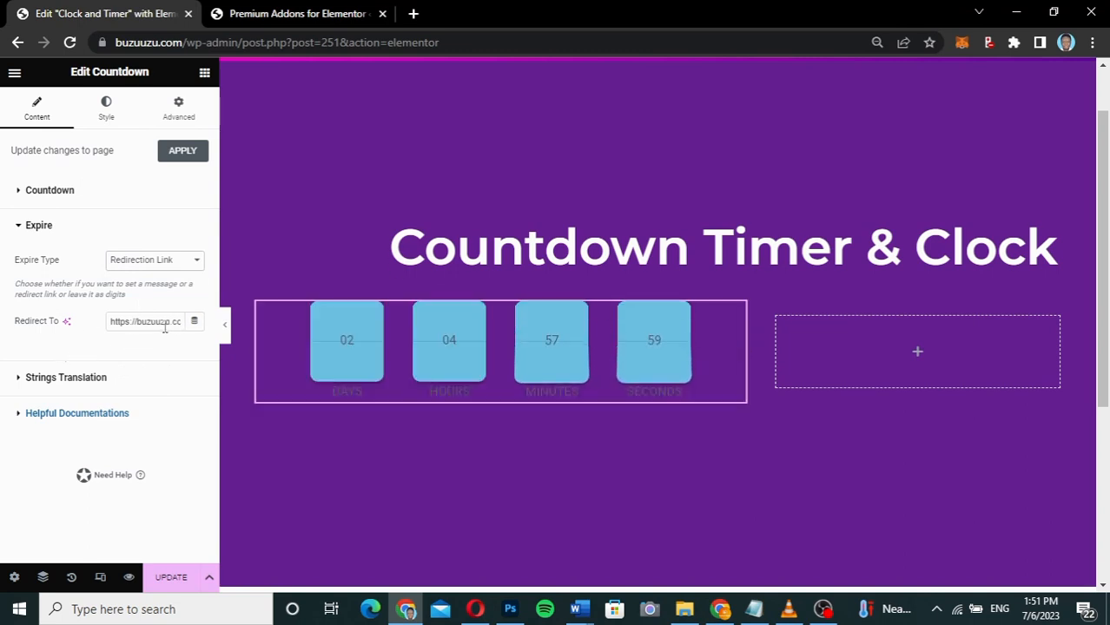
click(151, 262)
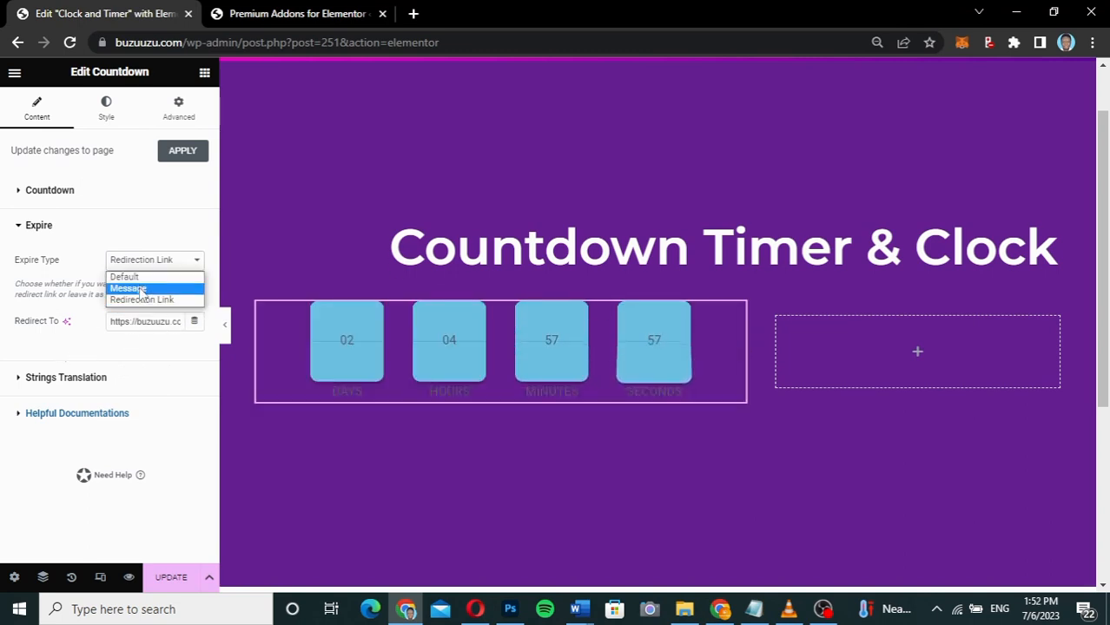
click(141, 289)
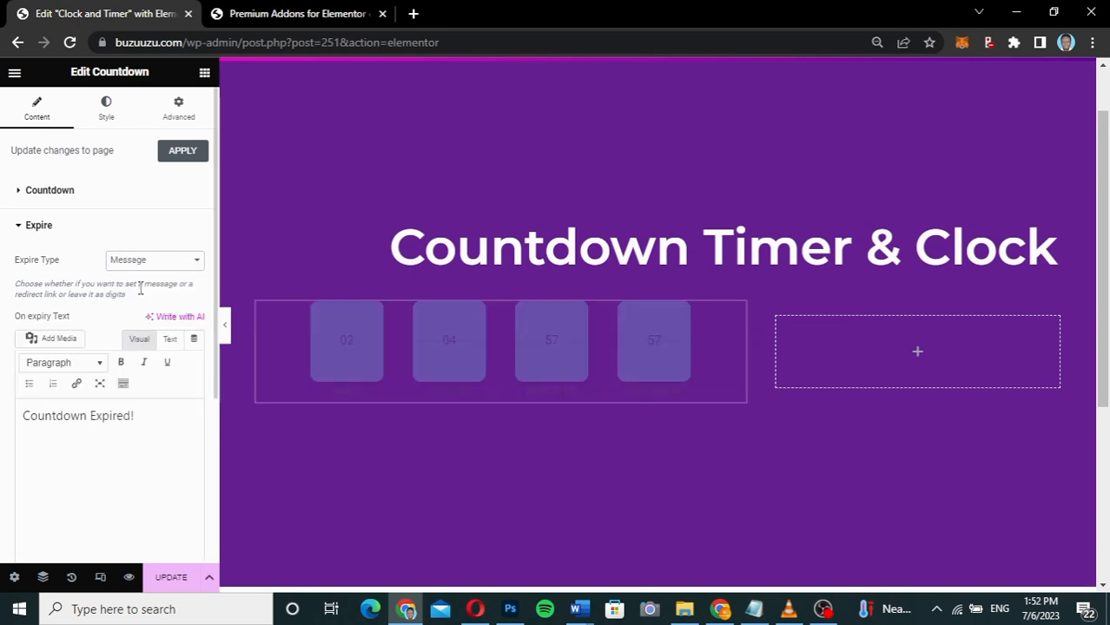
click(83, 233)
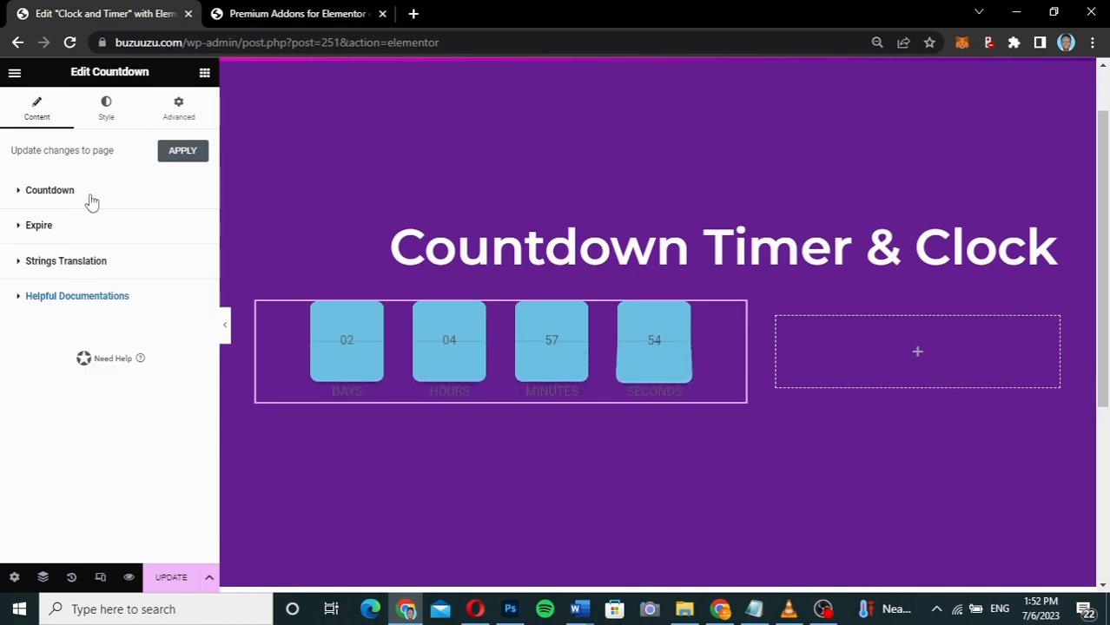
Look through the countdown's Strings Translation labels and review its general Countdown settings
click(112, 261)
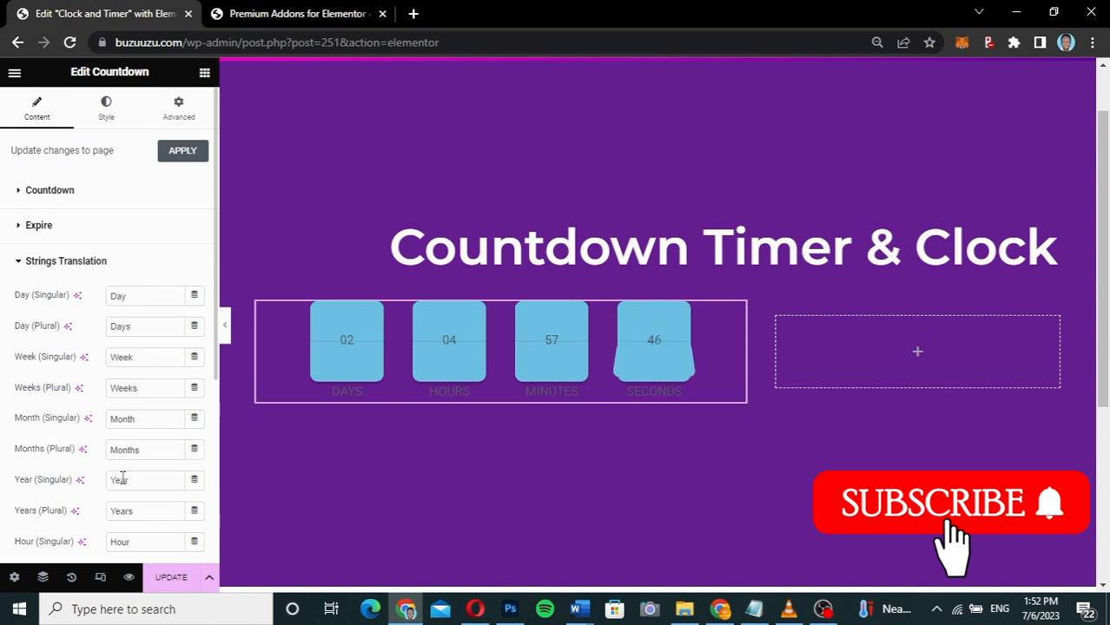
scroll(122, 476, down, 1)
scroll(120, 483, down, 1)
scroll(128, 356, up, 3)
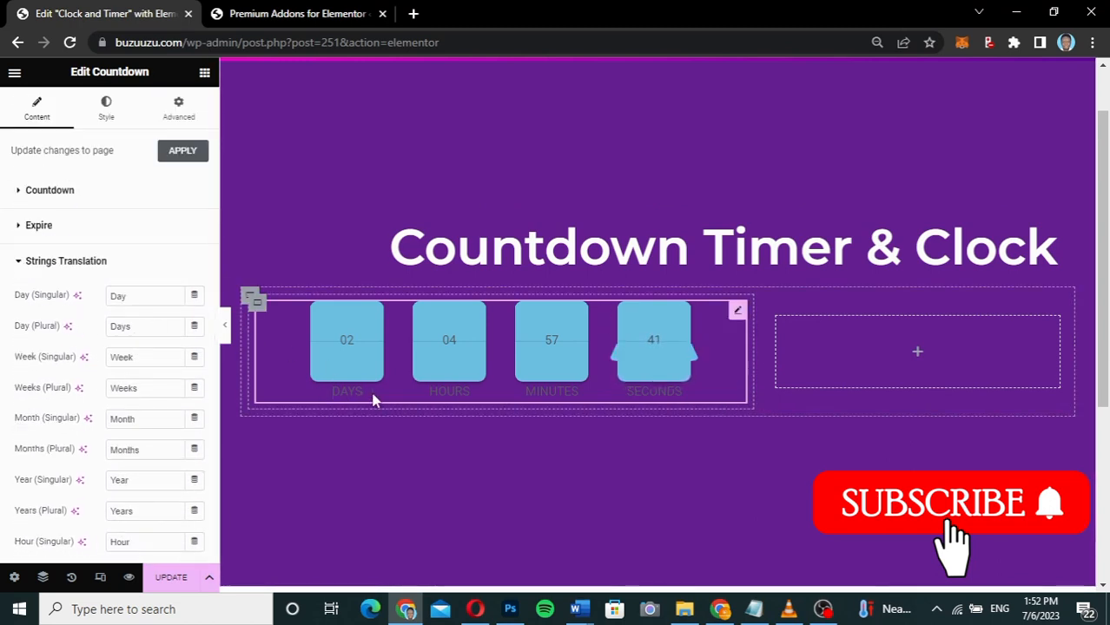
click(99, 264)
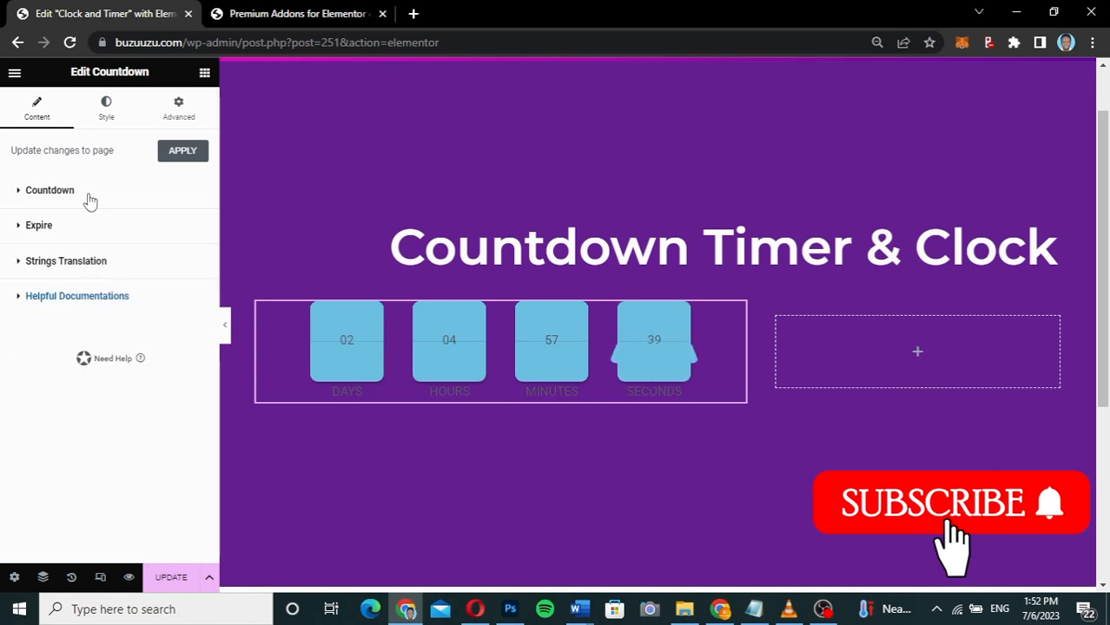
click(90, 201)
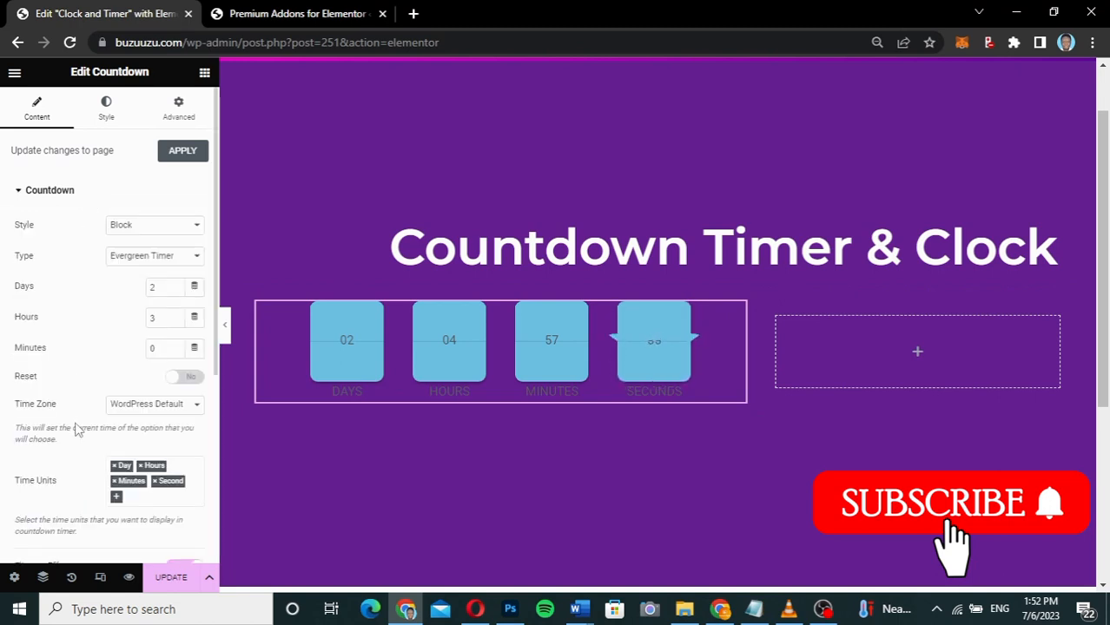
scroll(75, 428, down, 2)
scroll(74, 428, down, 4)
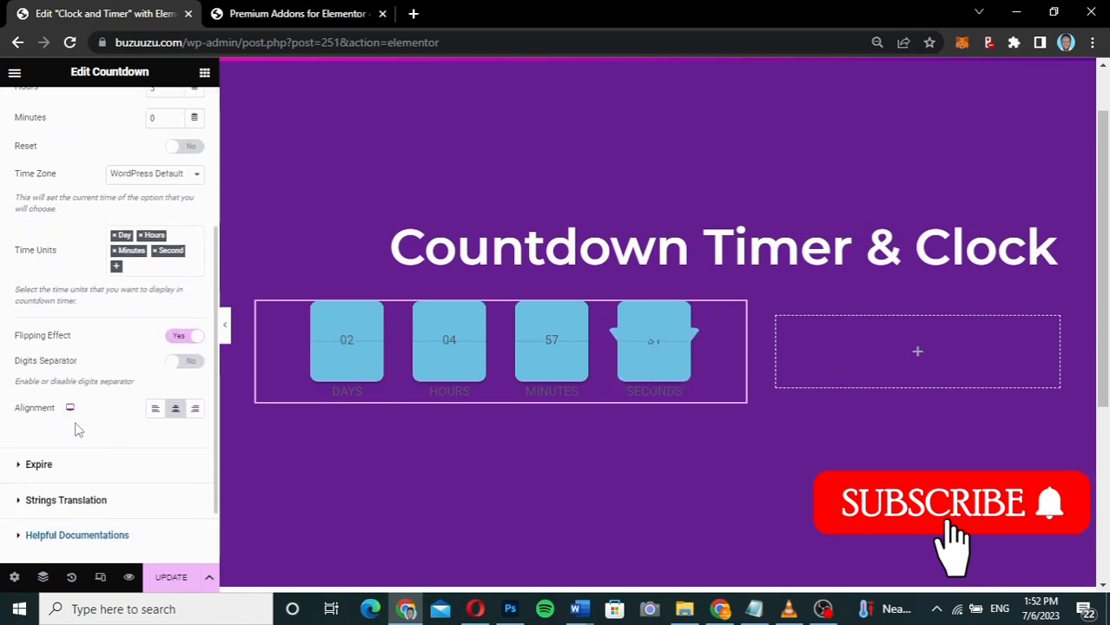
scroll(75, 428, up, 5)
scroll(75, 428, up, 1)
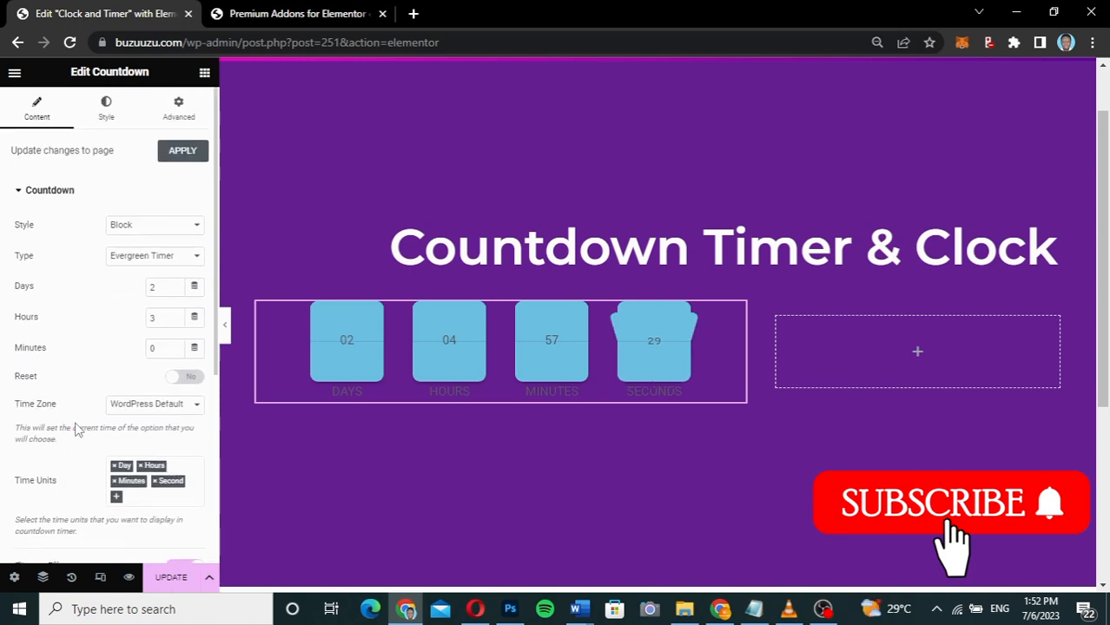
Set the color of the countdown digits to white
click(107, 113)
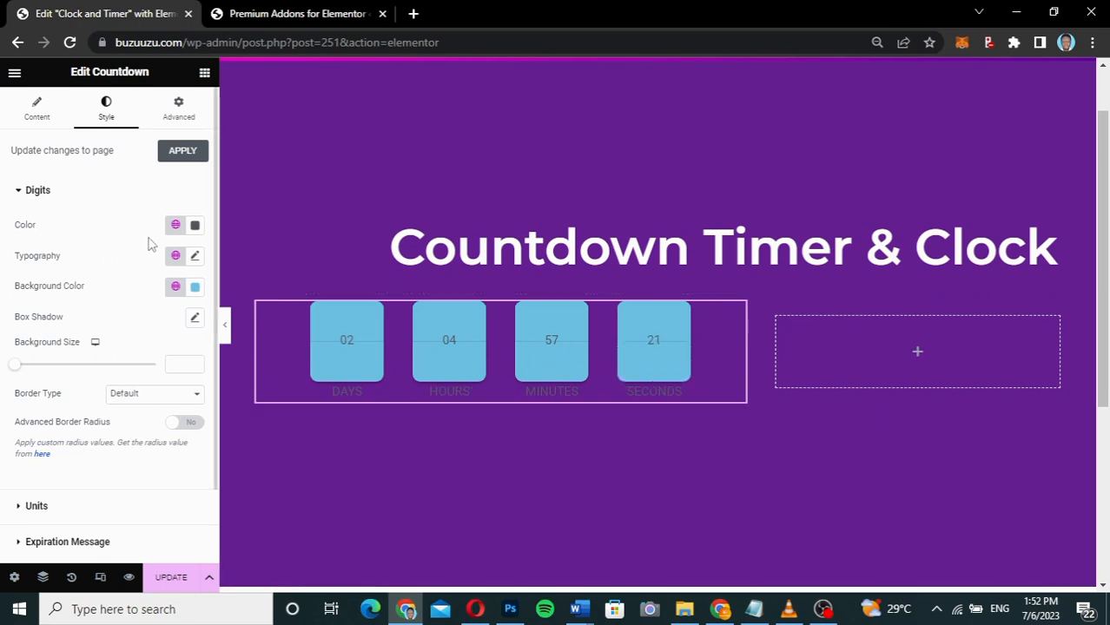
click(194, 225)
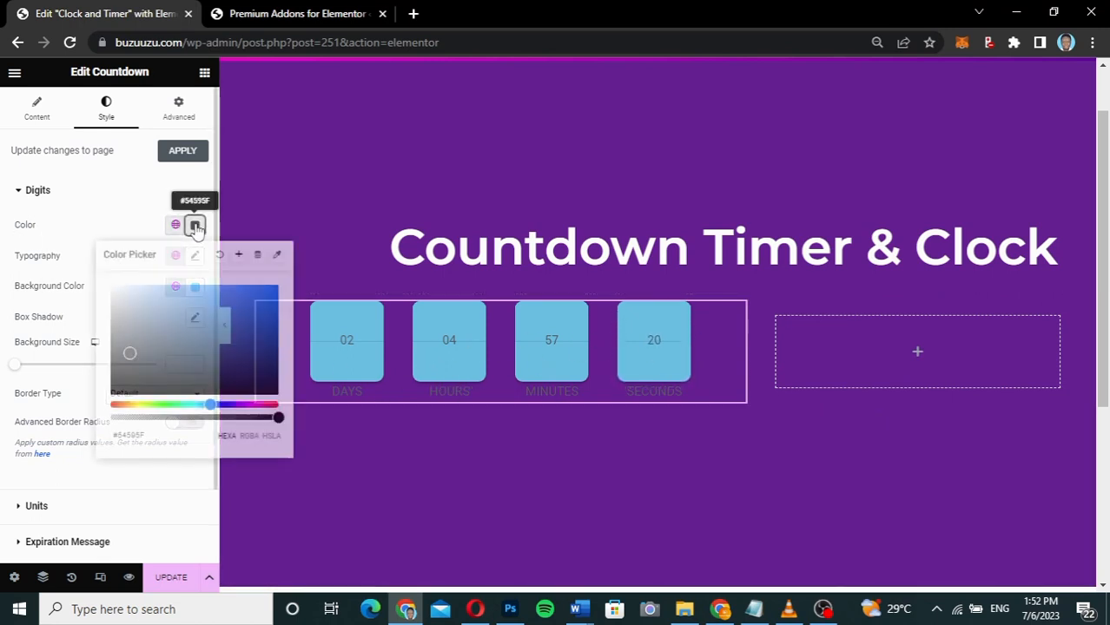
drag(147, 311, 111, 286)
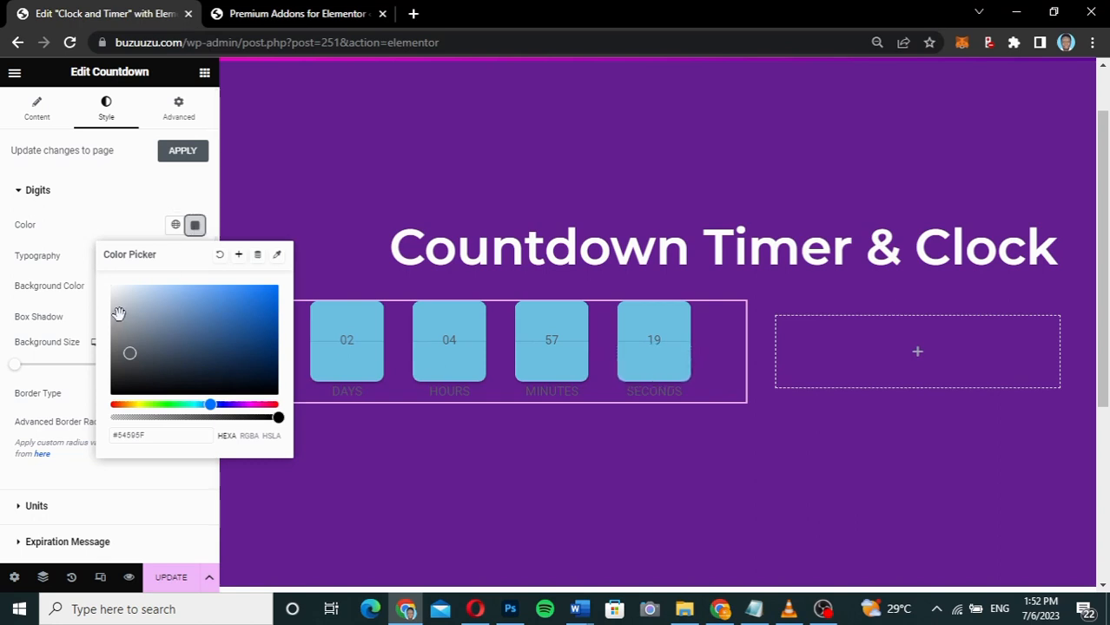
click(82, 237)
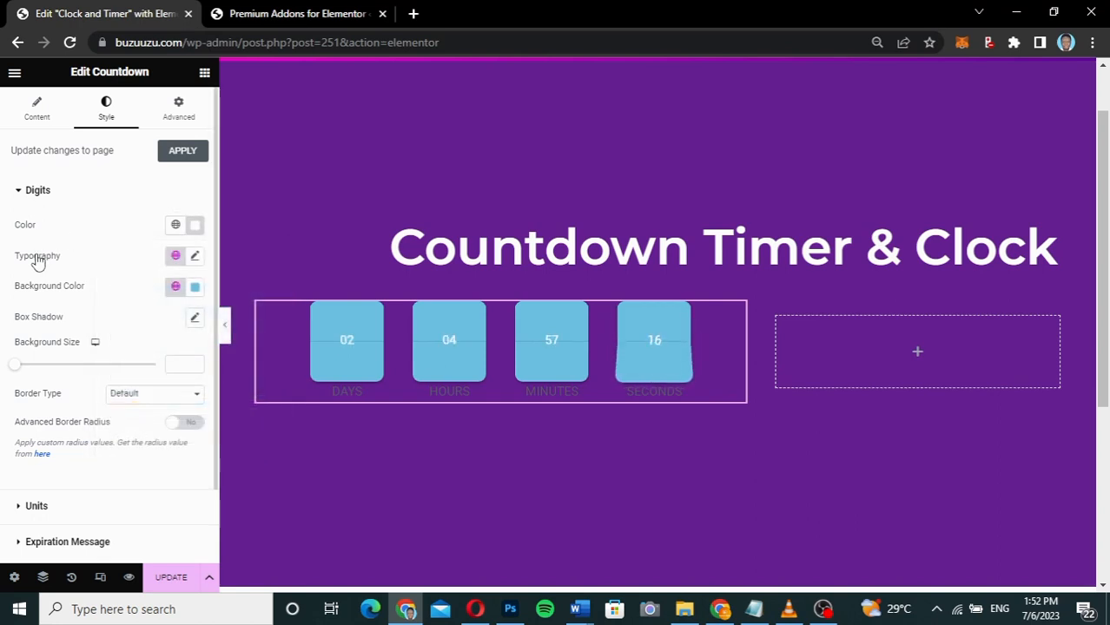
Set the typography size of the countdown digits to 25 px, keeping the Roboto font family
click(195, 257)
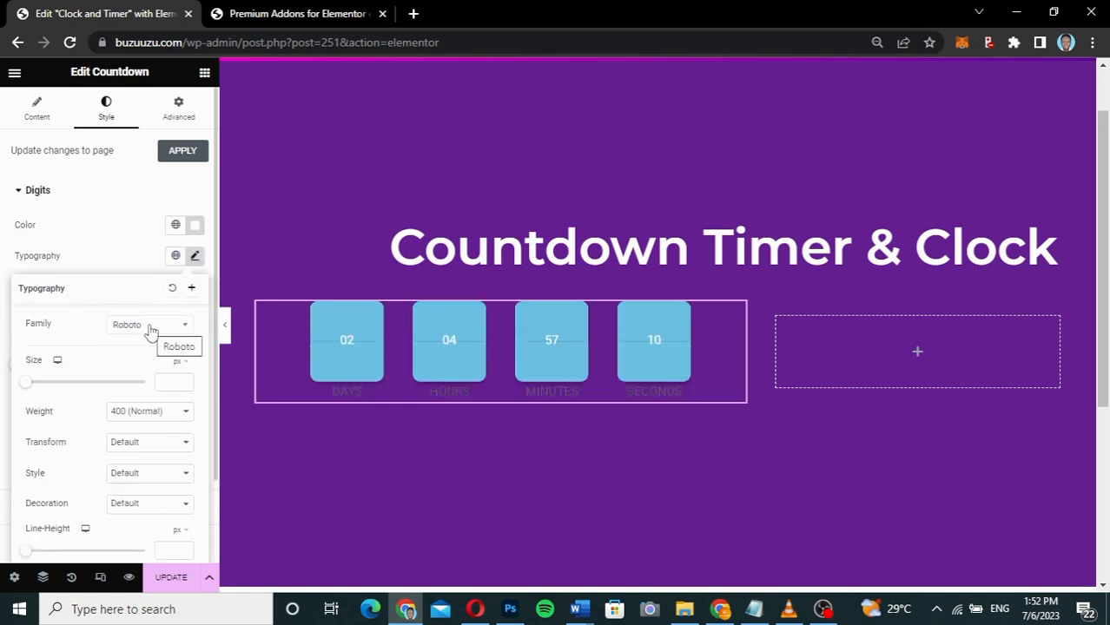
click(150, 331)
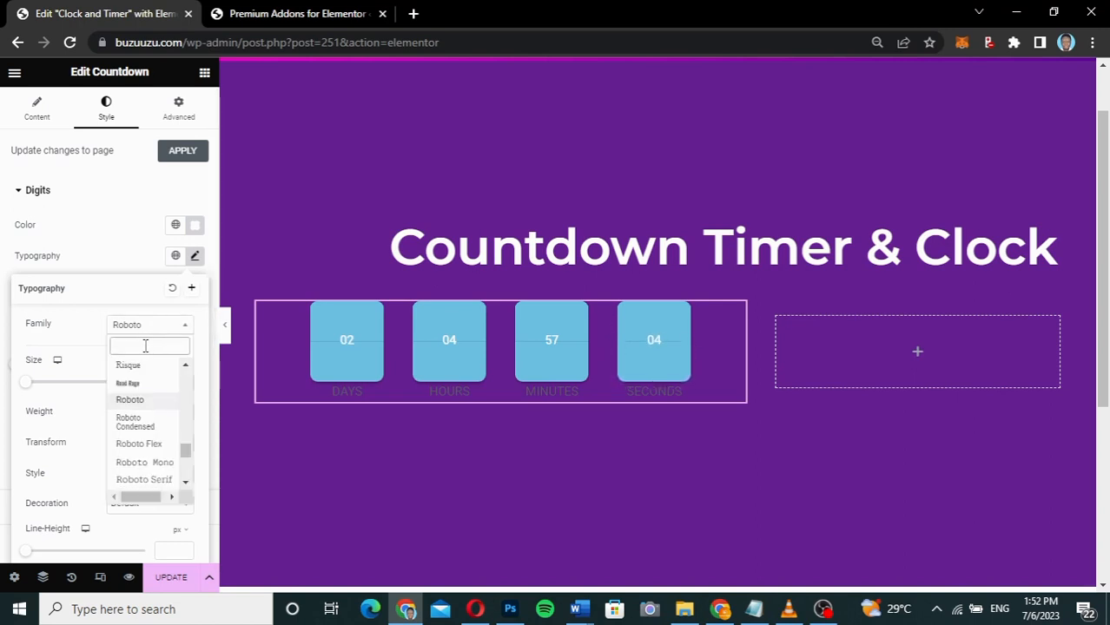
click(78, 324)
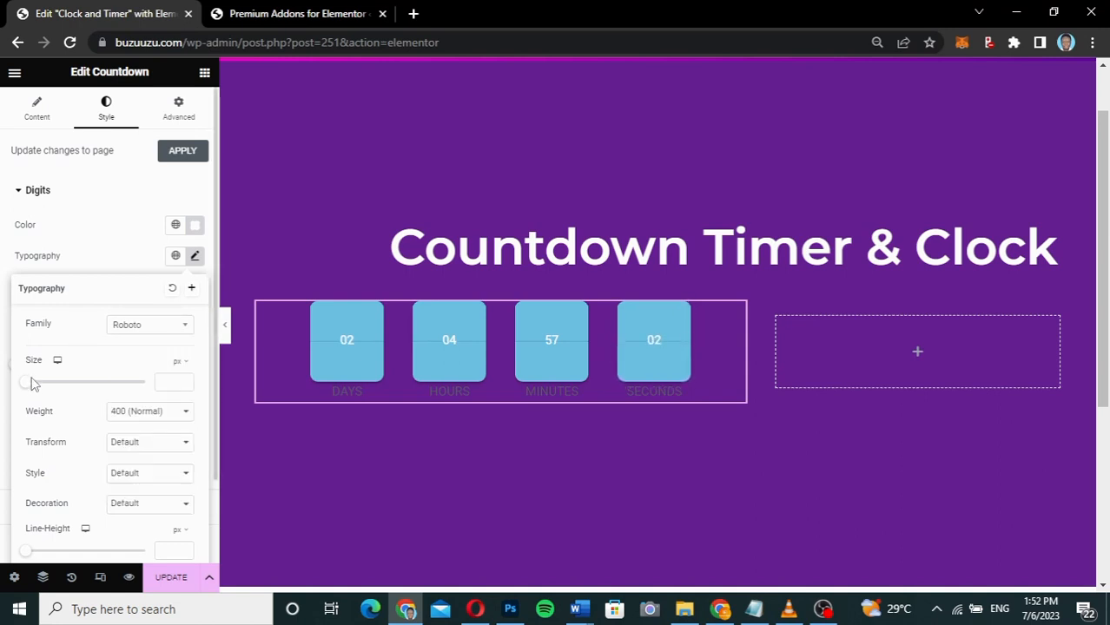
click(163, 378)
text(25)
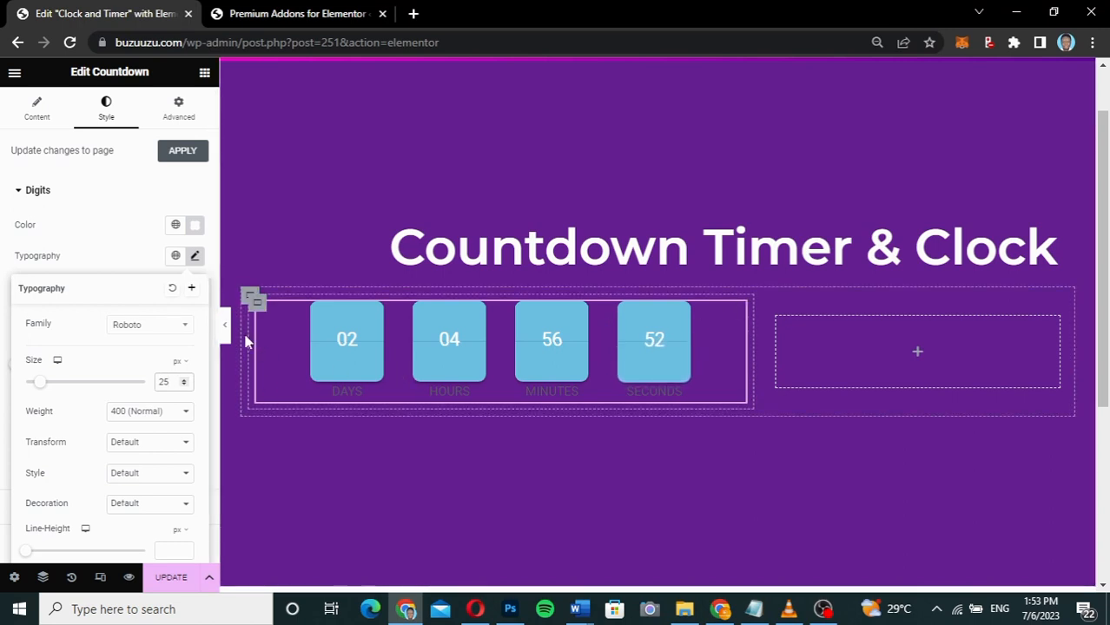
click(113, 274)
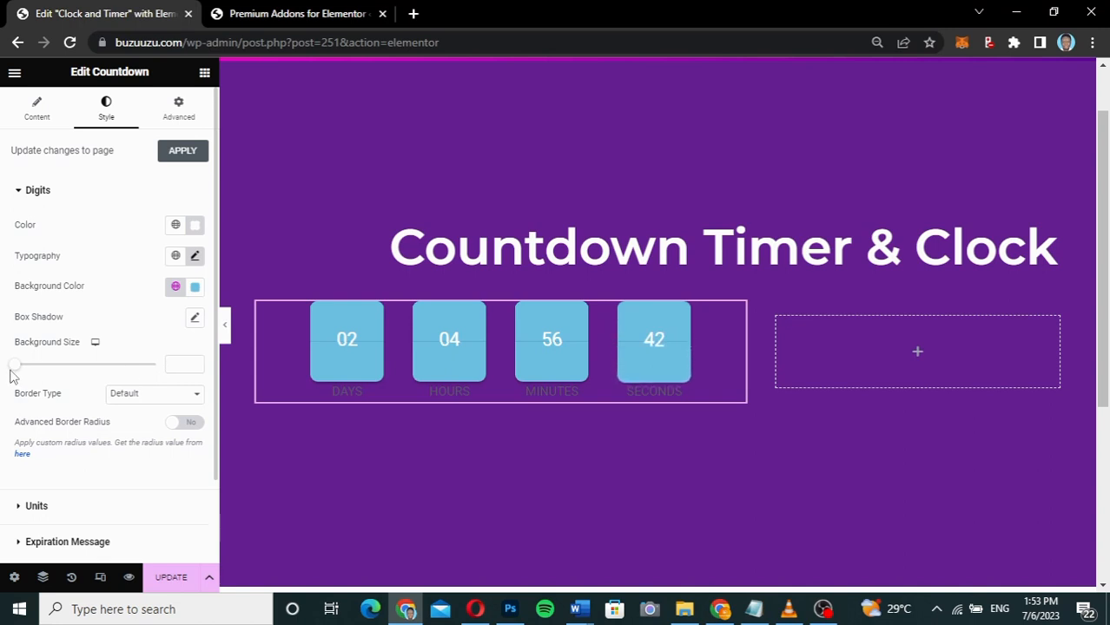
Set the background size of the countdown digits to 80
mouse_move(16, 372)
mouse_down()
mouse_move(33, 372)
mouse_move(26, 363)
mouse_up()
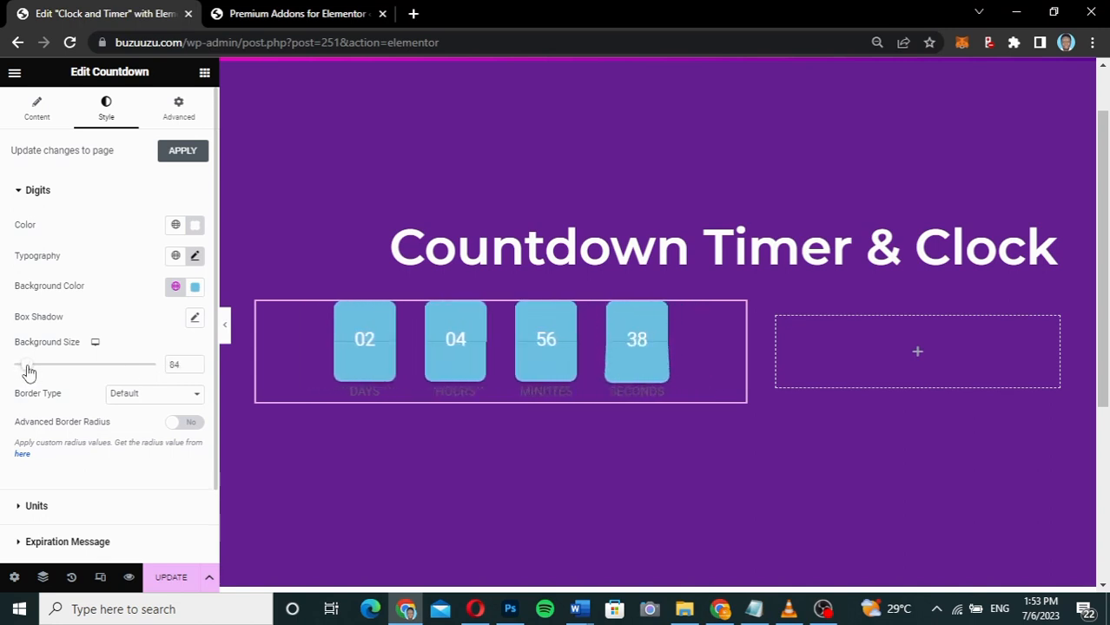
drag(181, 364, 158, 364)
text(80)
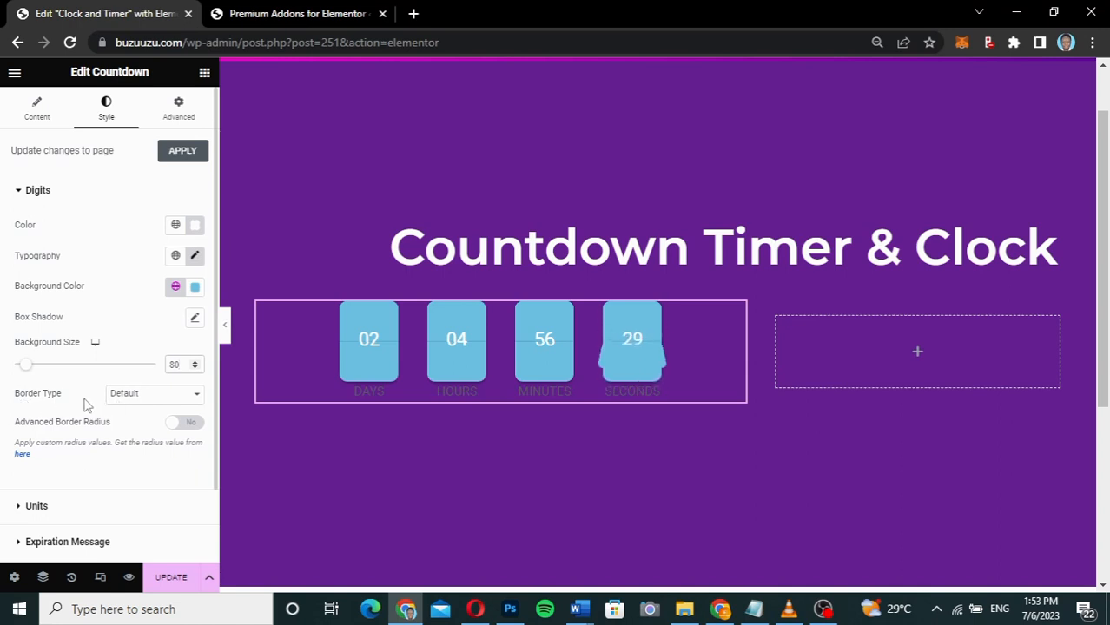
Add a solid border to the digit boxes with a 2 px width on all sides and the color white
click(163, 396)
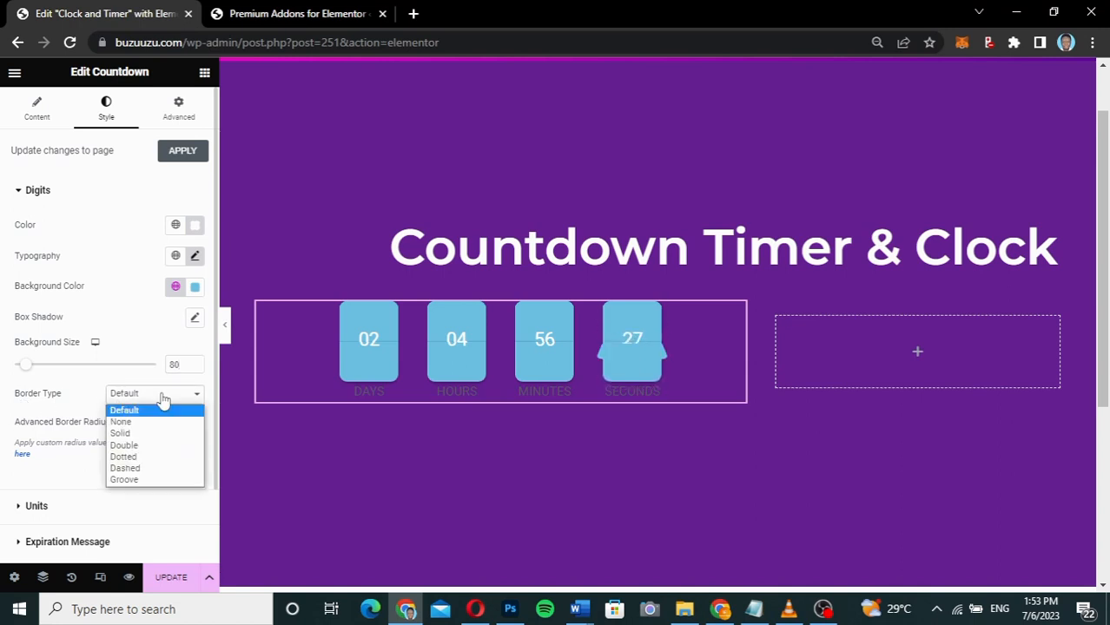
click(133, 433)
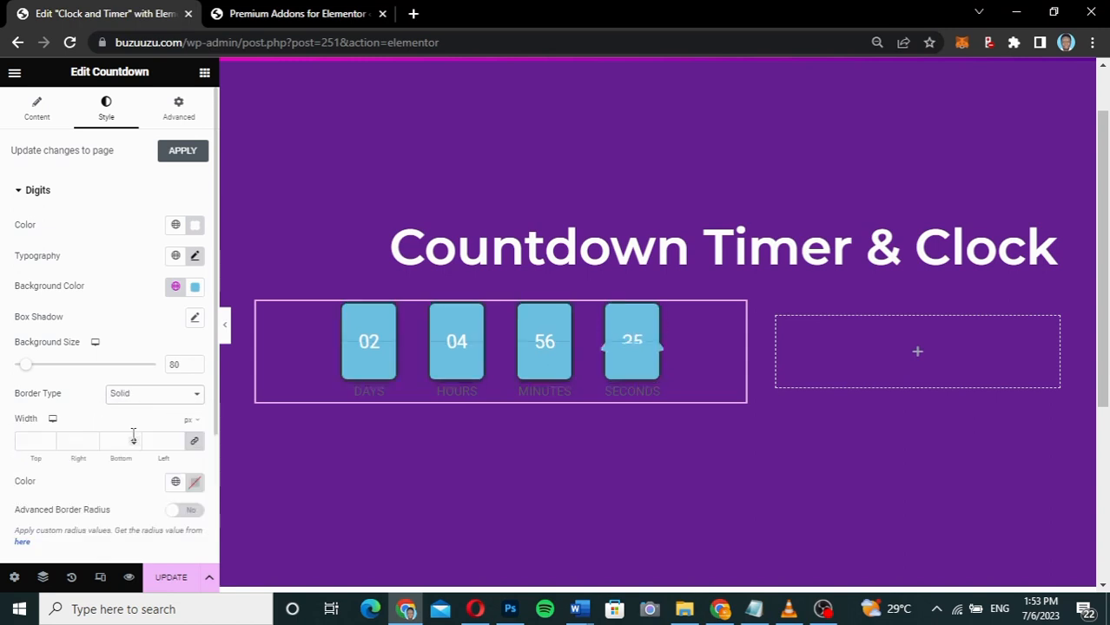
click(24, 443)
text(2)
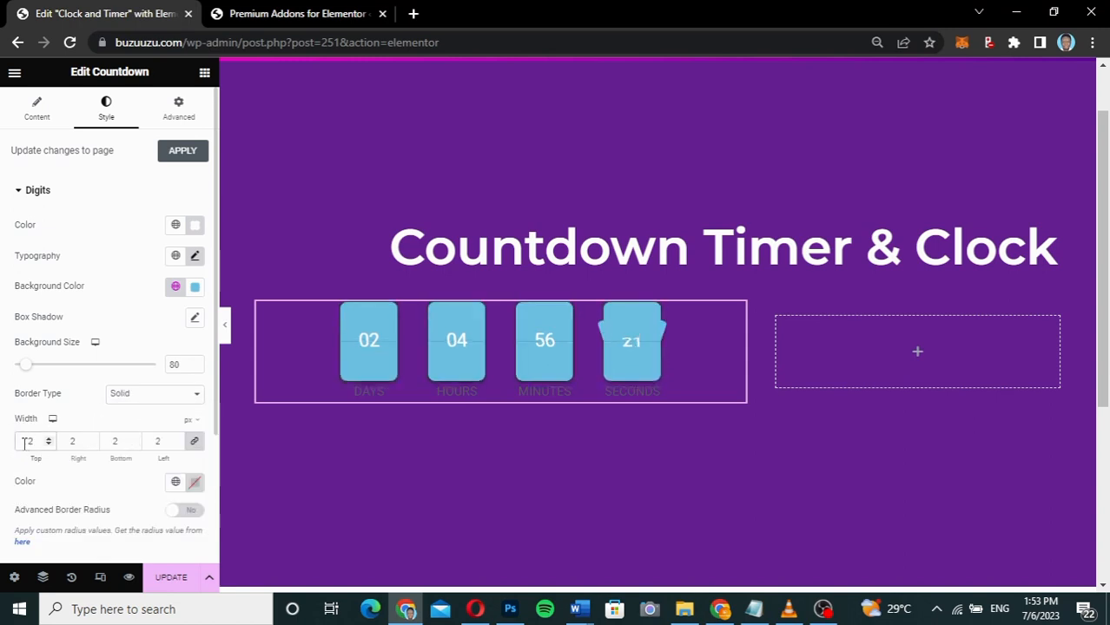
click(194, 483)
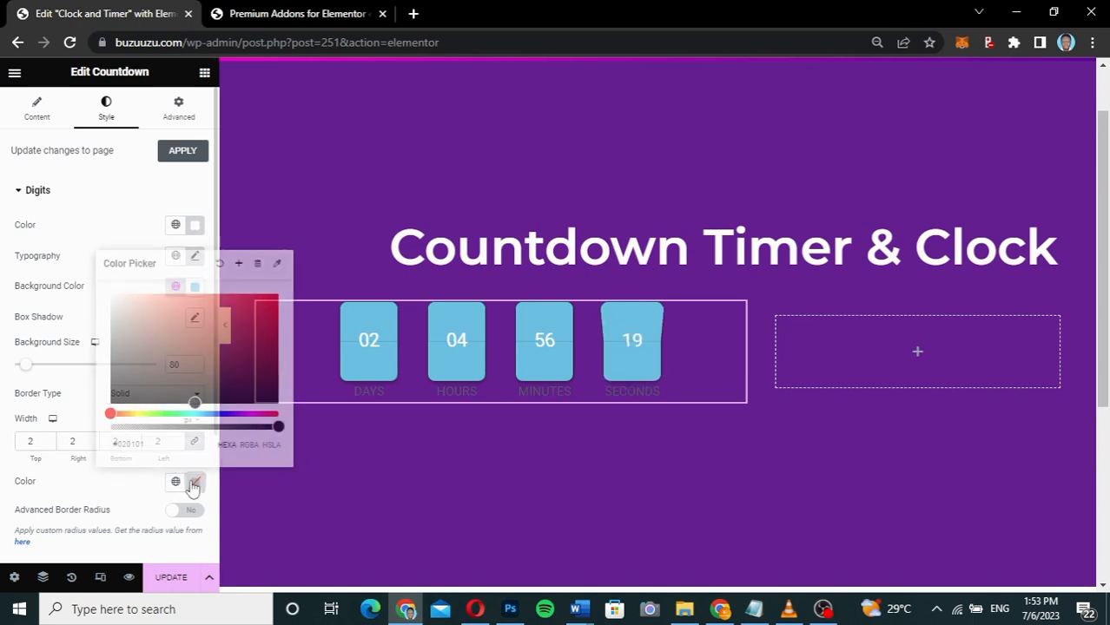
drag(122, 309, 95, 277)
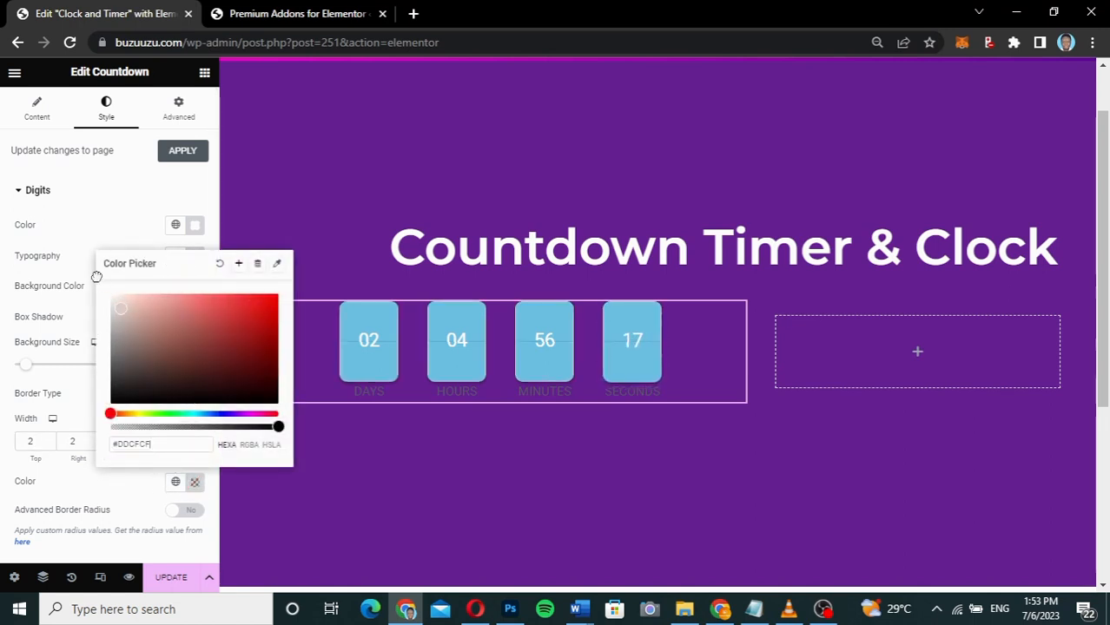
click(63, 394)
scroll(78, 447, down, 2)
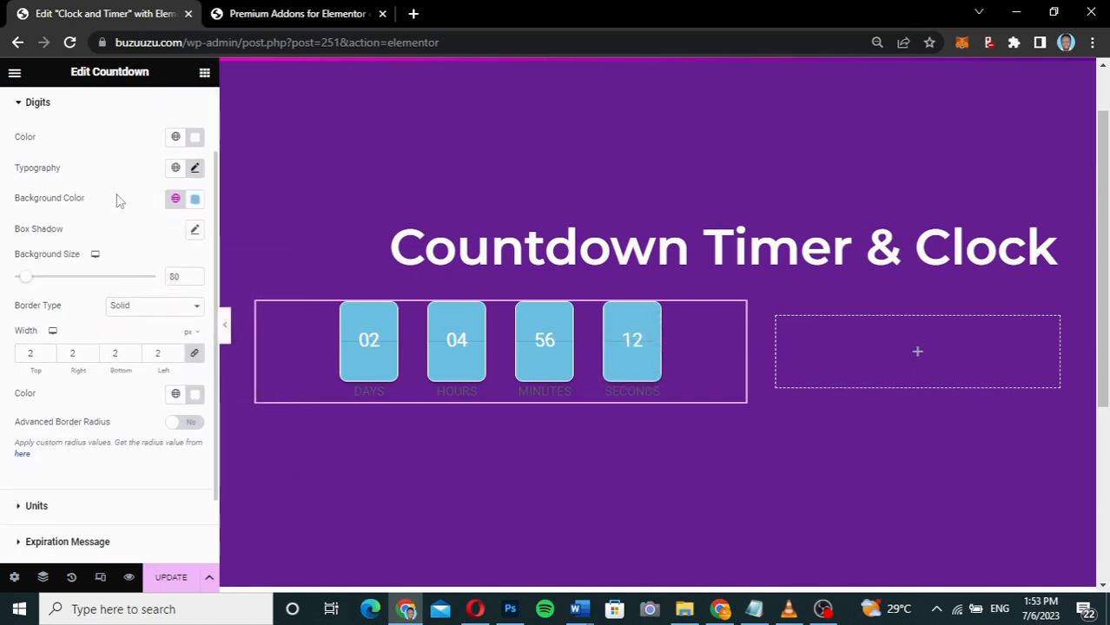
Change the background color of the digit boxes to pink, #E66BBD
click(197, 200)
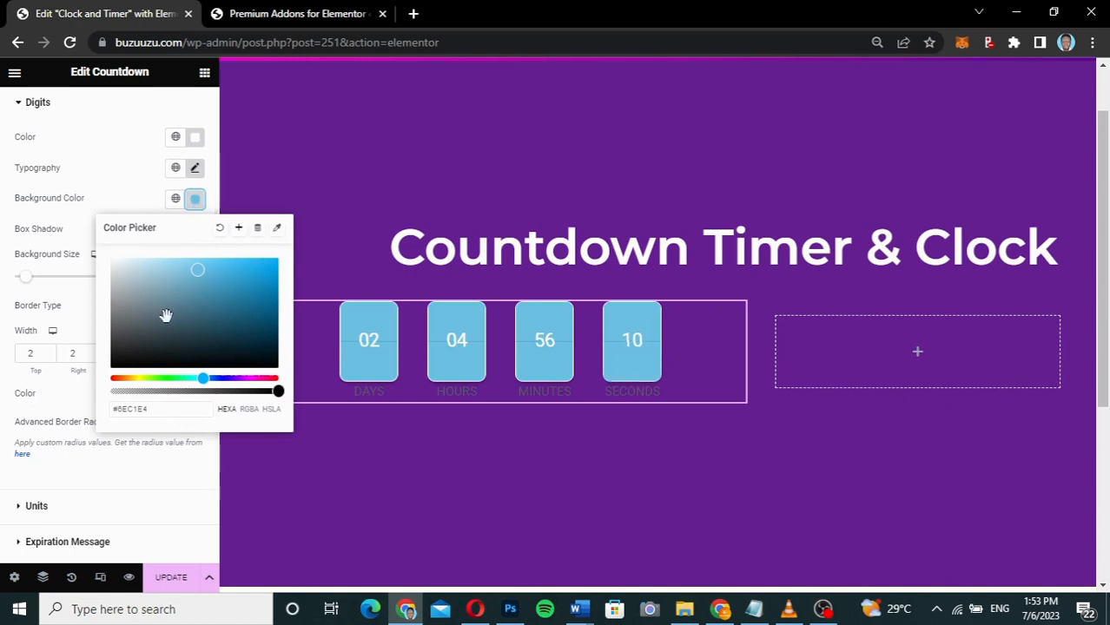
drag(227, 388, 263, 391)
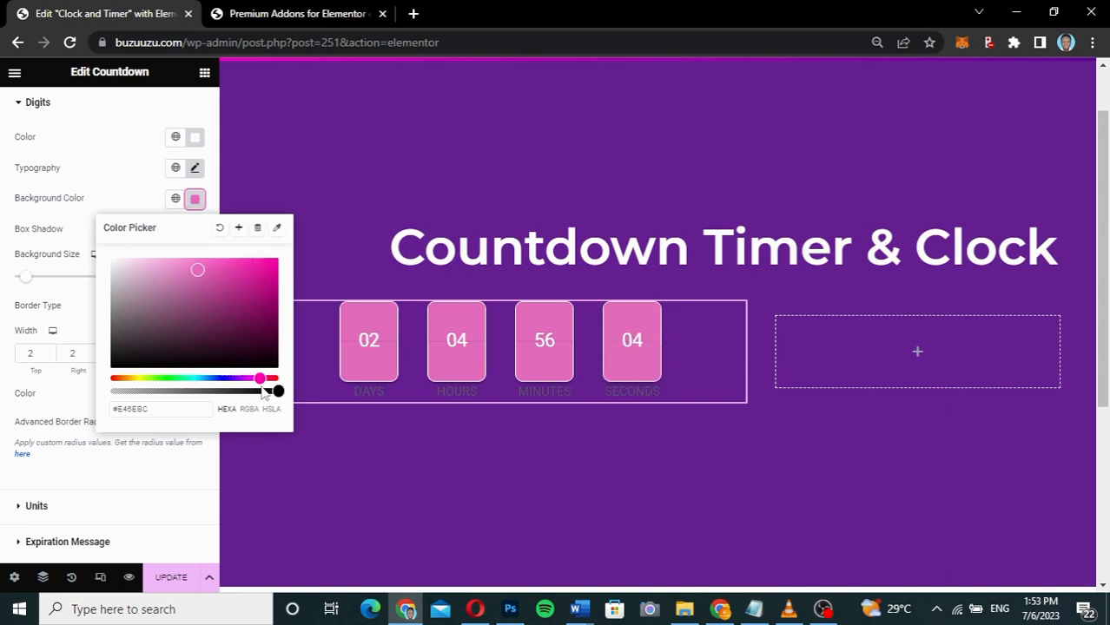
mouse_move(199, 271)
mouse_down()
mouse_move(208, 258)
mouse_move(200, 268)
mouse_up()
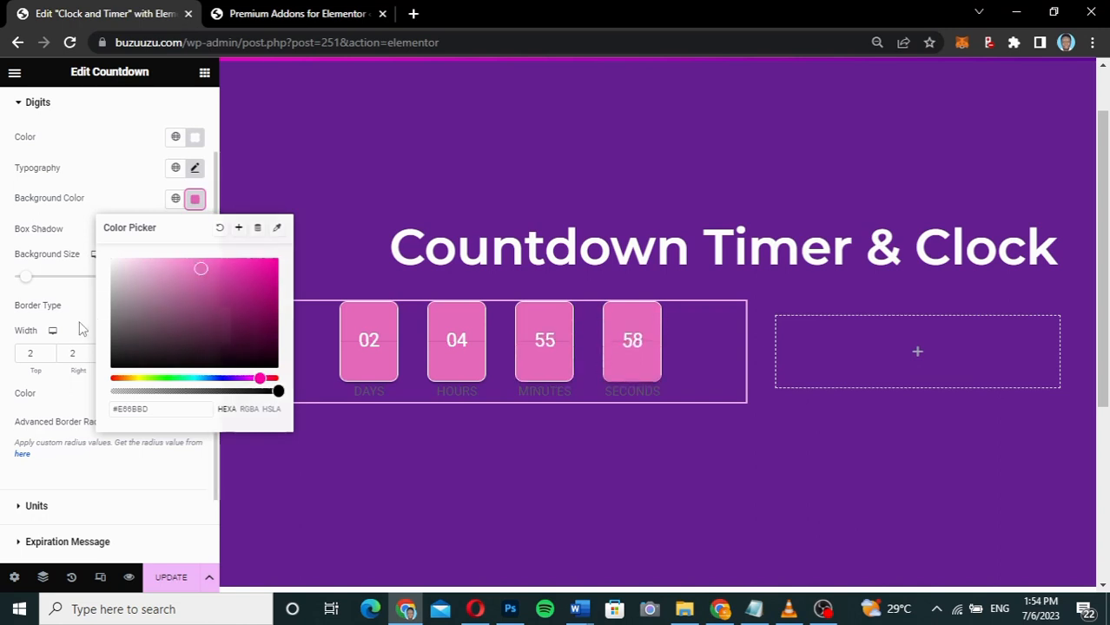
click(81, 328)
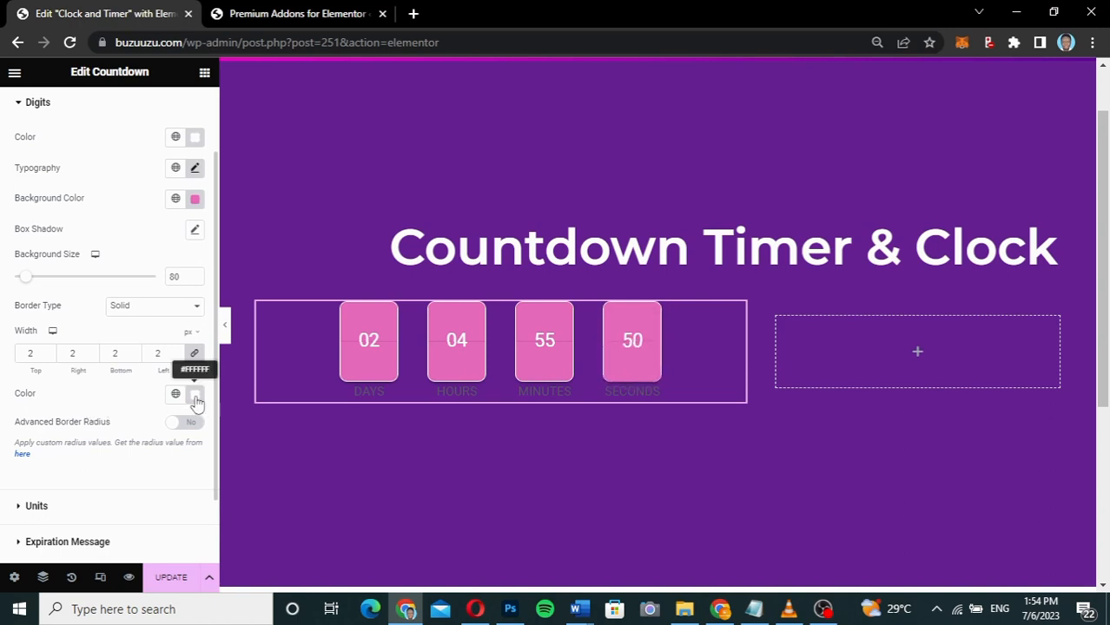
Copy the digits' background color into the border color and deepen it to dark pink, #B8017B
click(195, 200)
key(ctrl+c)
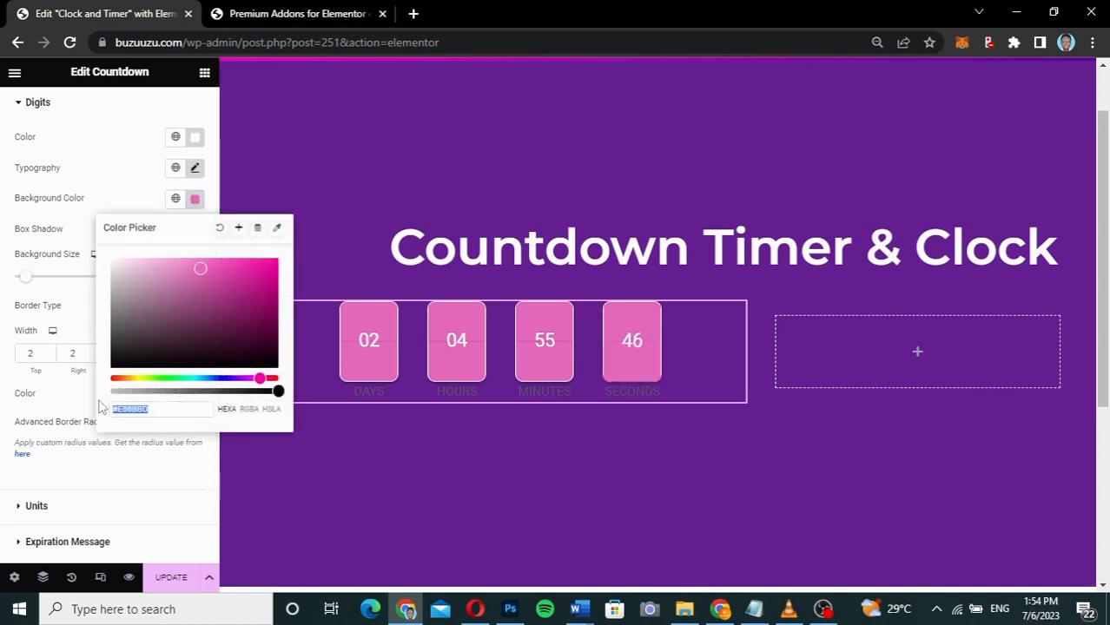
click(66, 403)
click(195, 395)
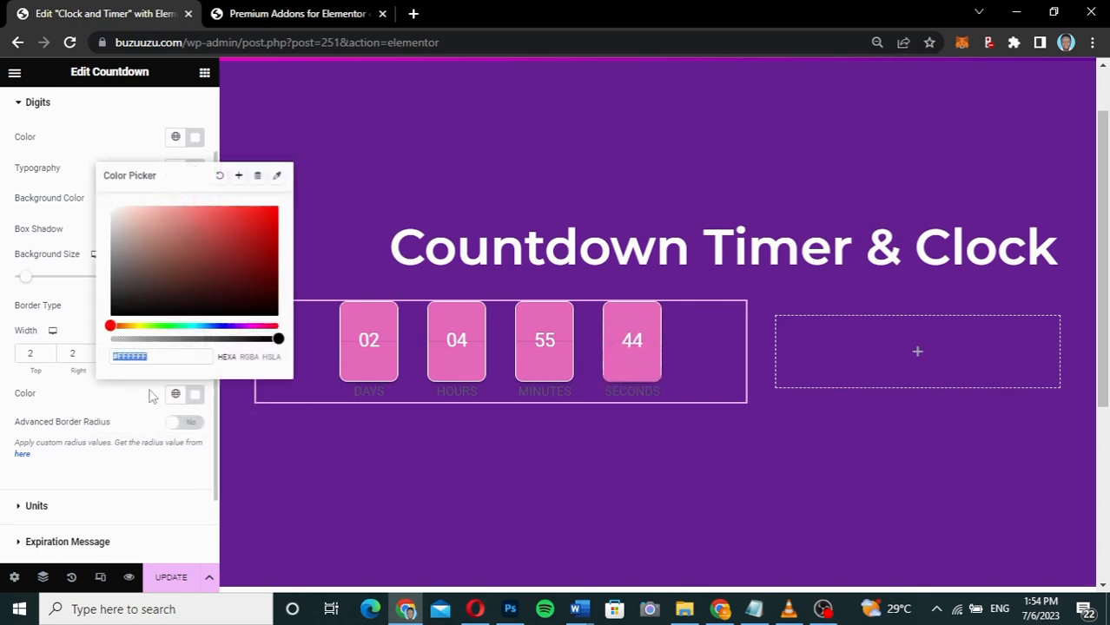
key(ctrl+v)
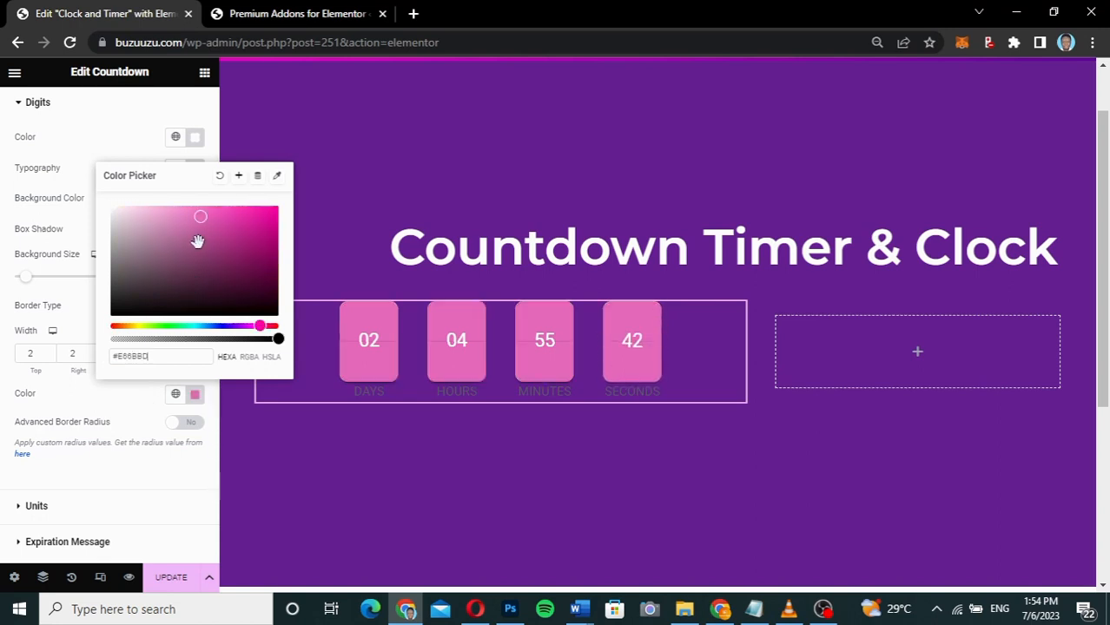
drag(203, 220, 277, 236)
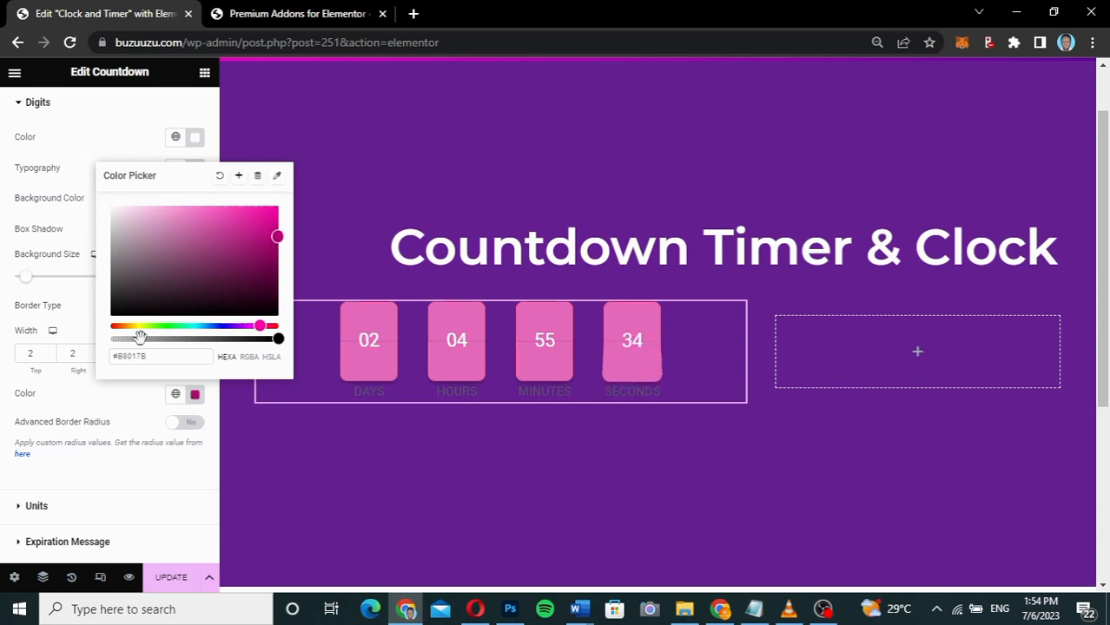
click(97, 402)
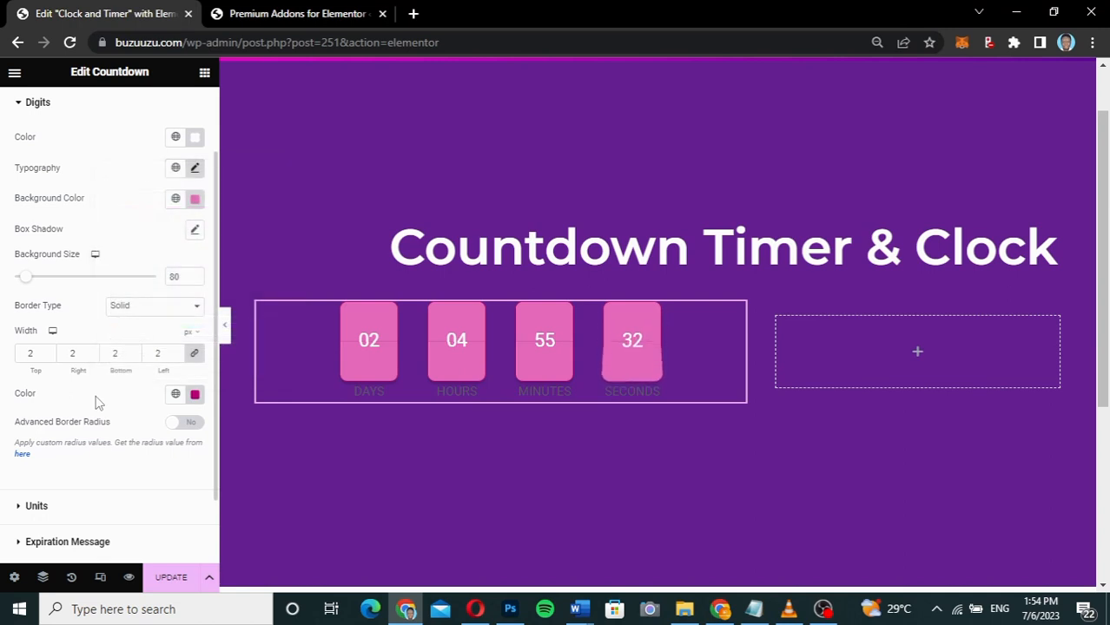
Try an advanced border radius of 50 on the digit boxes and turn the option off again
scroll(97, 402, down, 2)
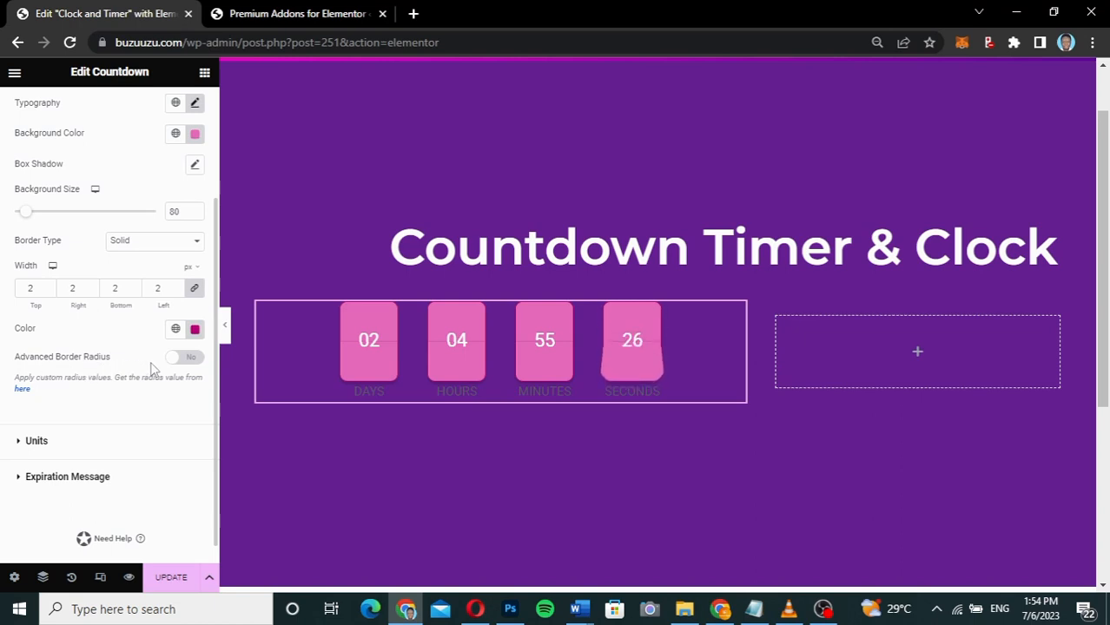
click(187, 356)
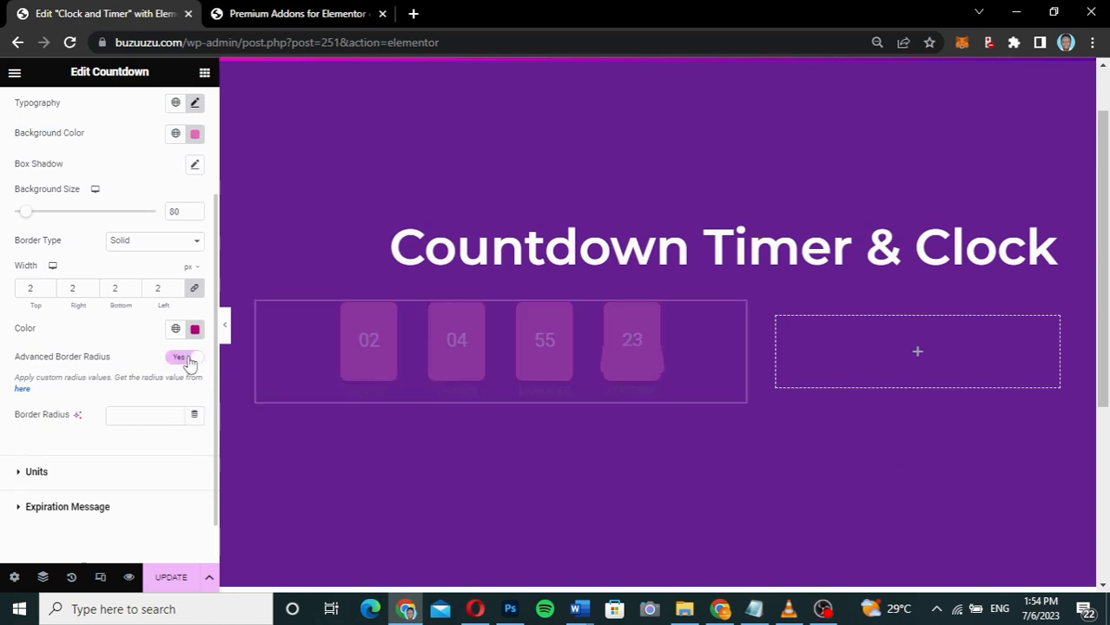
click(114, 418)
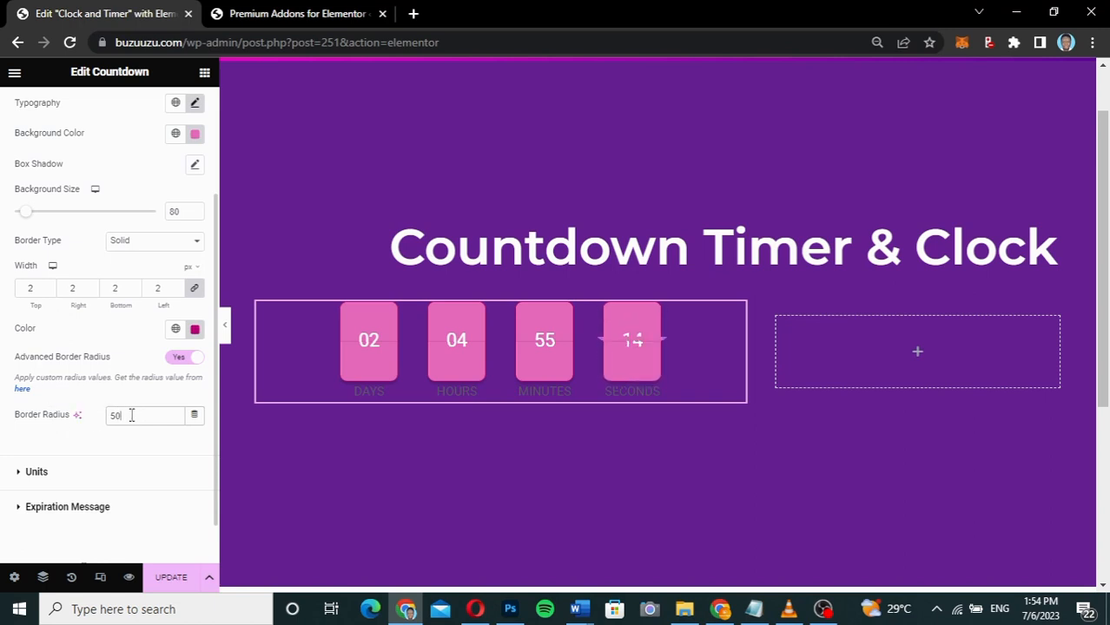
drag(135, 416, 94, 419)
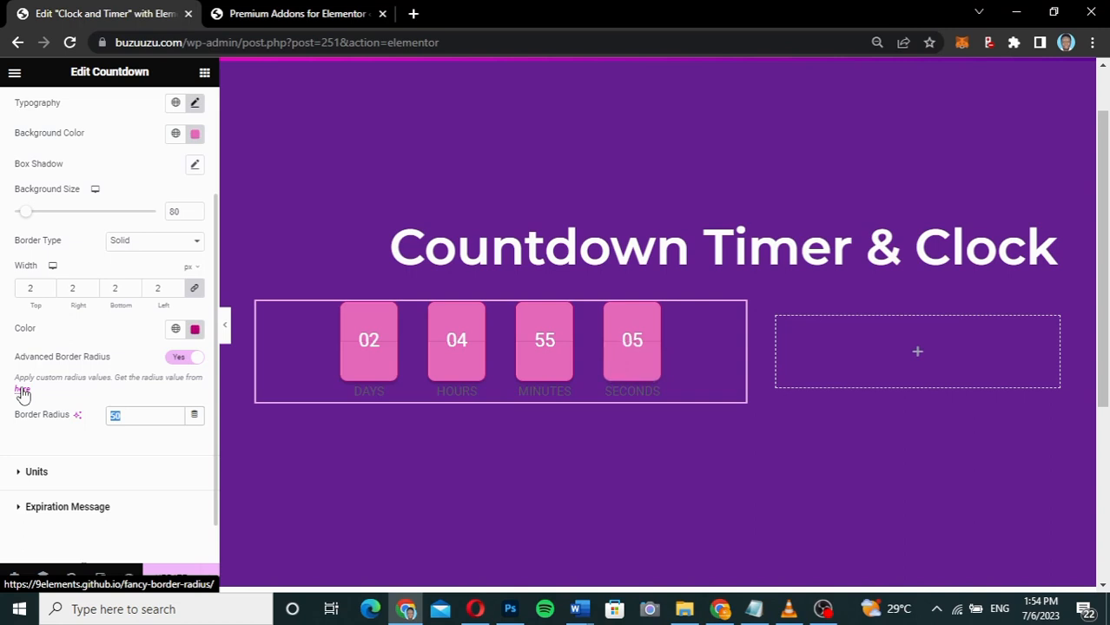
click(181, 357)
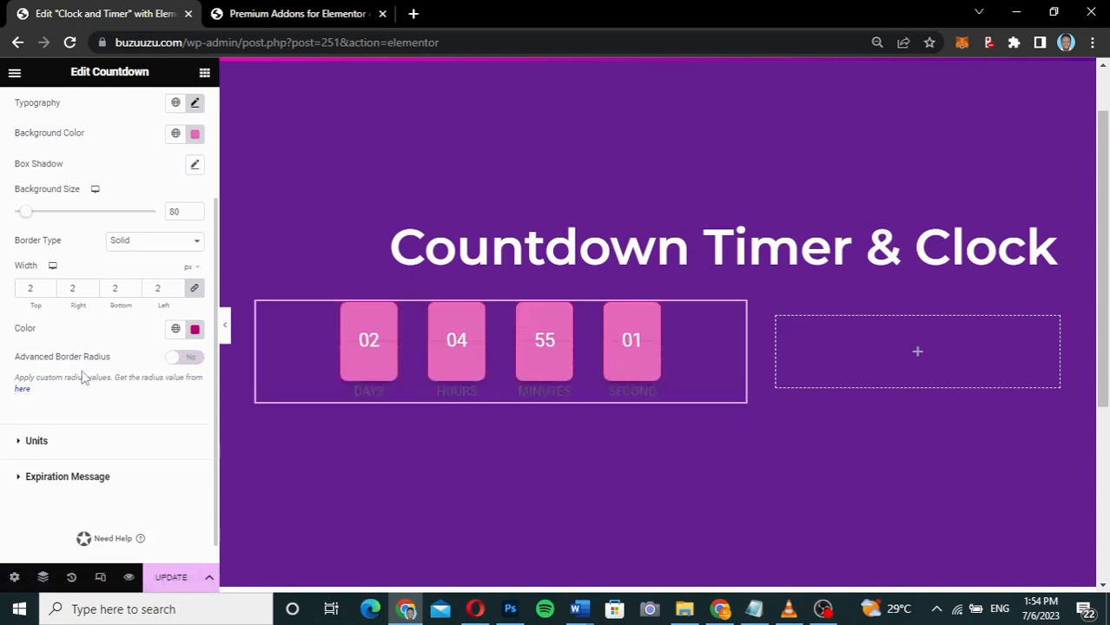
Set the countdown's unit labels to a light purple color and the spacing between the units to 50
click(95, 453)
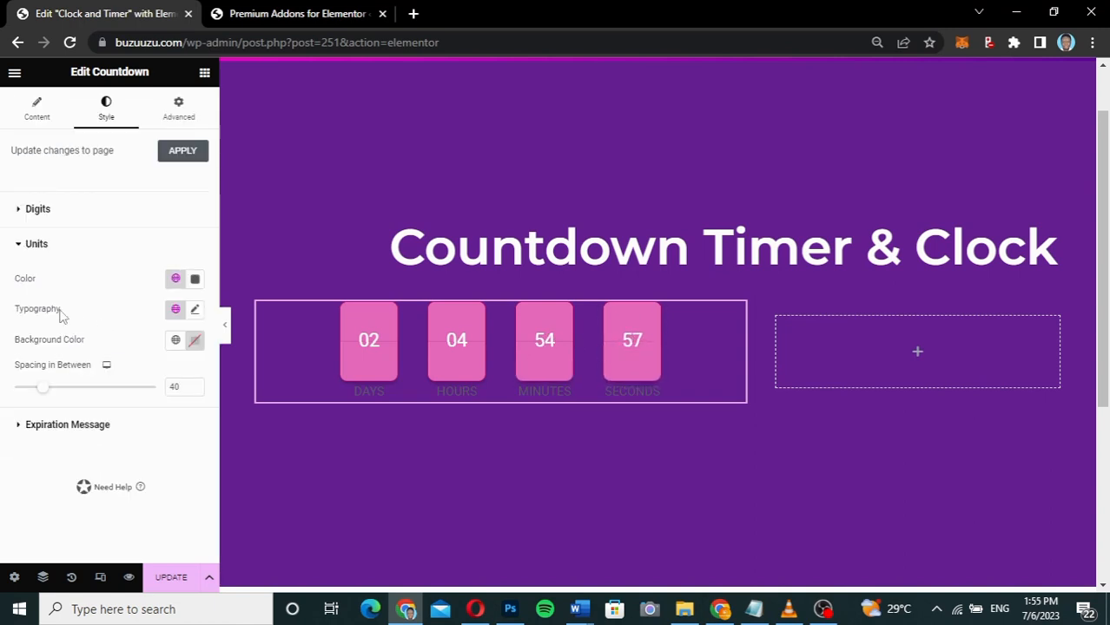
click(196, 279)
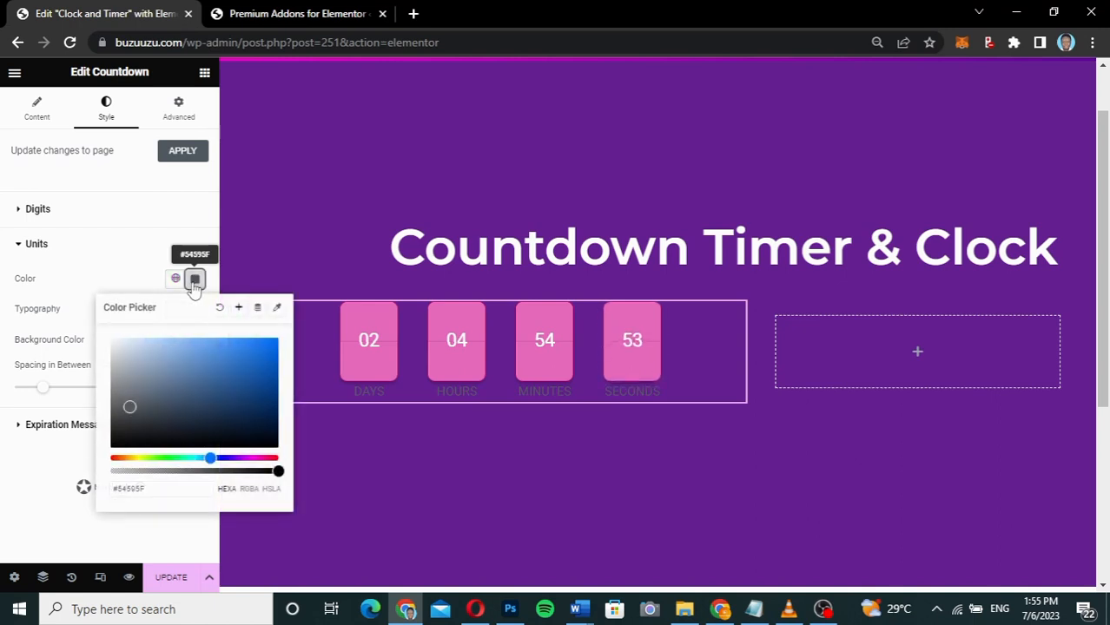
click(109, 341)
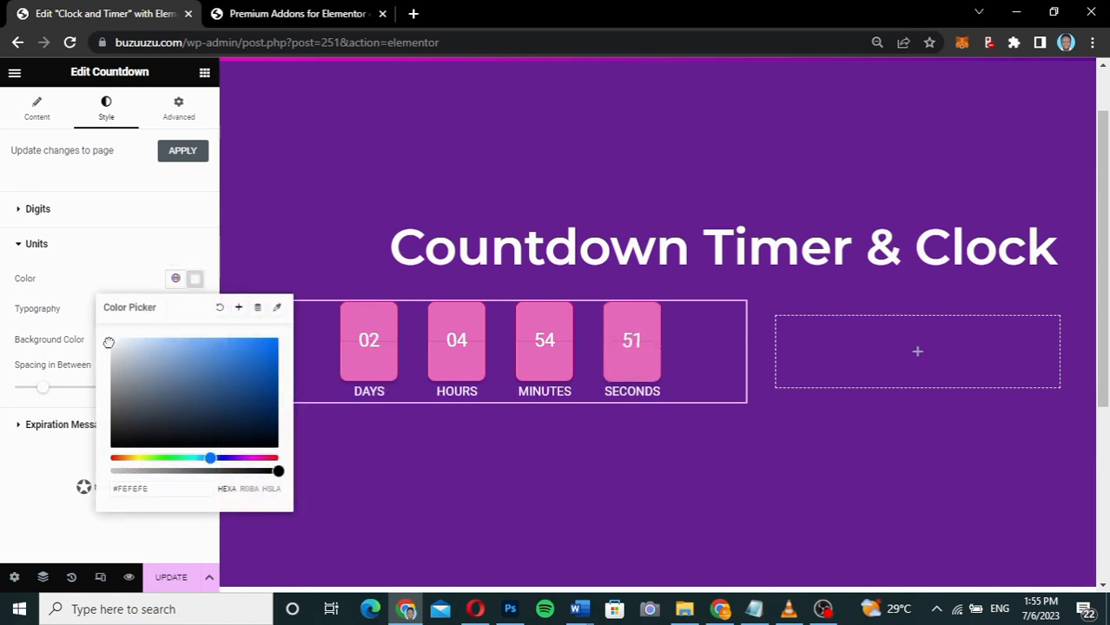
drag(108, 349, 106, 323)
drag(160, 489, 90, 482)
key(ctrl+v)
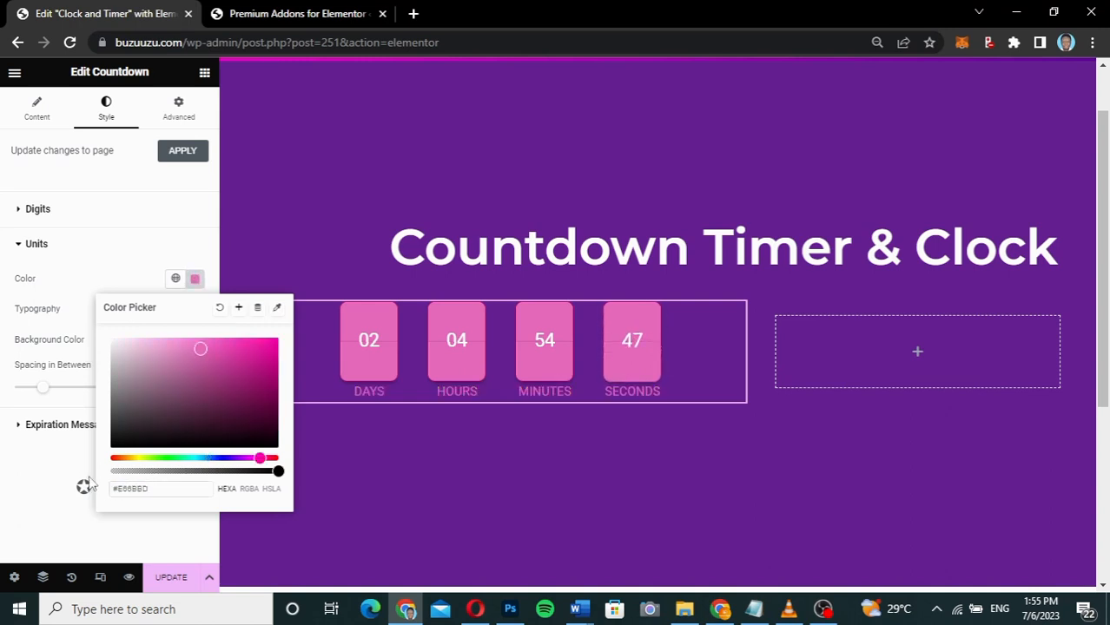
drag(202, 353, 206, 368)
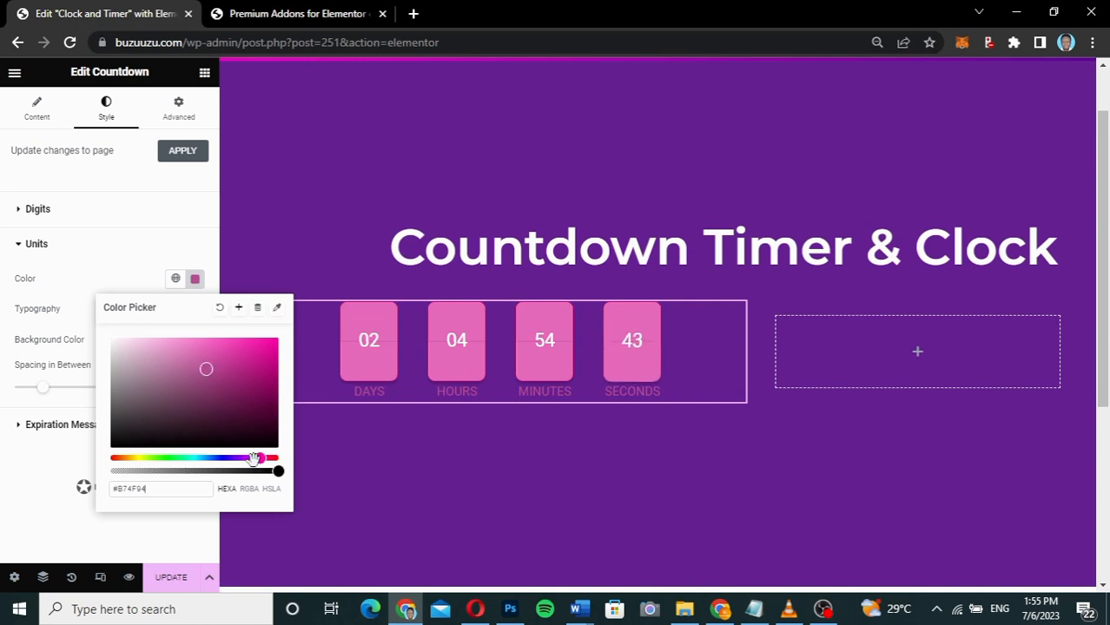
drag(250, 457, 244, 458)
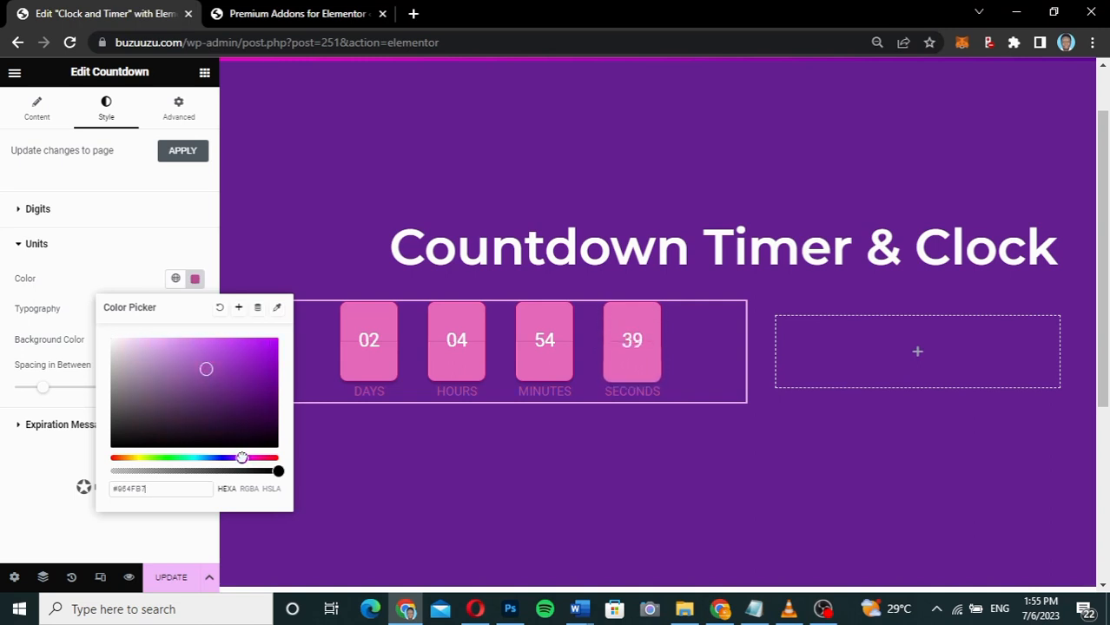
drag(207, 369, 193, 336)
click(126, 285)
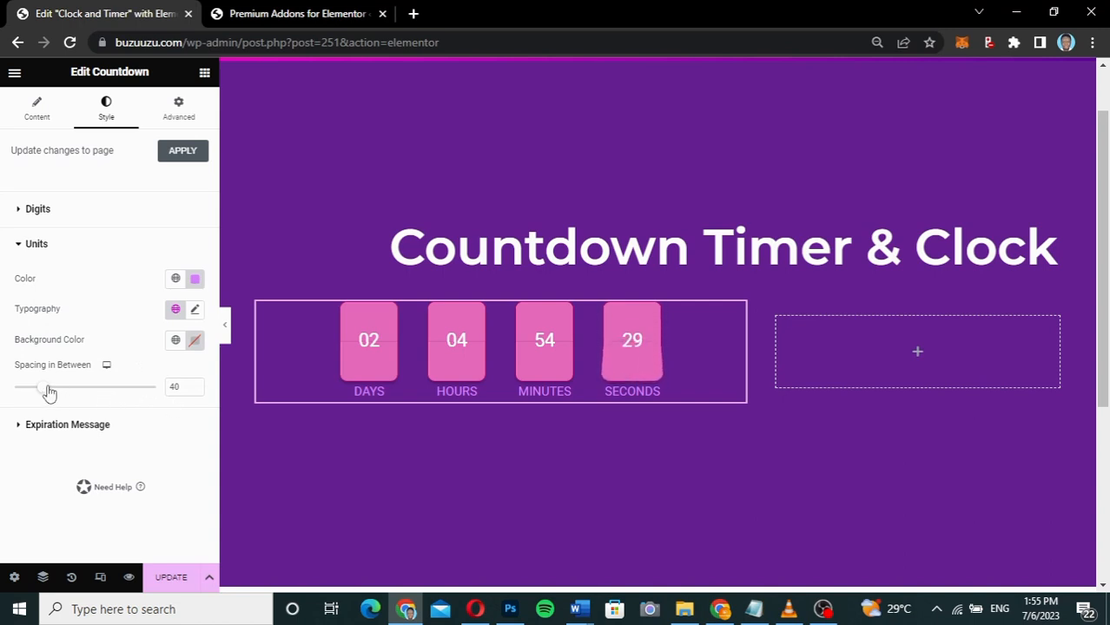
drag(51, 393, 55, 390)
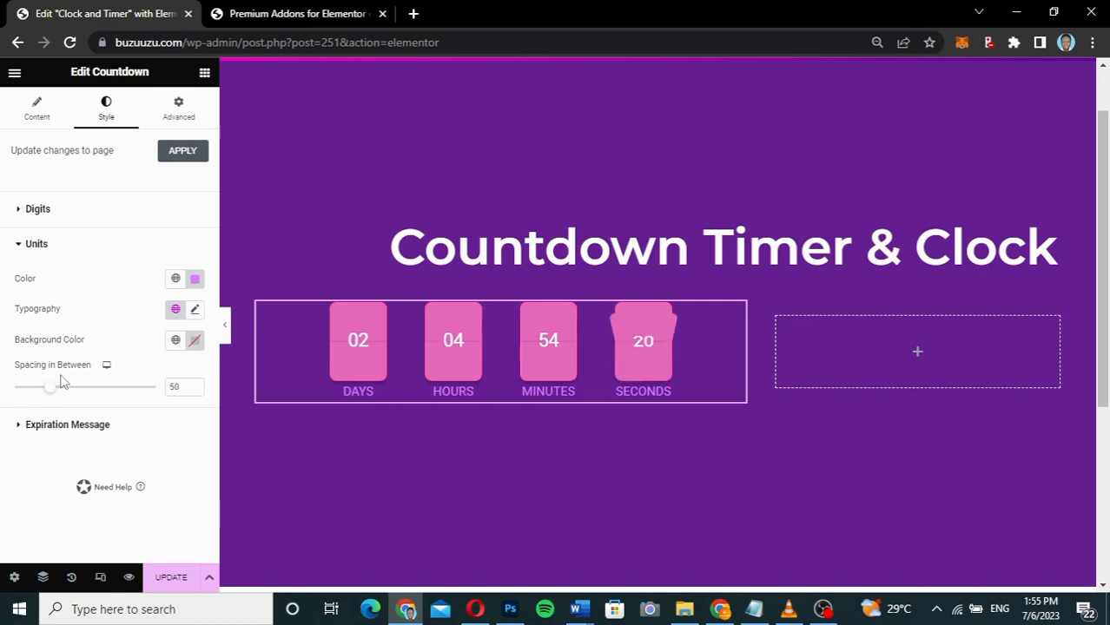
Try a near-white background color, #FFFDFD, behind the countdown's unit labels and reset it
click(194, 340)
click(112, 402)
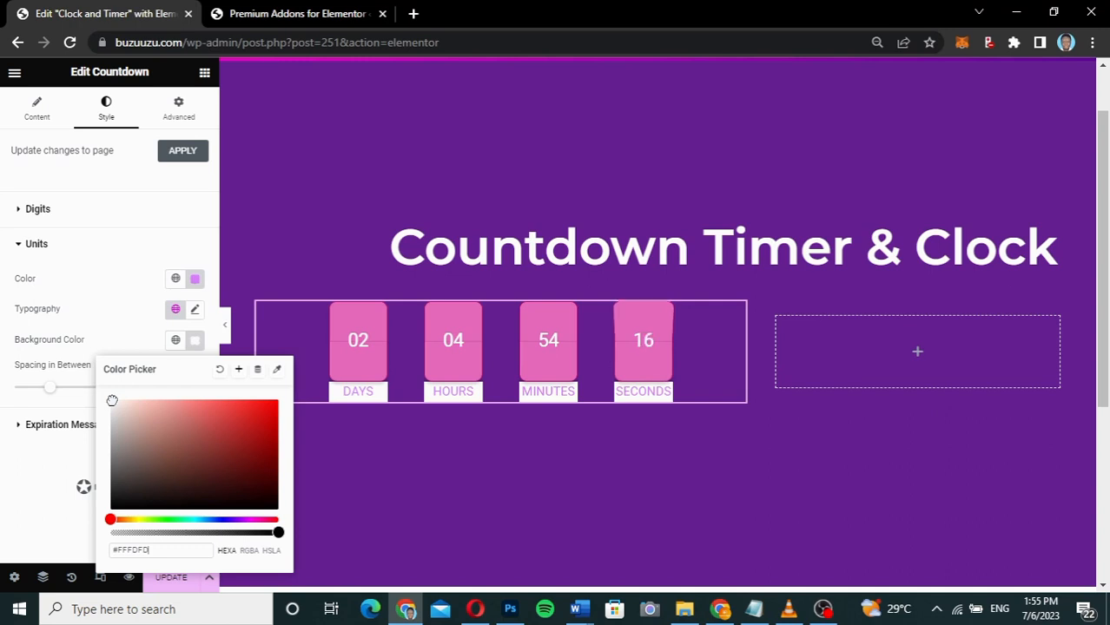
click(220, 370)
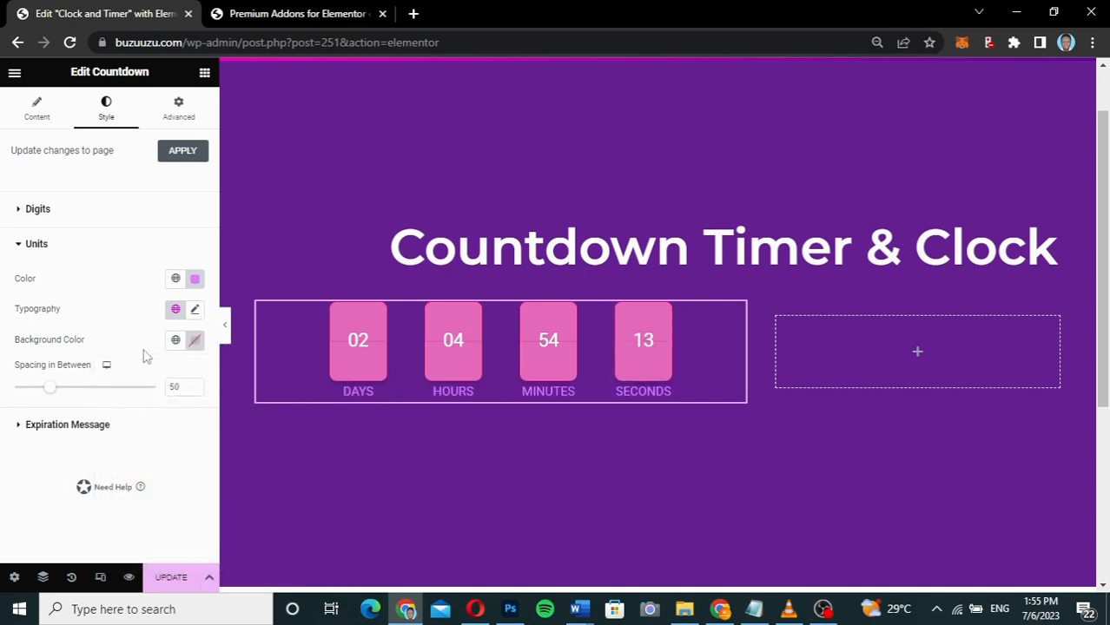
Set the expiration message's text color to white, #FFFFFF, and its background to a near-white color
click(128, 425)
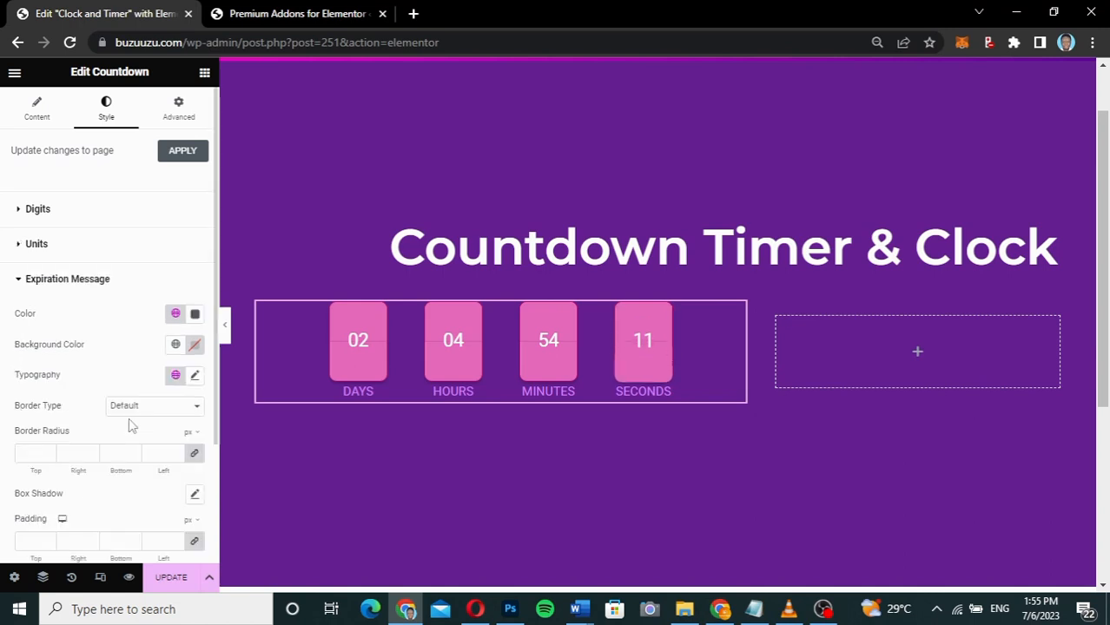
scroll(132, 350, down, 1)
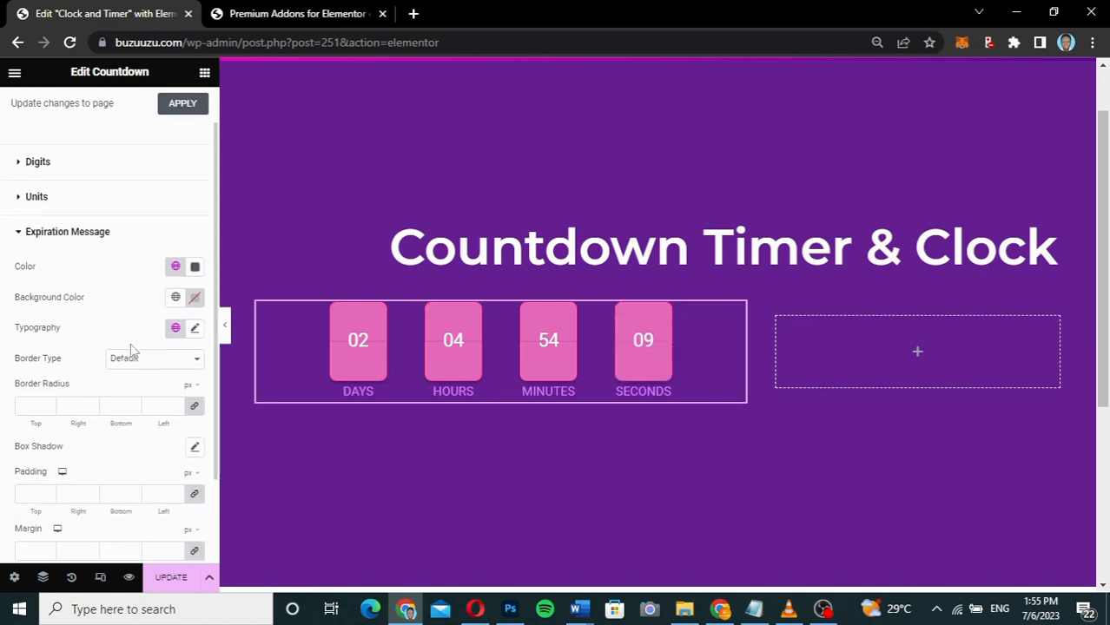
click(194, 268)
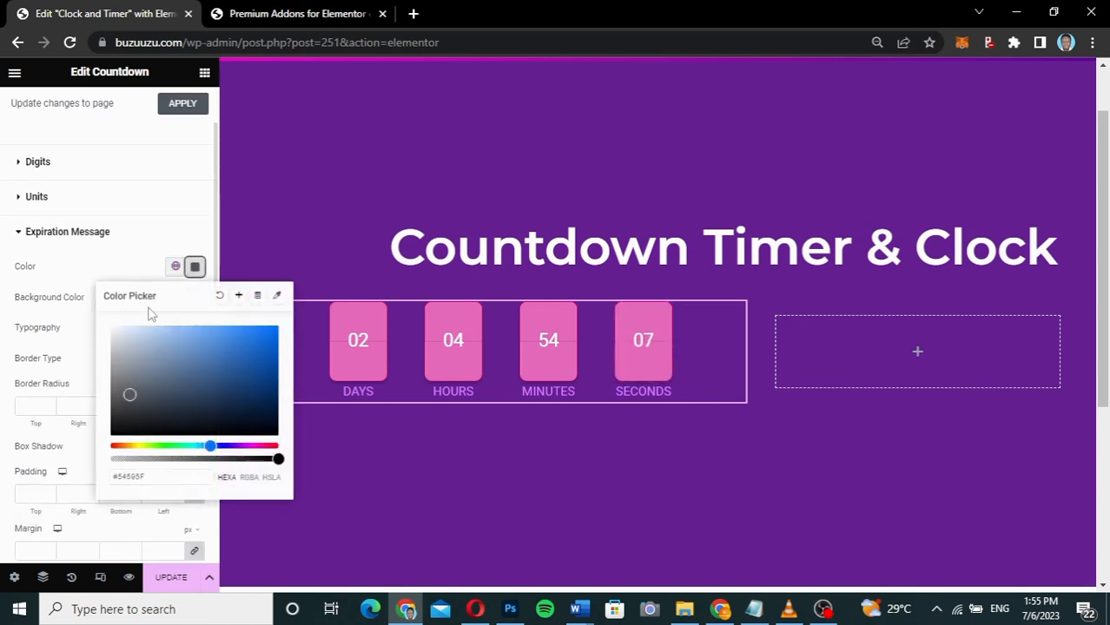
drag(121, 354, 104, 288)
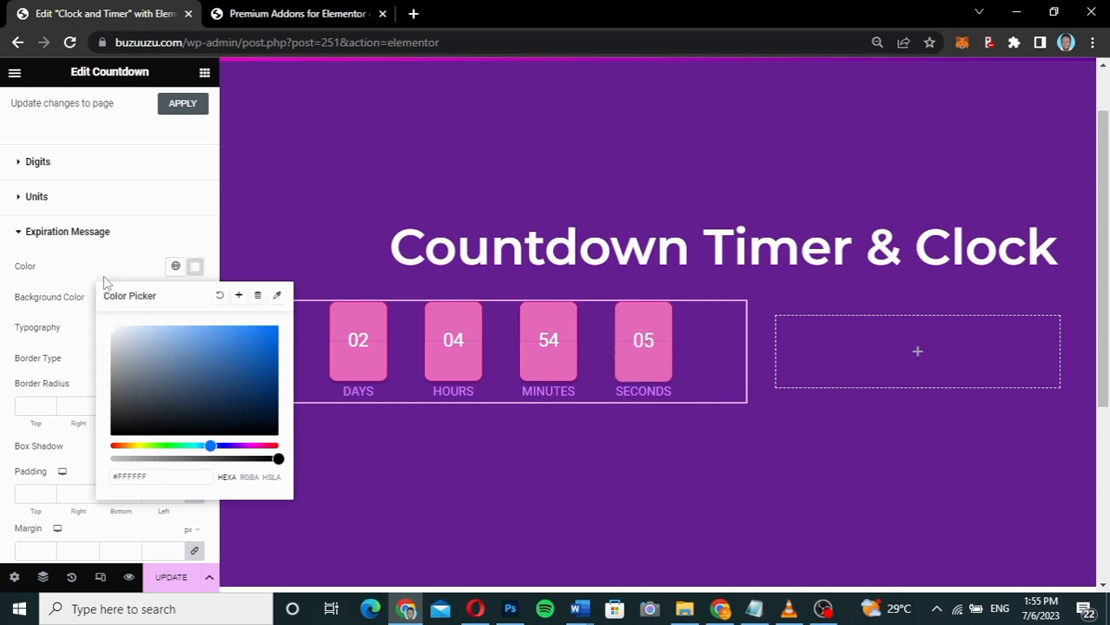
click(108, 236)
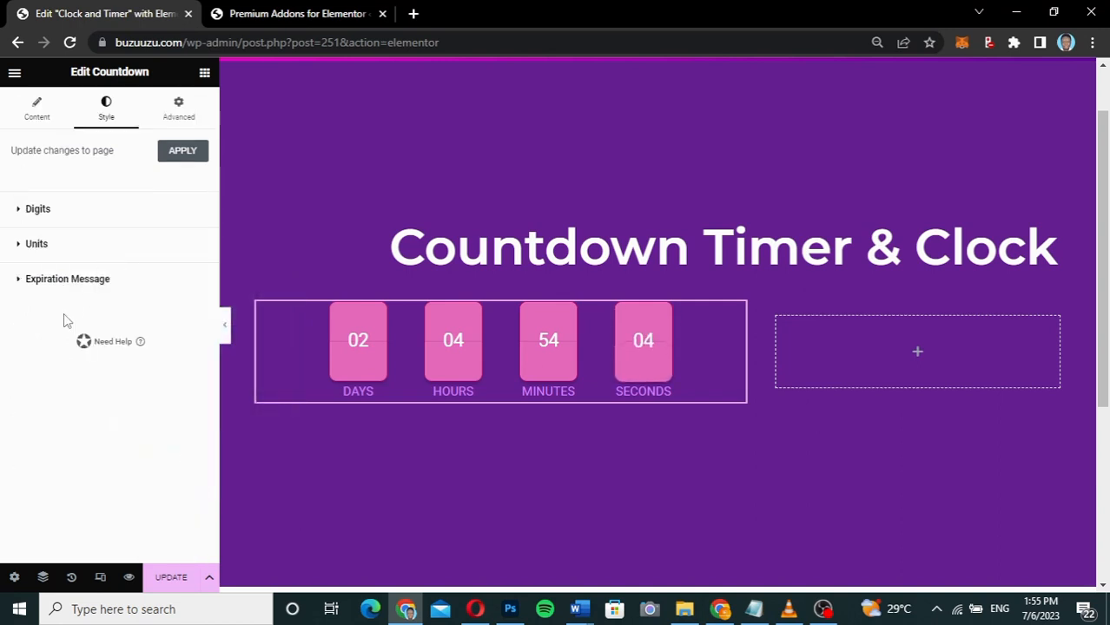
click(101, 279)
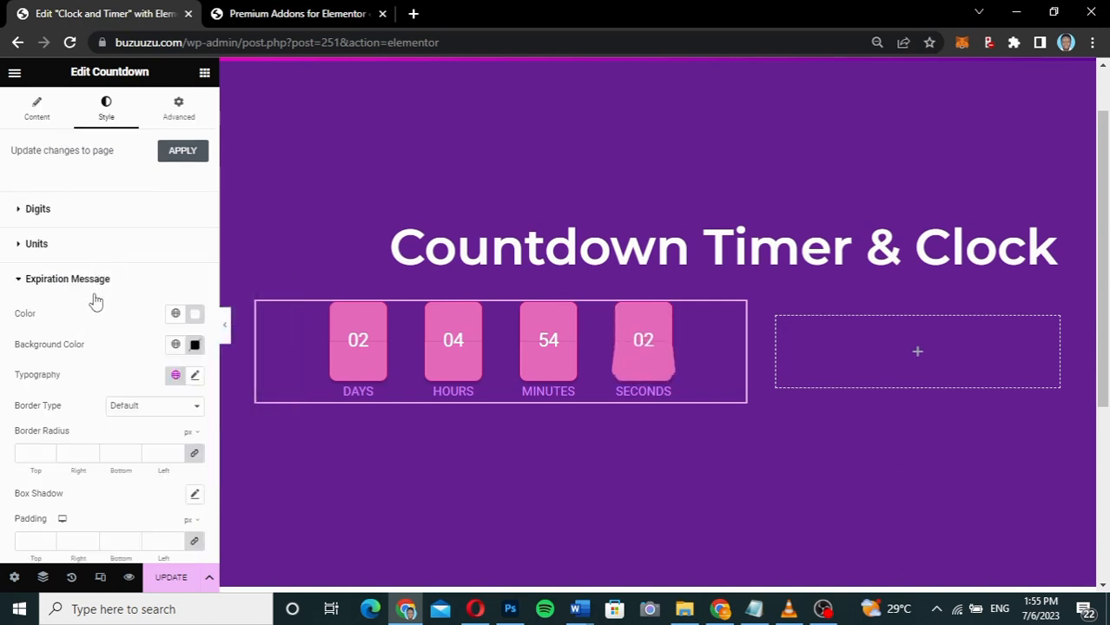
click(192, 345)
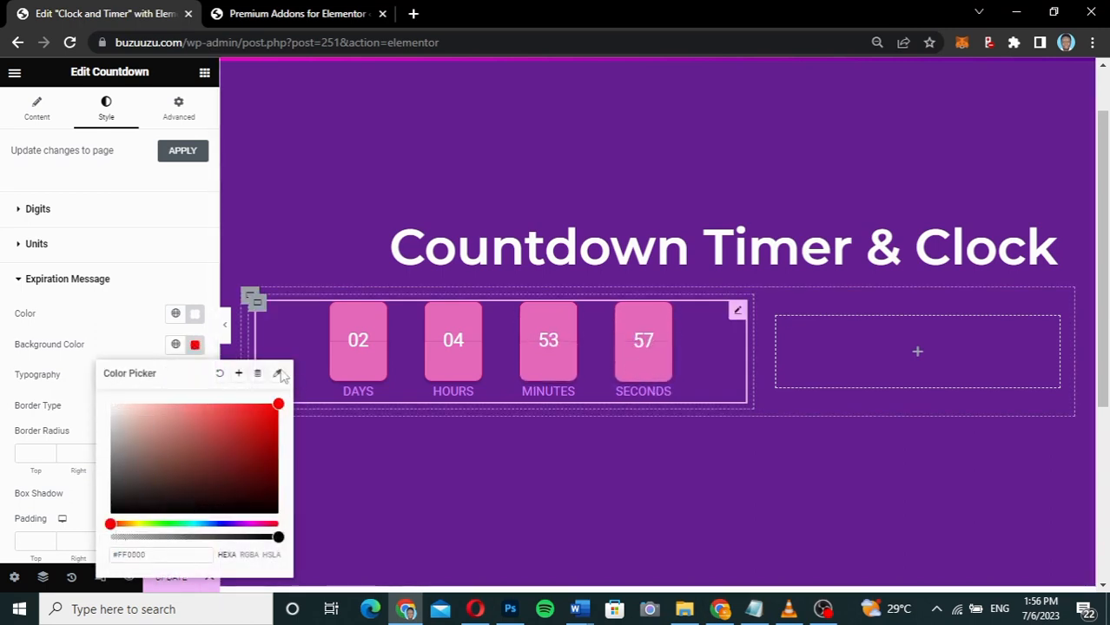
click(119, 348)
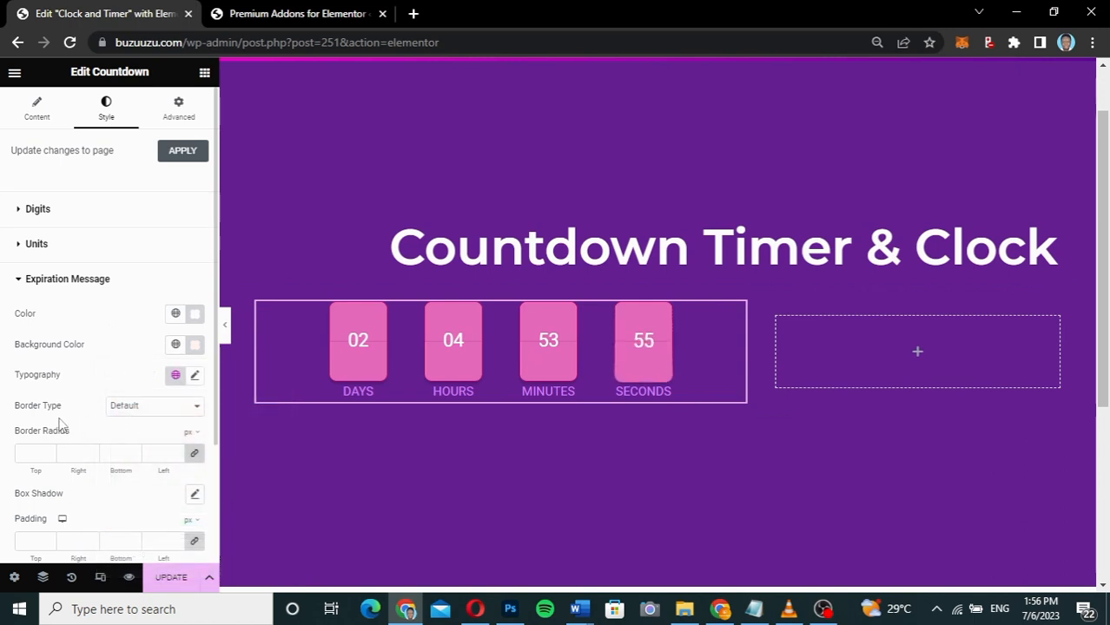
Give the expiration message a solid border of width 2 px in red, #FF0000
scroll(128, 423, down, 1)
scroll(128, 423, down, 2)
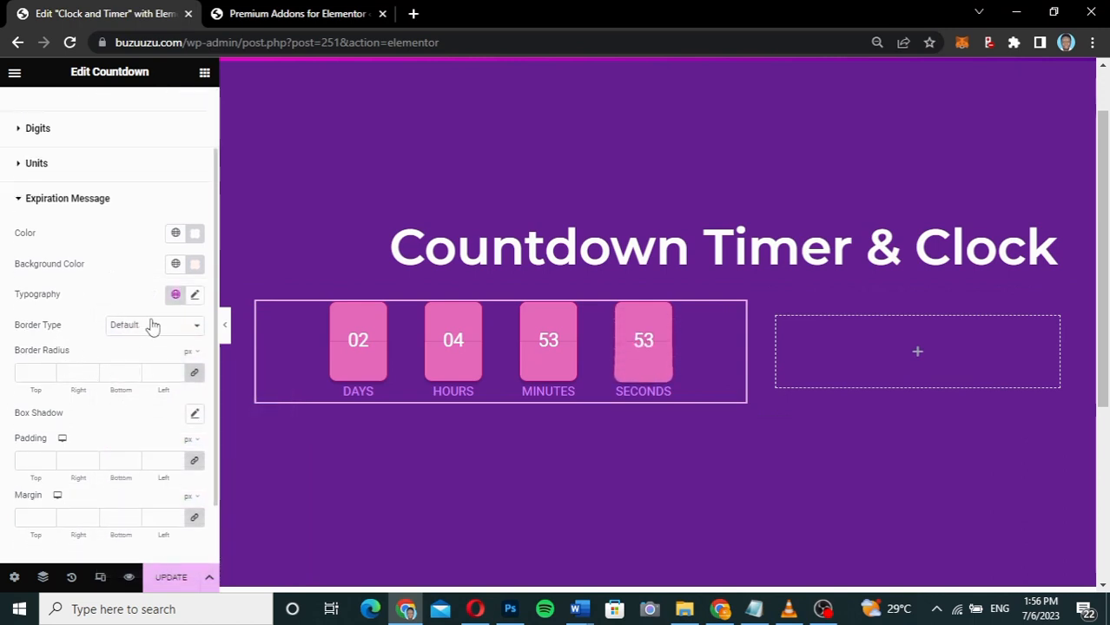
scroll(131, 383, down, 2)
scroll(132, 383, down, 1)
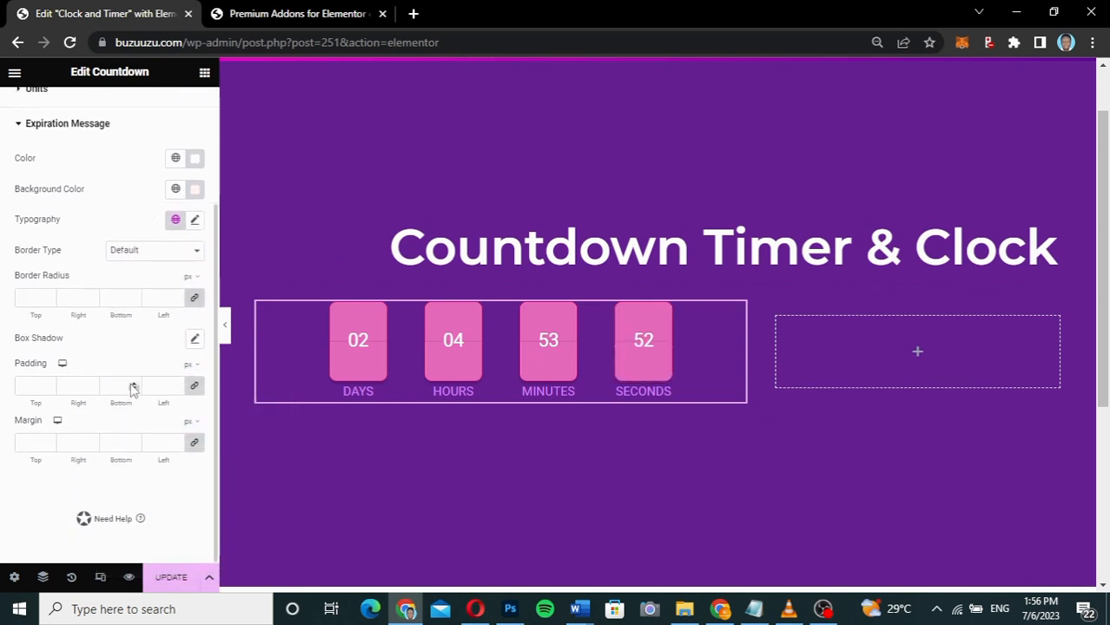
click(162, 253)
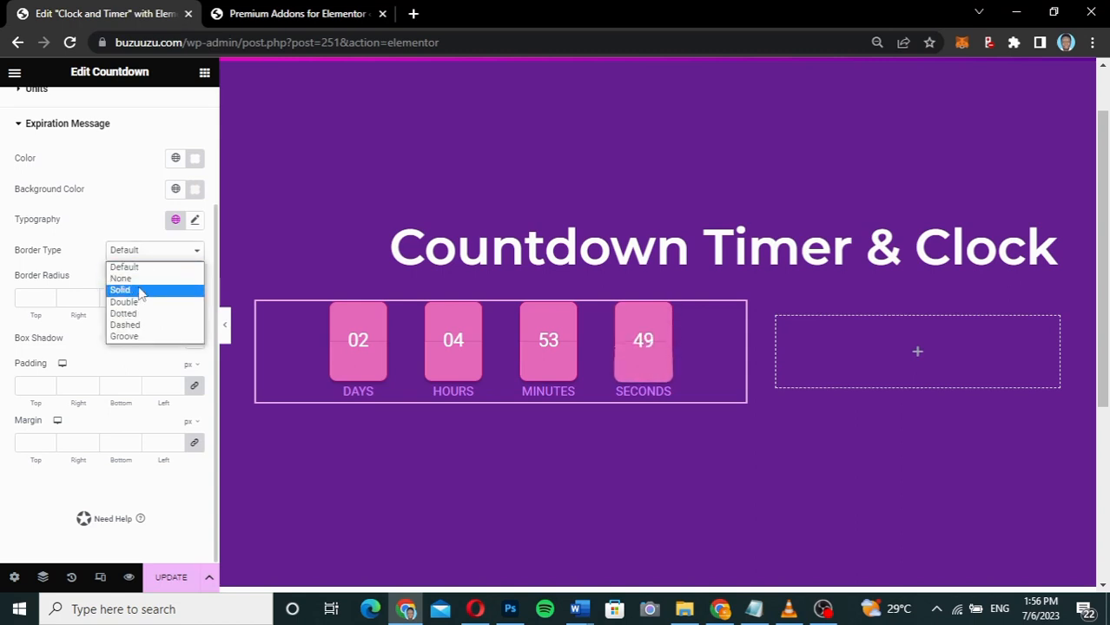
click(141, 290)
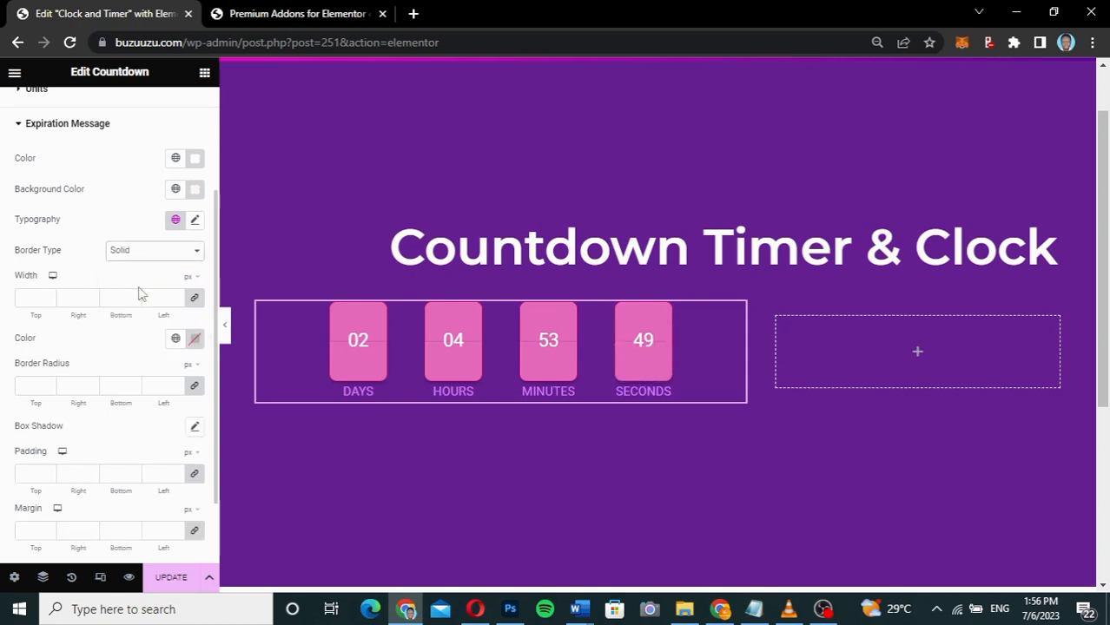
click(30, 296)
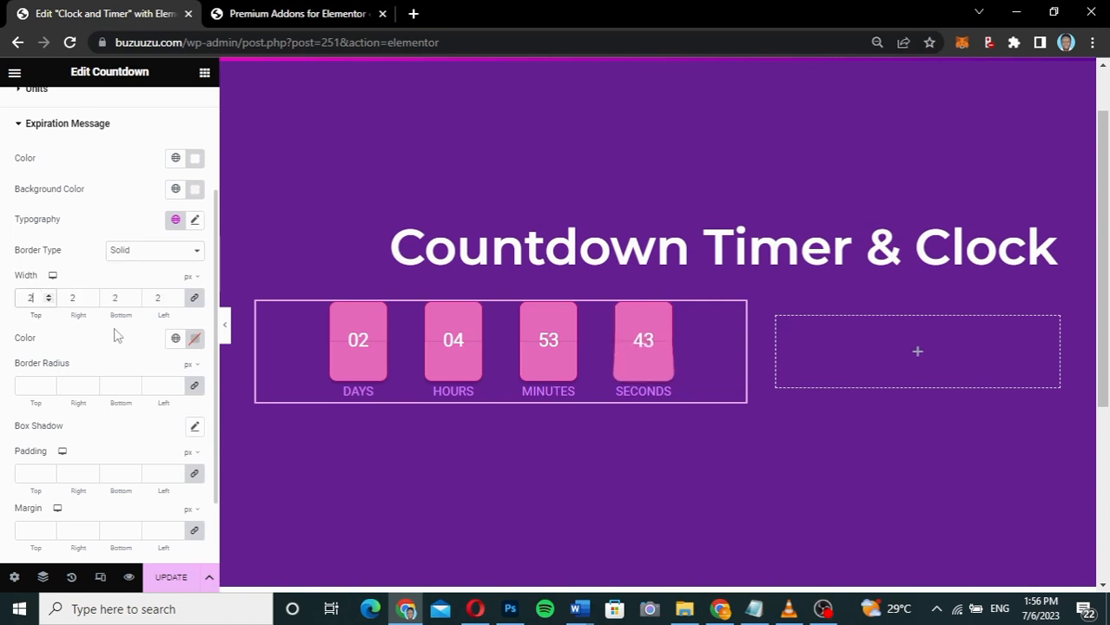
click(194, 339)
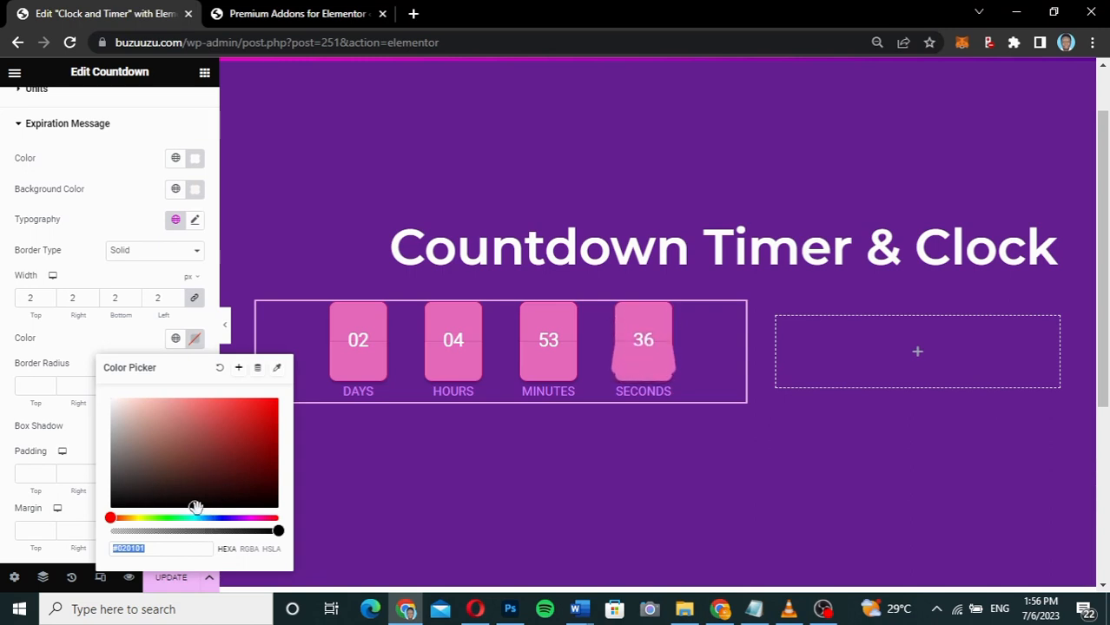
drag(256, 439, 280, 390)
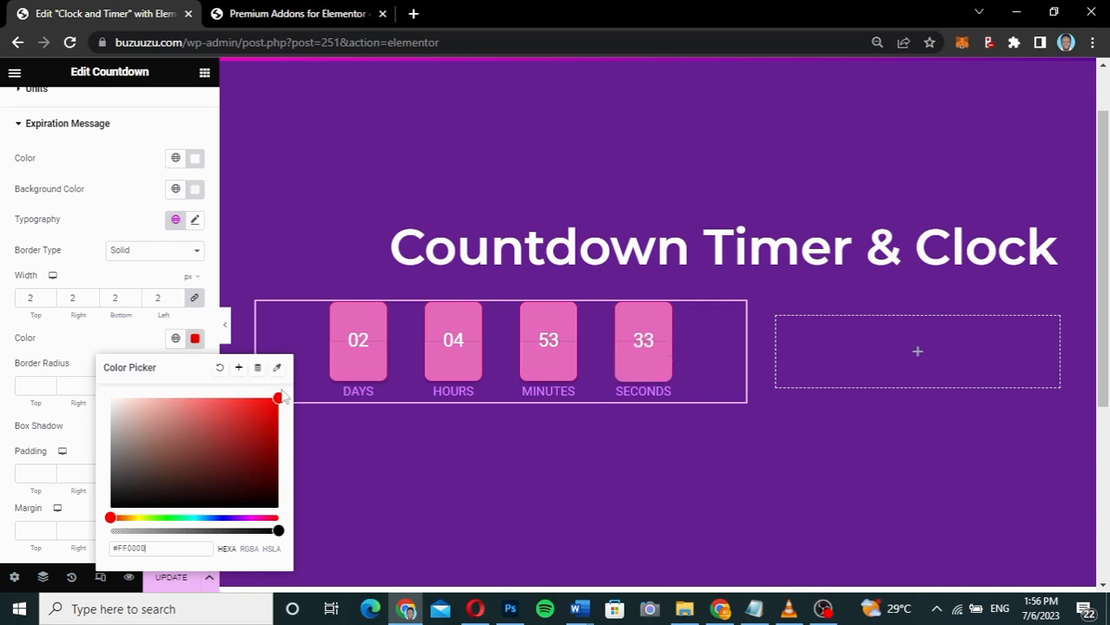
click(107, 340)
Set the expiration message's border radius to 50 px on all corners and save the page update
click(33, 385)
text(50)
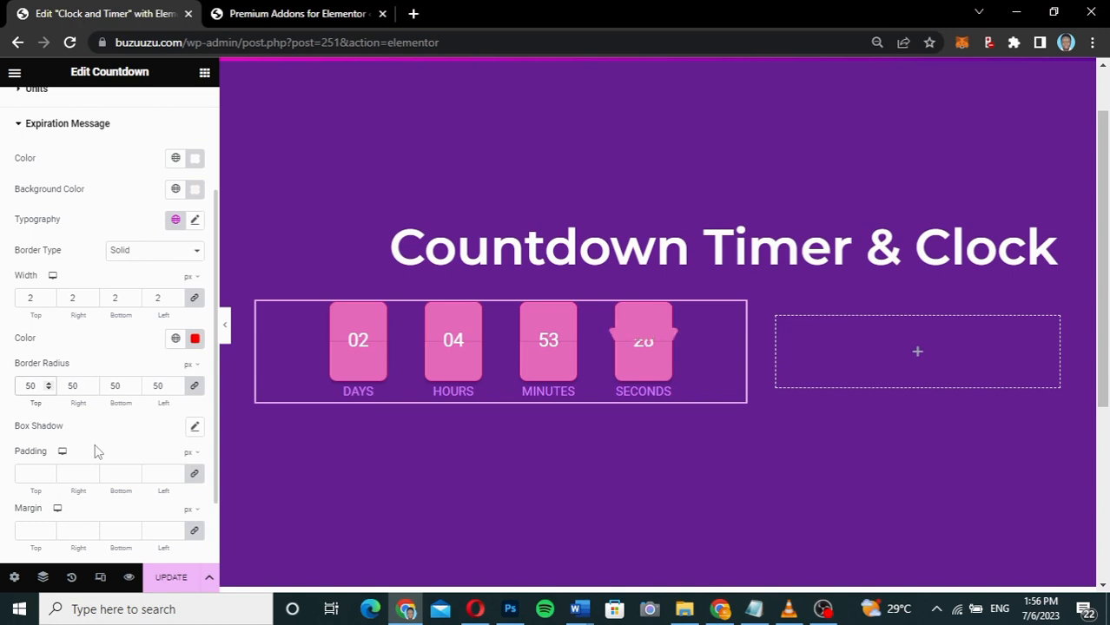
scroll(94, 452, down, 1)
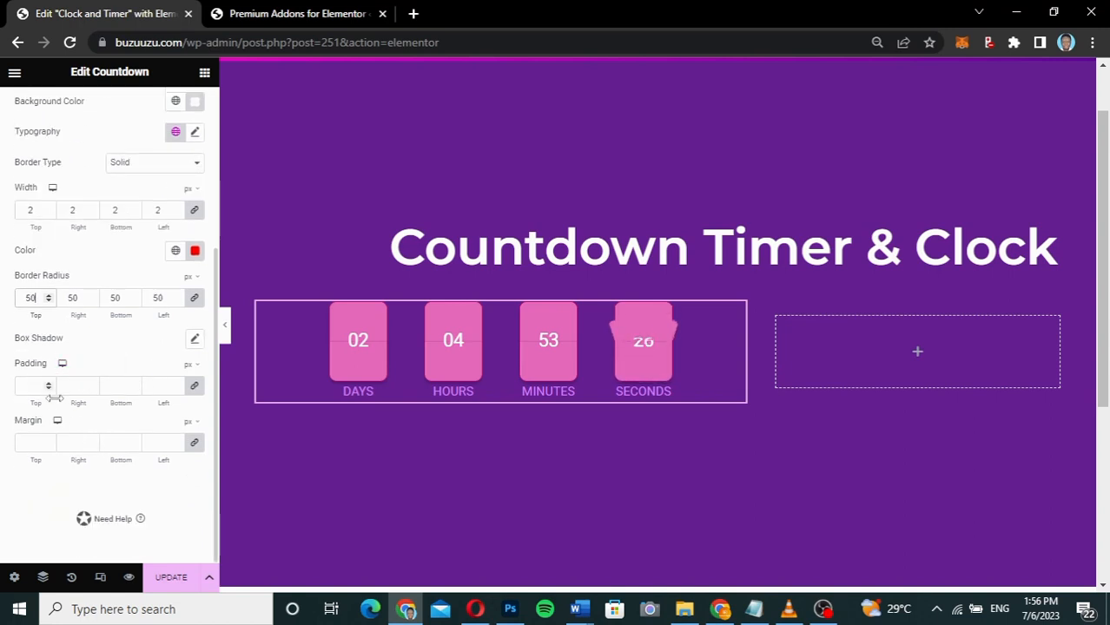
scroll(108, 339, up, 2)
scroll(108, 339, up, 1)
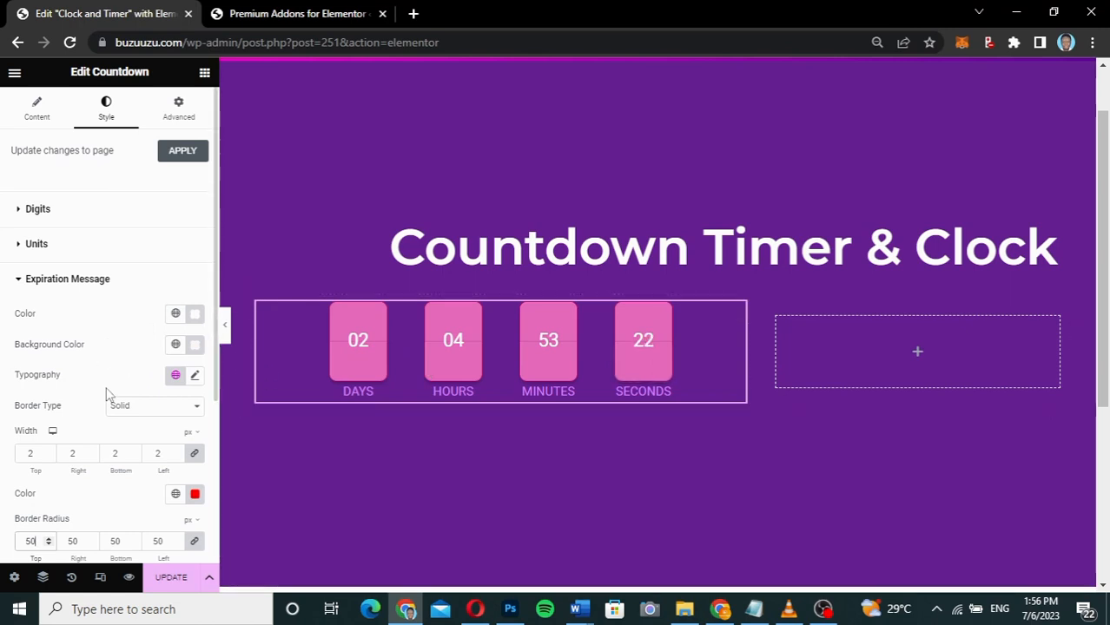
click(157, 582)
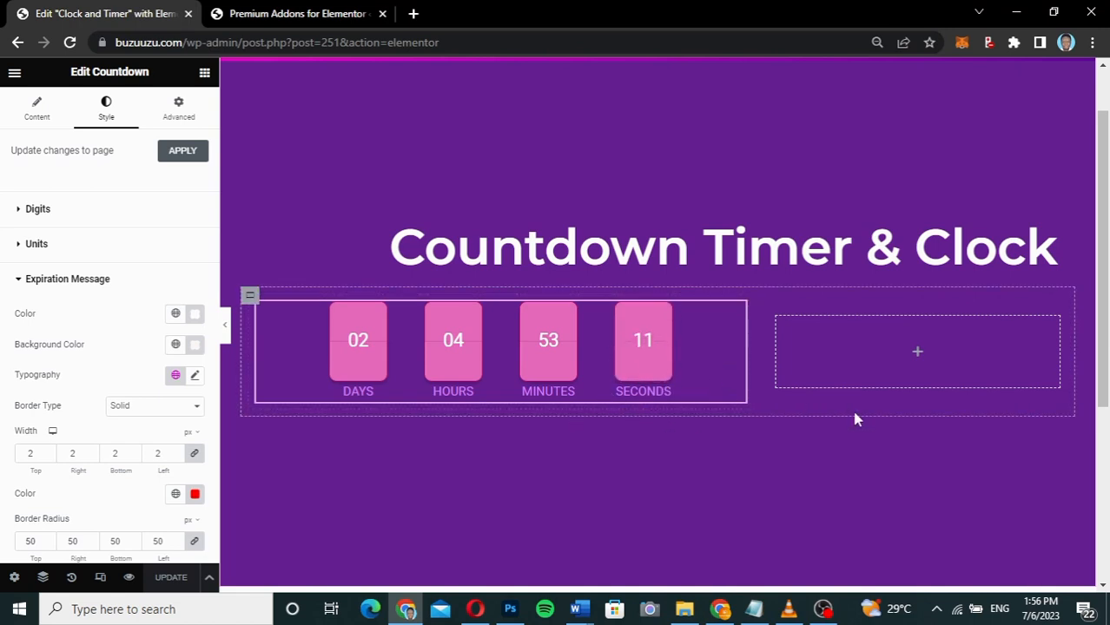
Search the widgets for "clock" and add the World Clock widget to the empty container beside the countdown
click(919, 356)
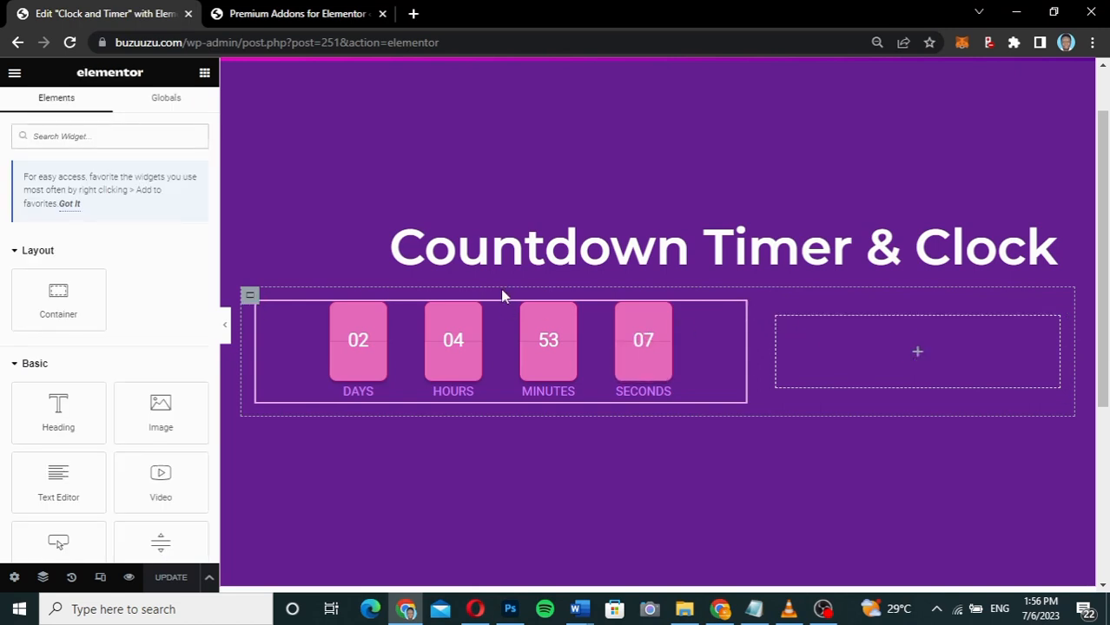
click(167, 141)
text(clock)
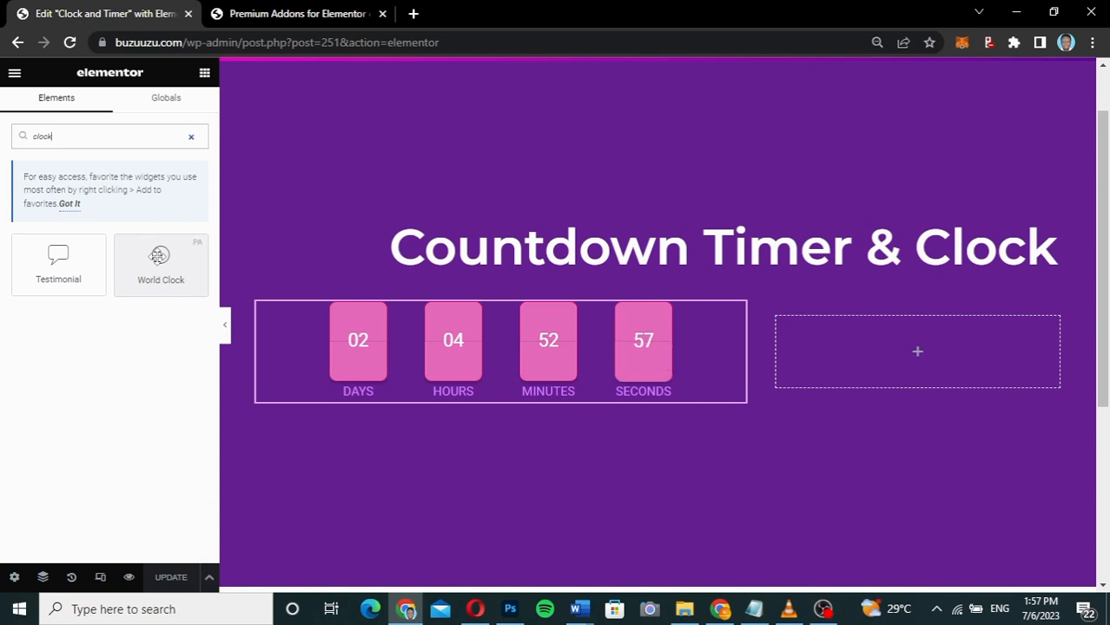
drag(158, 256, 916, 350)
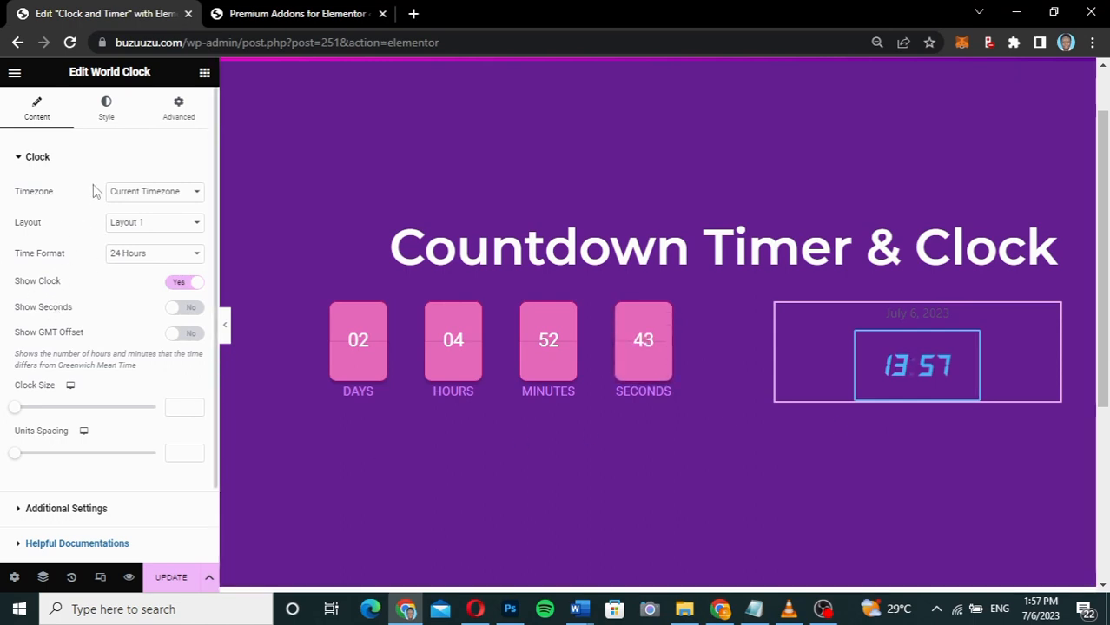
Check the World Clock's timezone options, try the digital Layout 2, and switch back to Layout 1
click(162, 199)
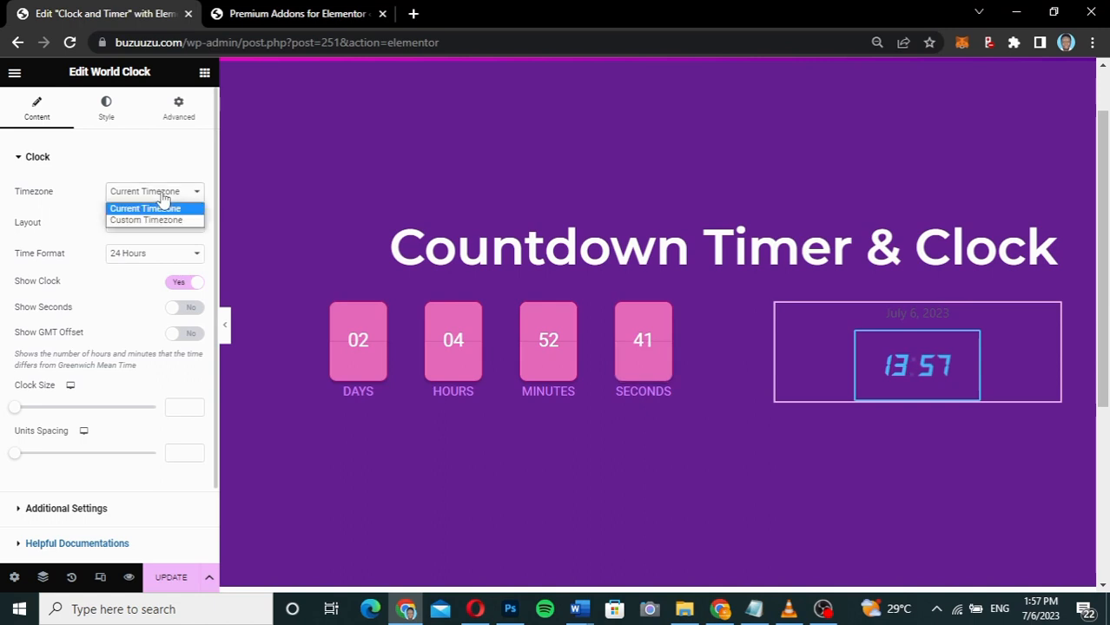
click(85, 191)
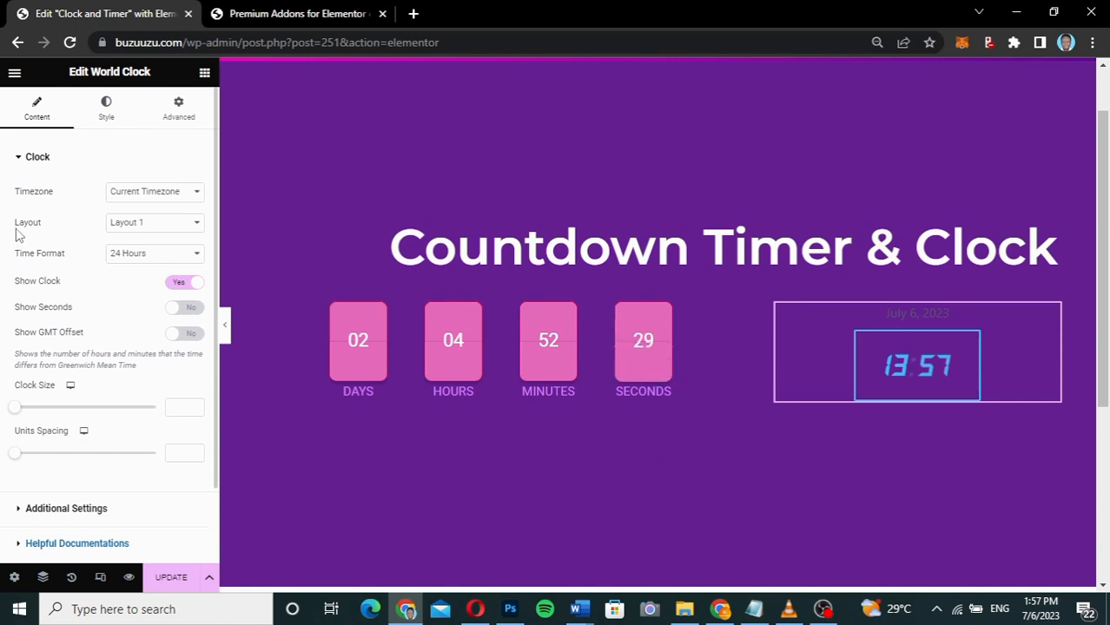
click(142, 223)
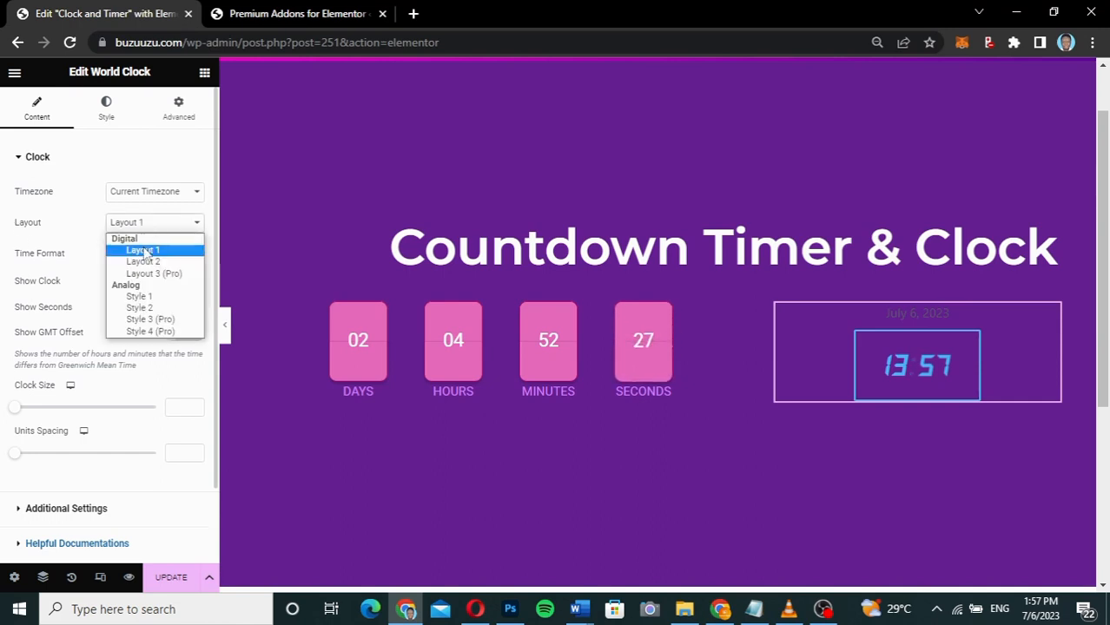
click(144, 261)
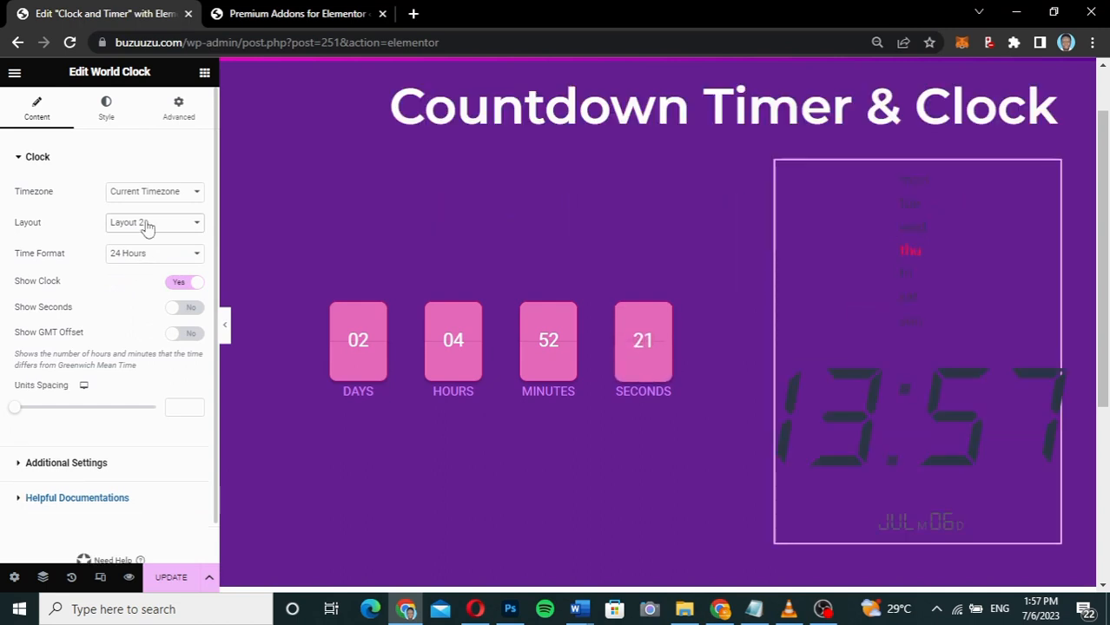
click(148, 224)
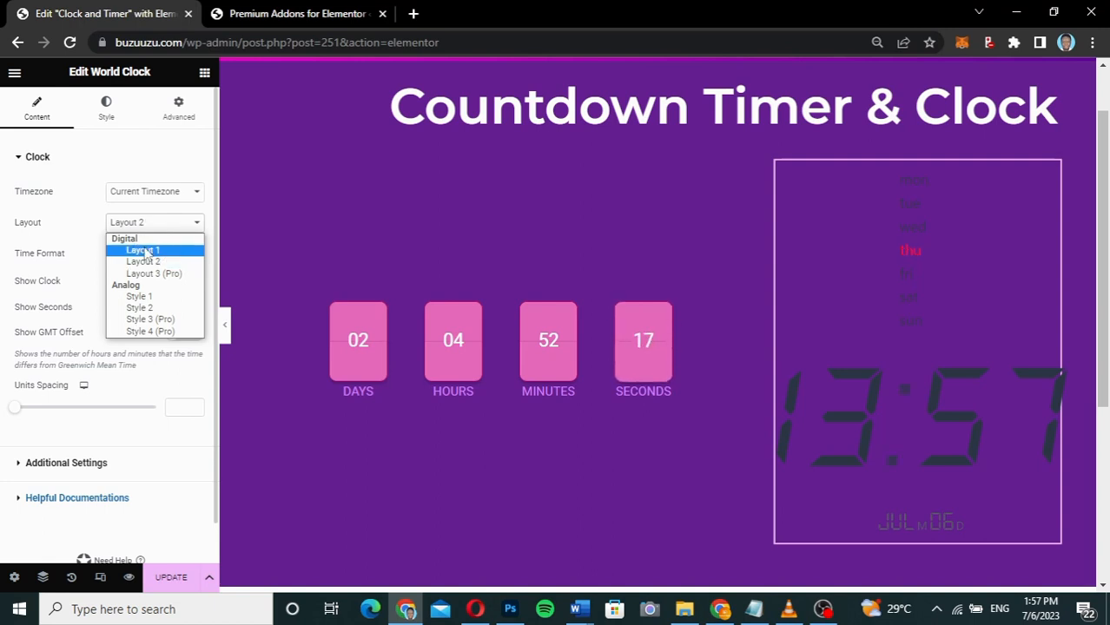
click(145, 251)
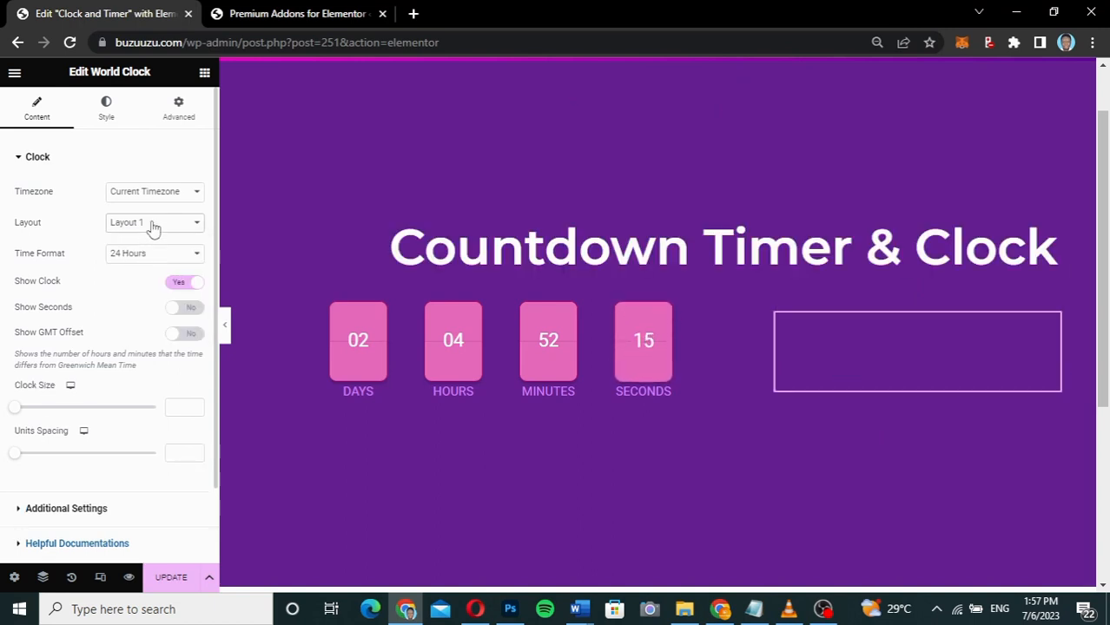
Set the World Clock layout to analog Style 1 and its clock hands style to Style 2
click(153, 224)
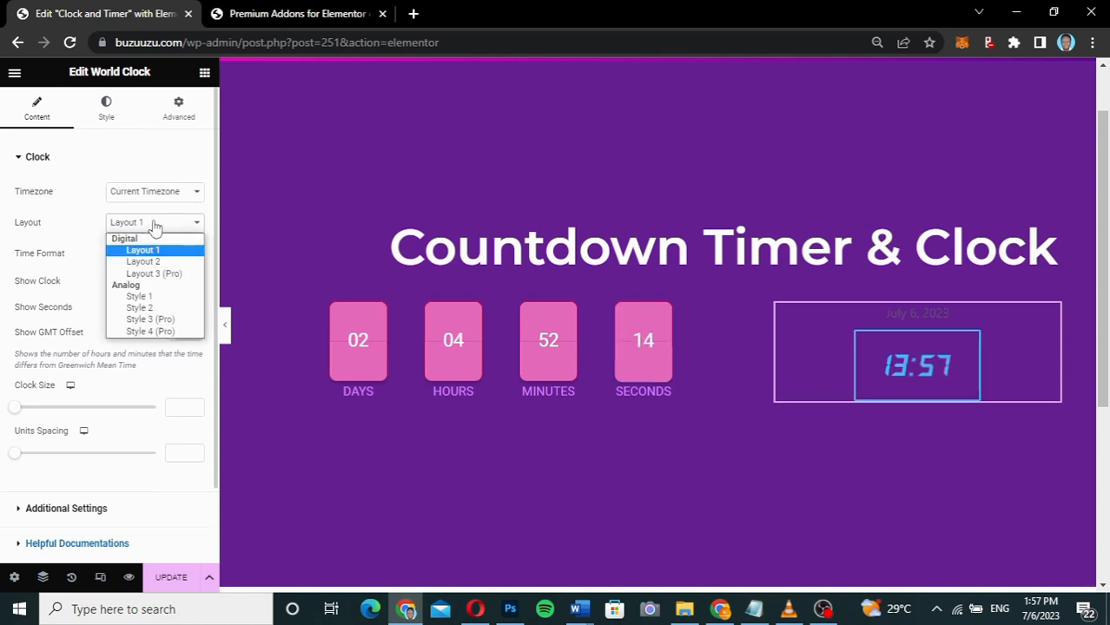
click(140, 297)
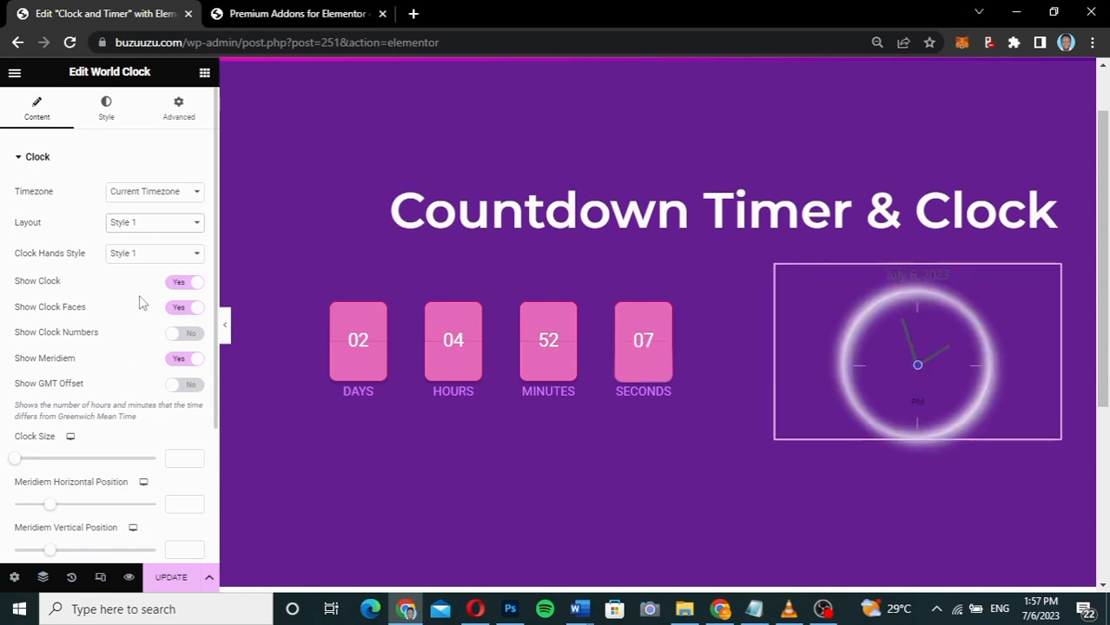
click(146, 257)
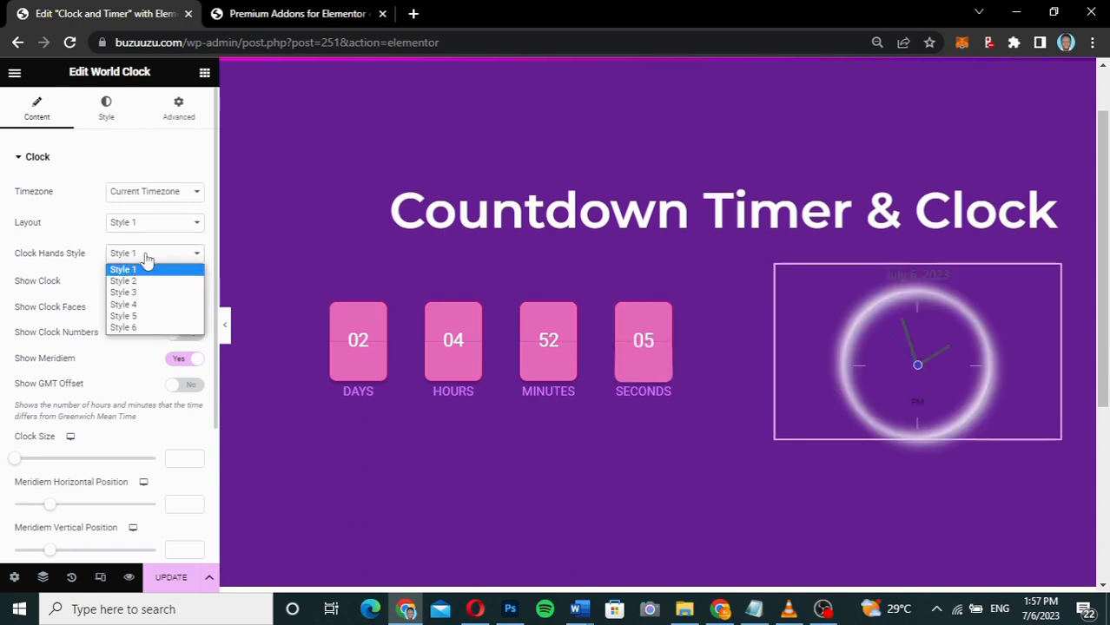
click(137, 289)
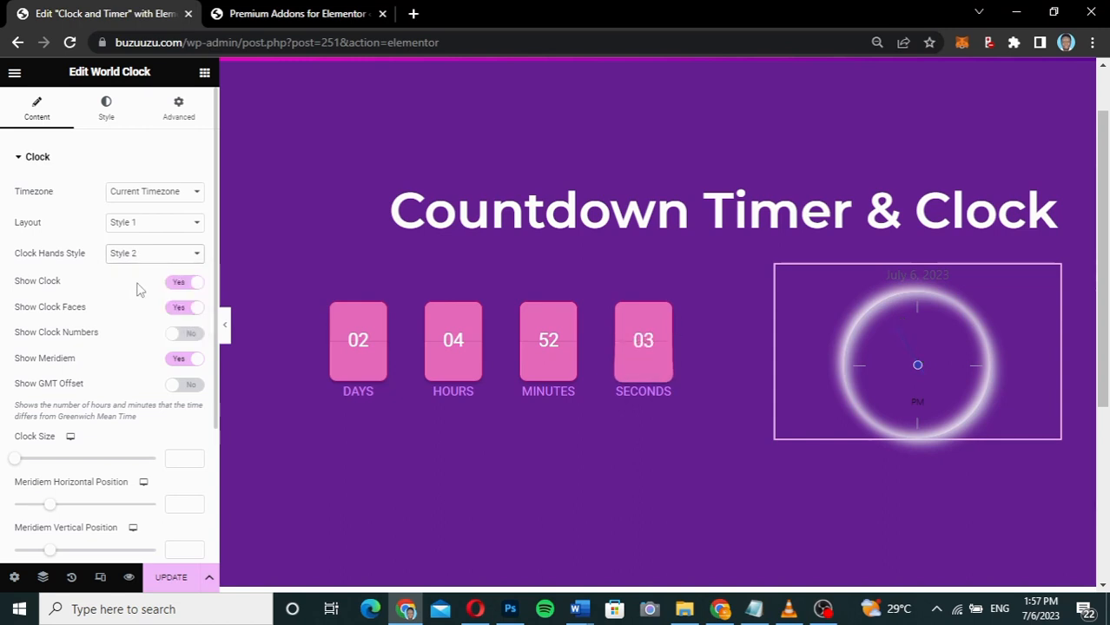
Try clock hands Style 3 and Style 4 on the World Clock, and return to Style 2
click(146, 252)
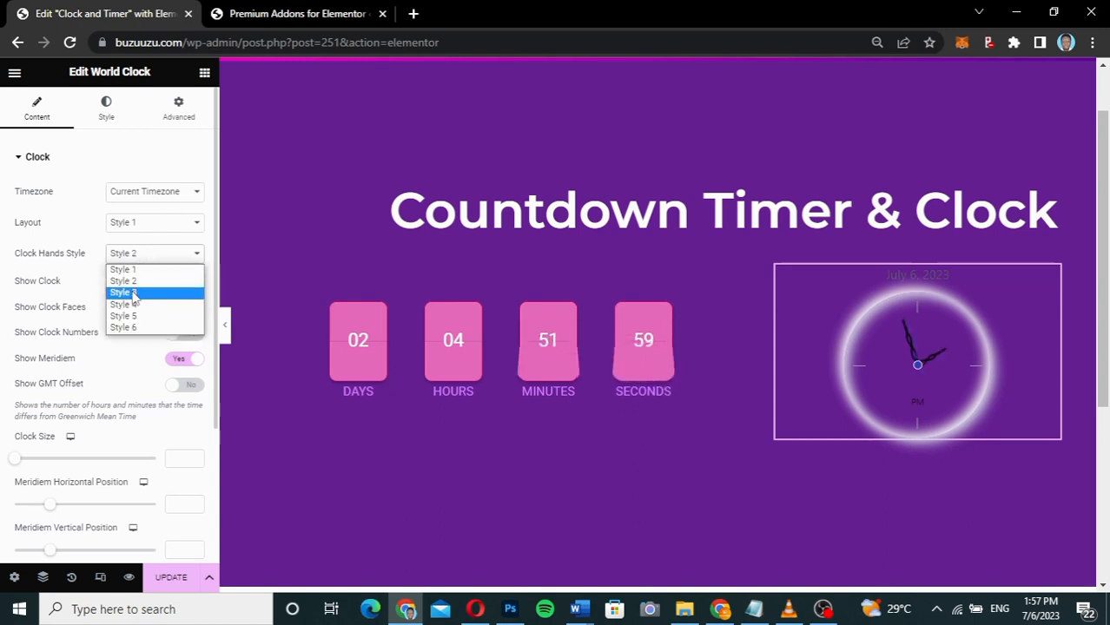
click(130, 296)
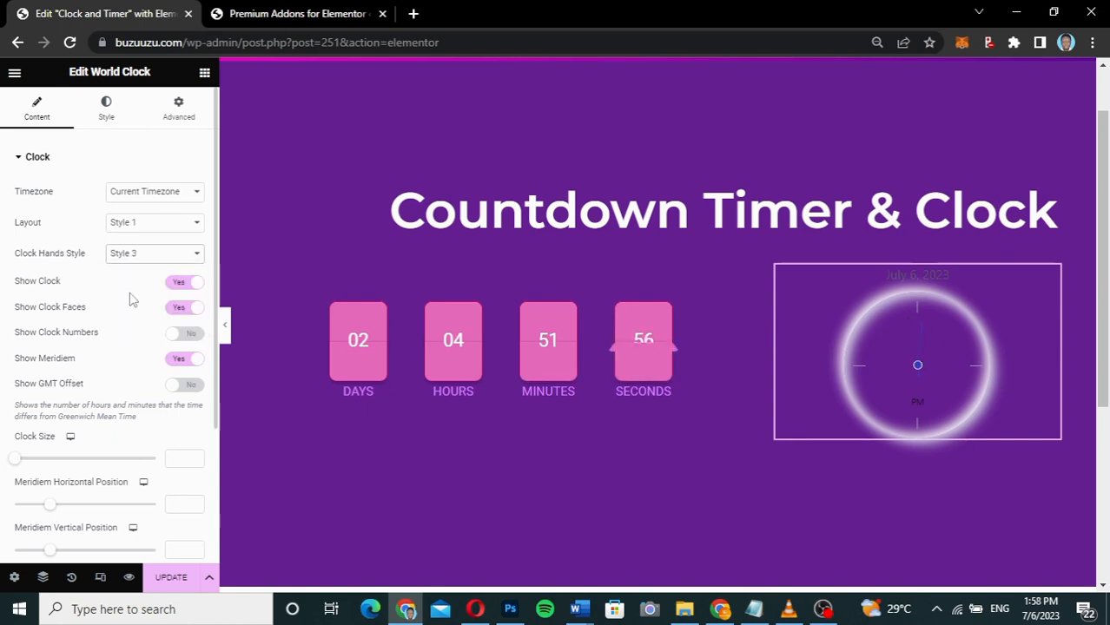
click(141, 254)
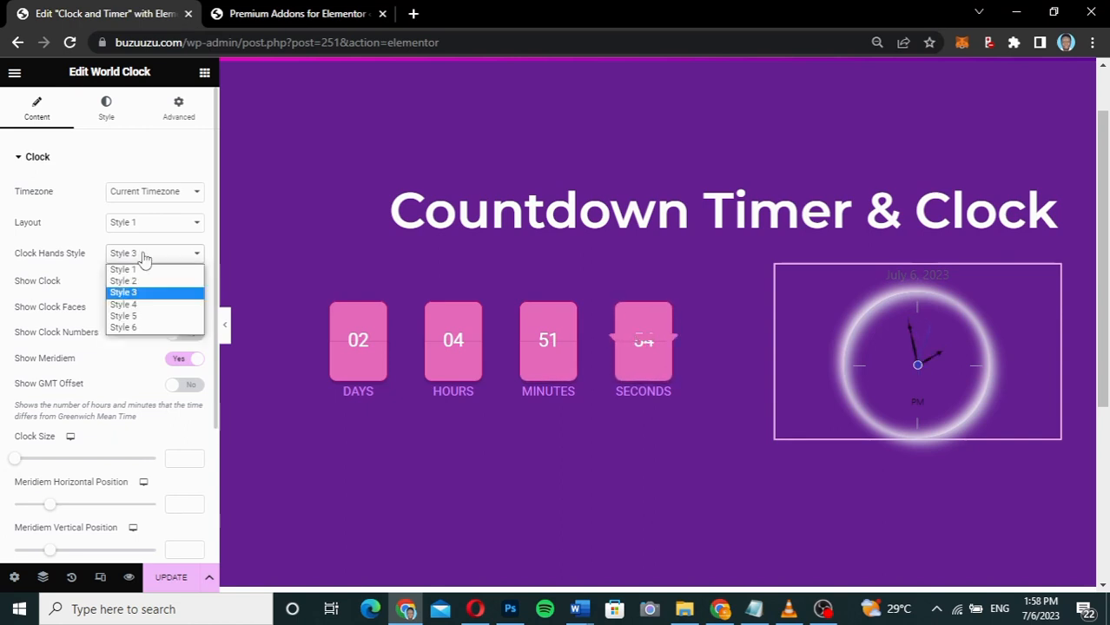
click(131, 310)
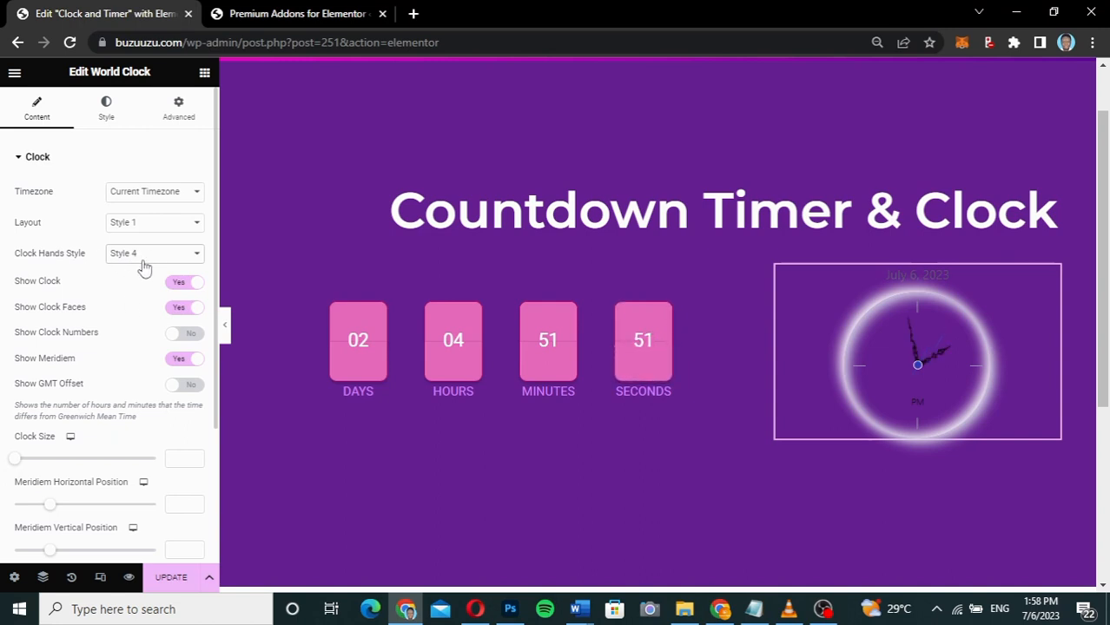
click(147, 257)
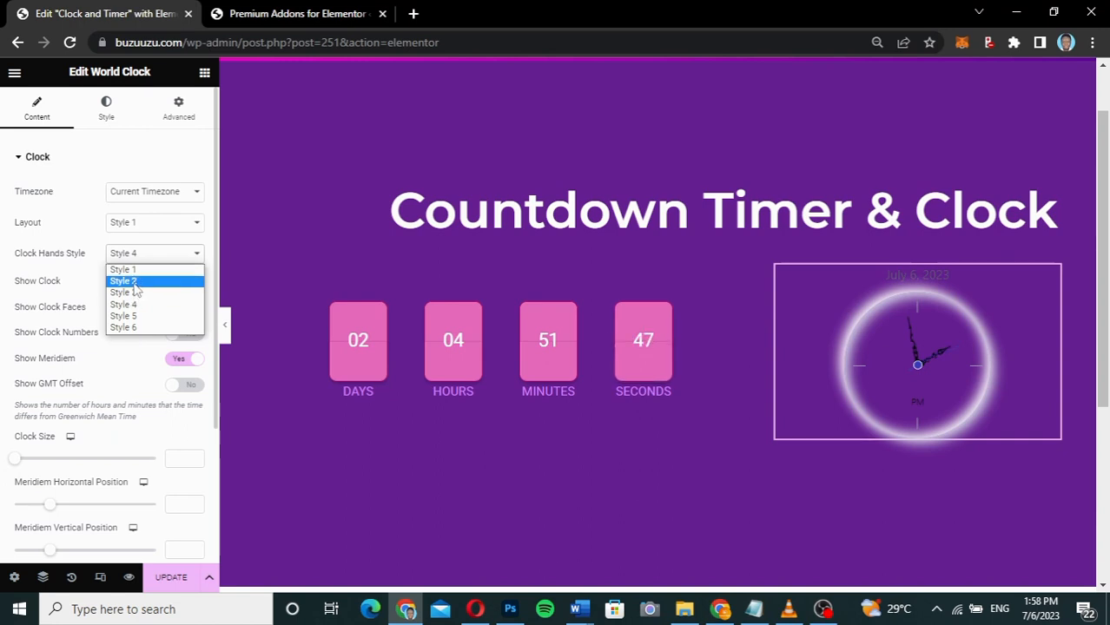
click(130, 282)
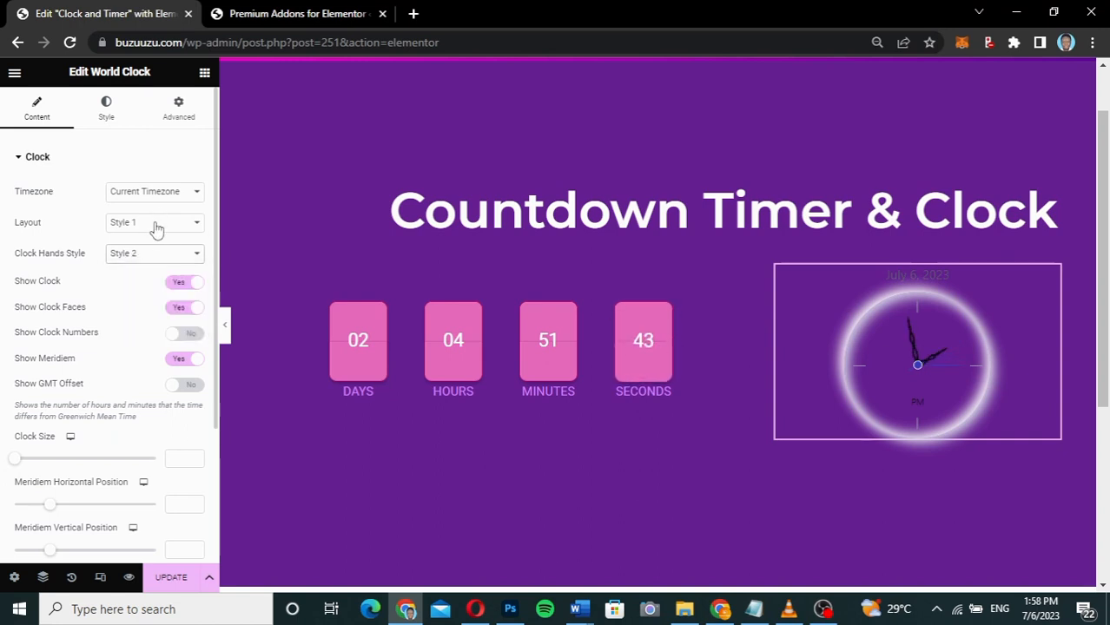
Change the World Clock layout to analog Style 2 and turn on the clock numbers
click(158, 224)
click(136, 309)
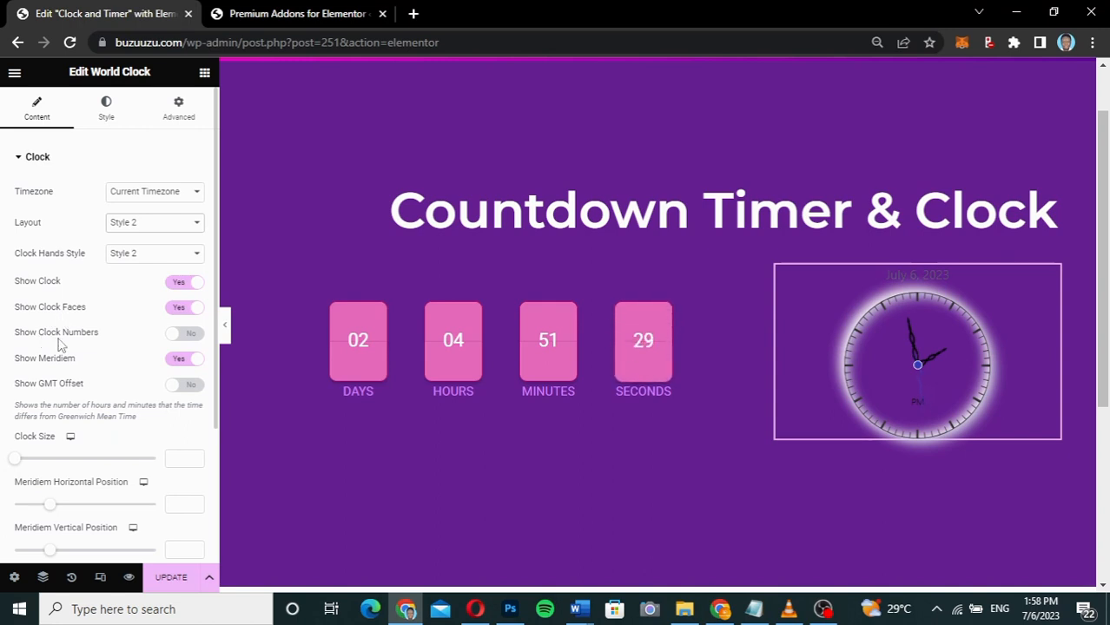
click(186, 334)
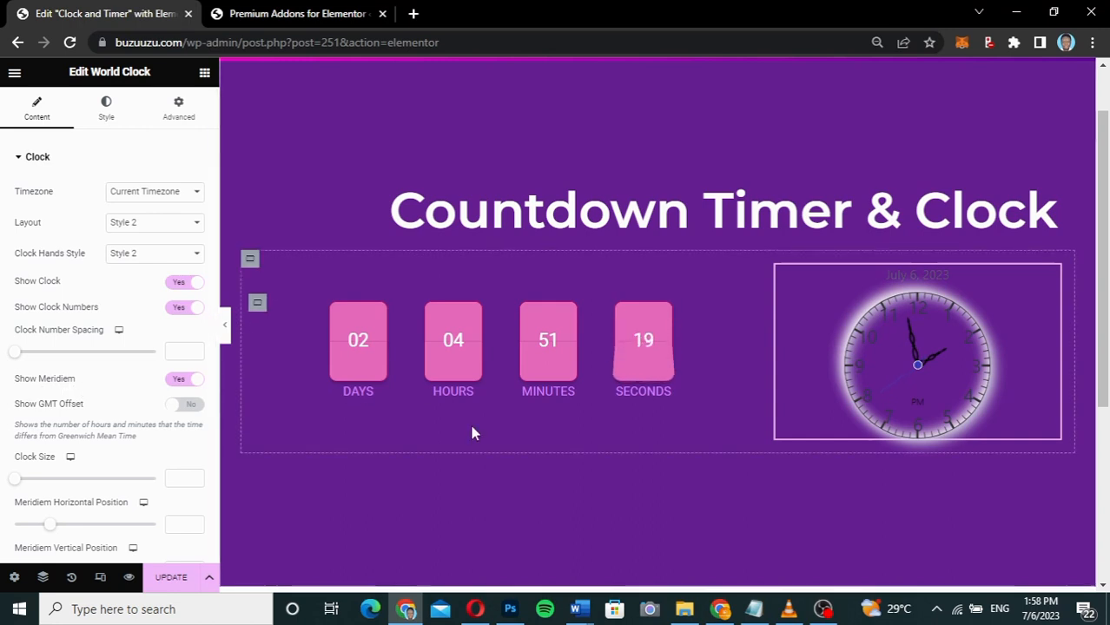
Turn the clock's meridiem off and back on, and set its vertical position to 216
click(180, 382)
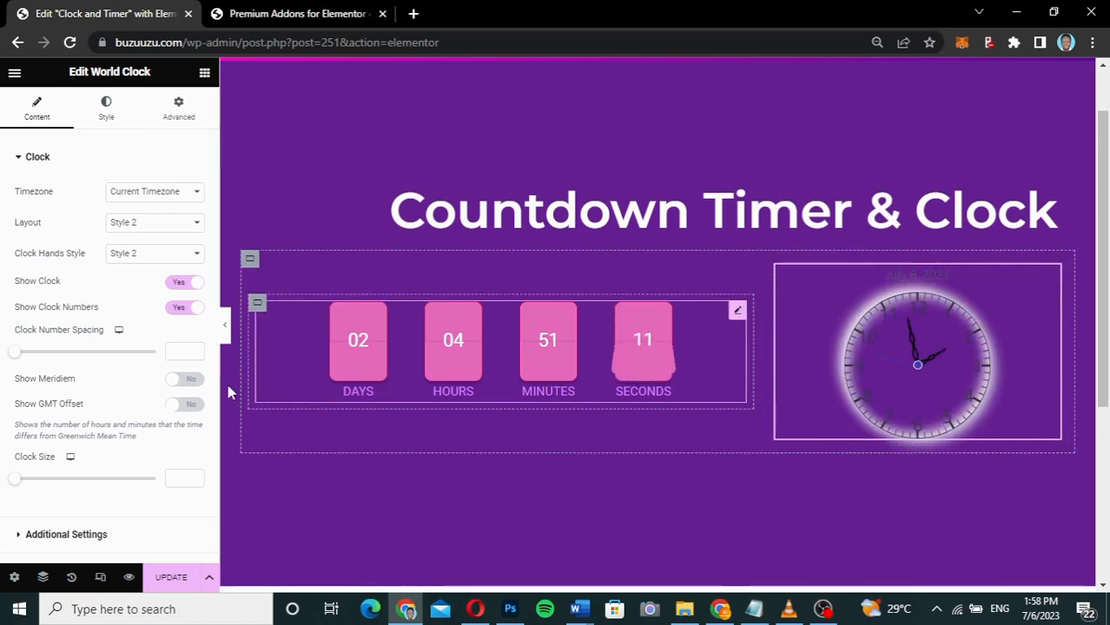
click(193, 385)
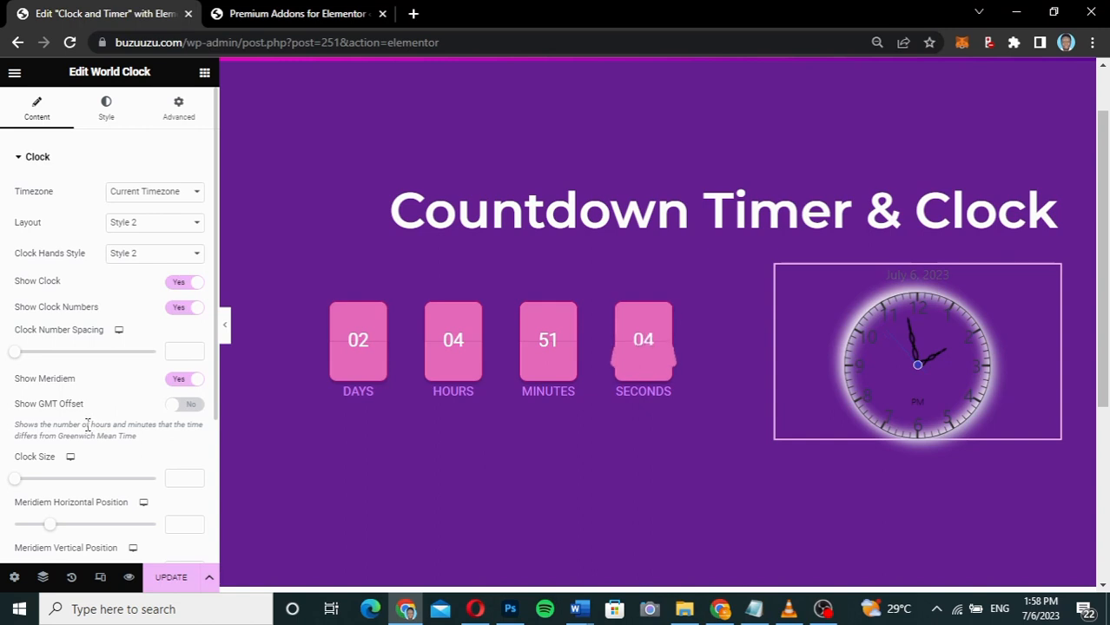
scroll(86, 426, down, 1)
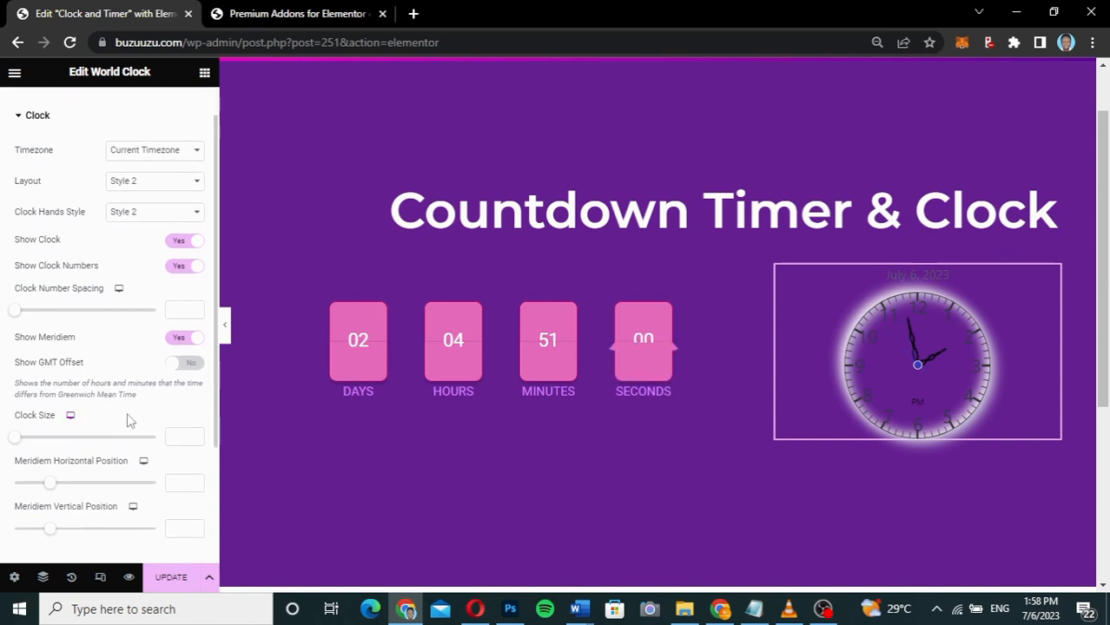
scroll(129, 422, down, 3)
click(126, 414)
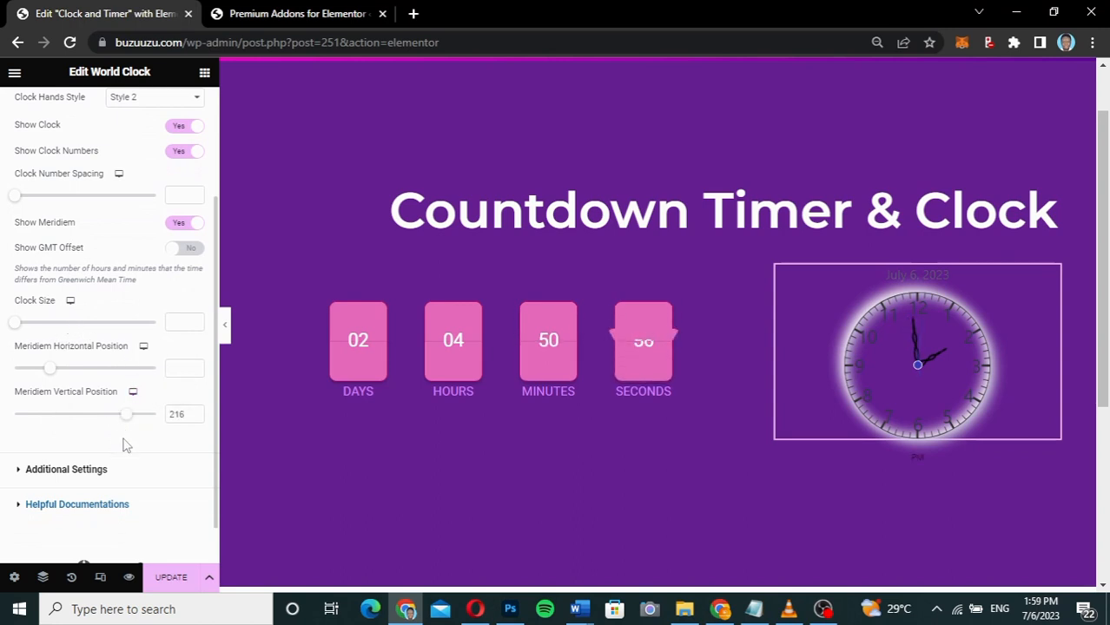
Set the World Clock's date format to the full weekday version, "Wednesday, August 6, 2023"
click(92, 469)
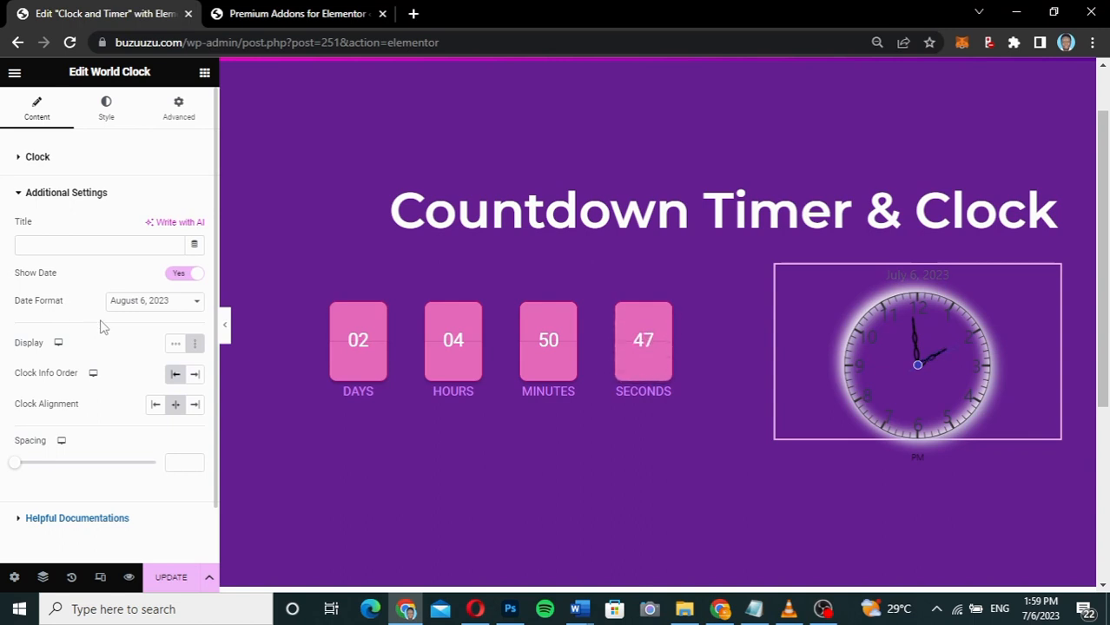
click(134, 304)
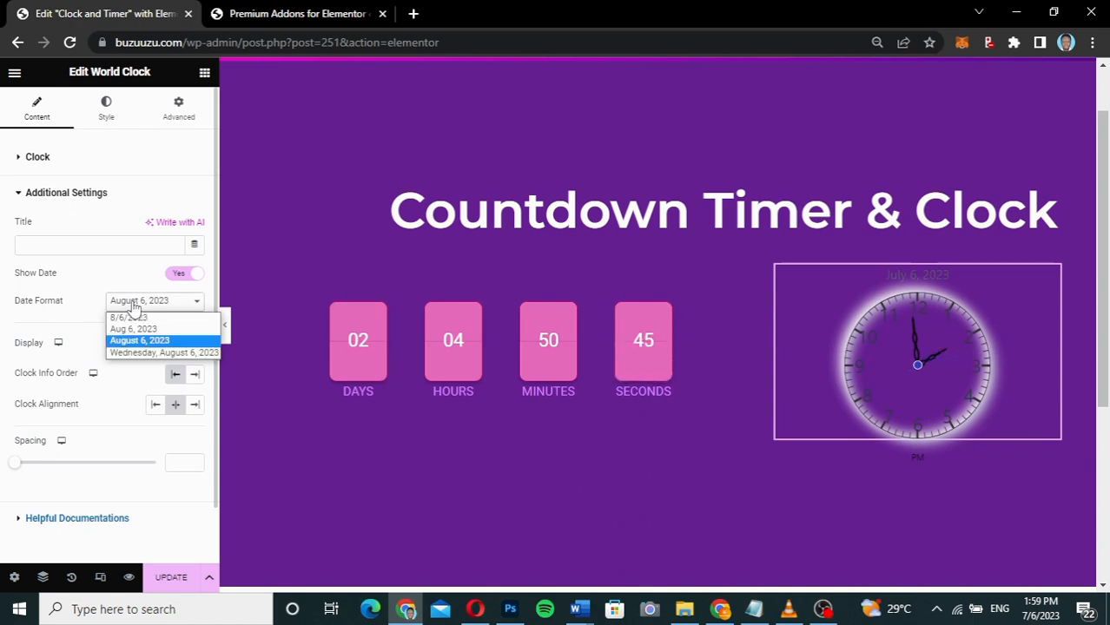
click(133, 352)
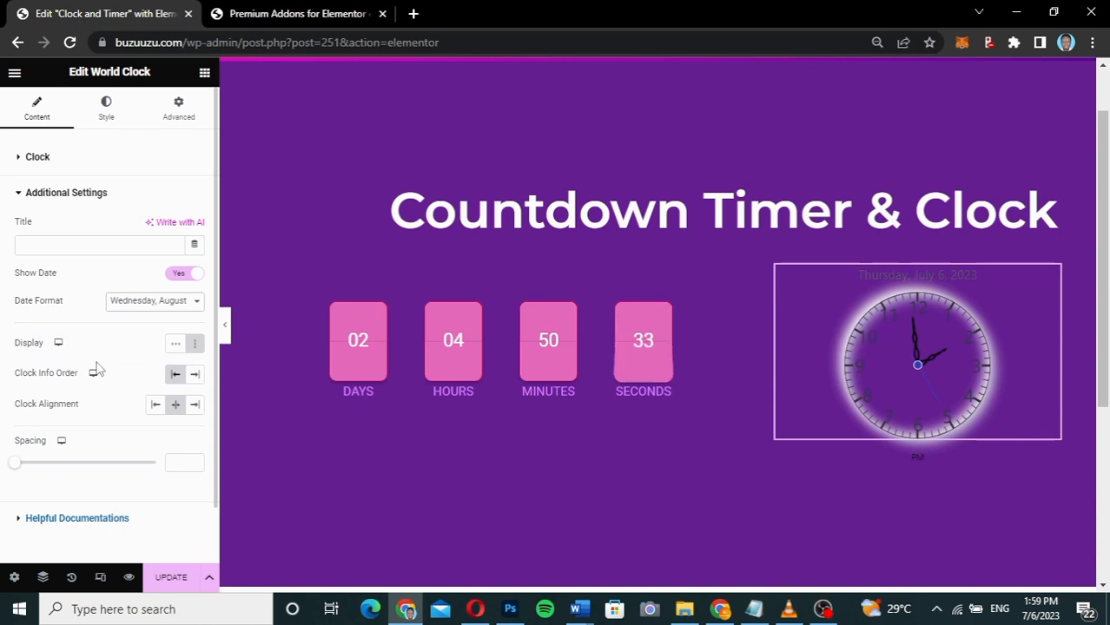
Color the clock's hour hand black, #000000, and dismiss the browser notification covering the clock
click(106, 111)
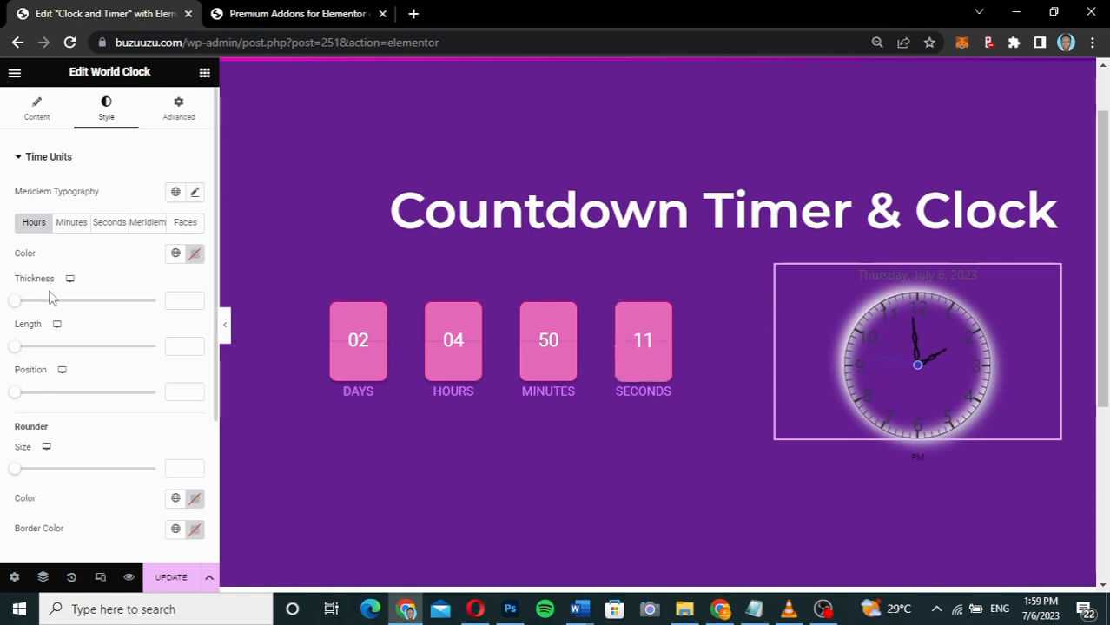
click(195, 255)
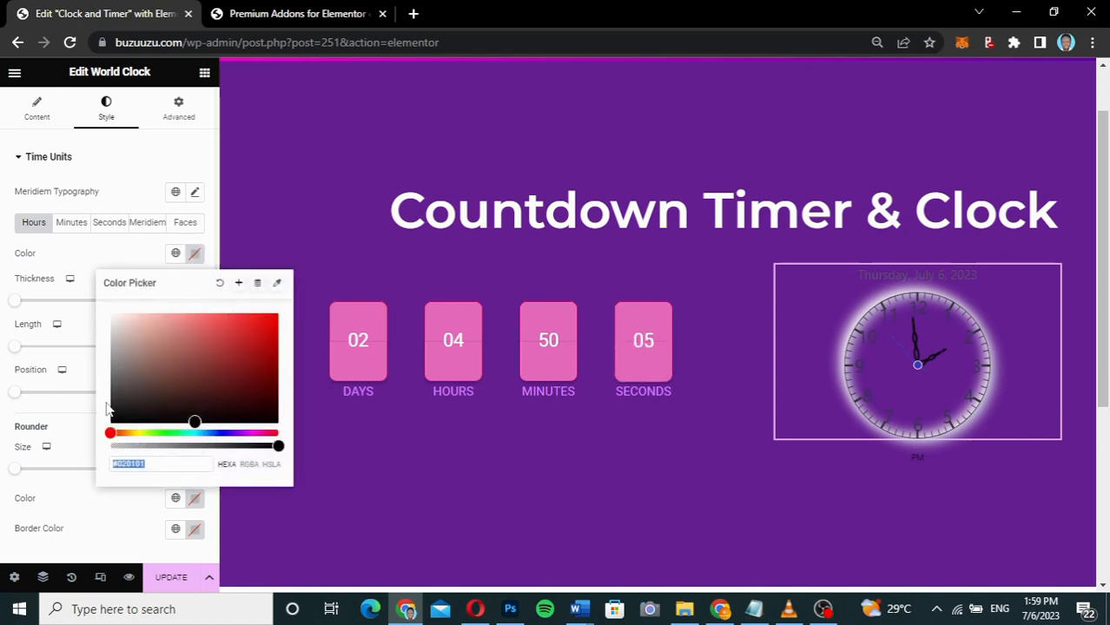
drag(128, 400, 76, 463)
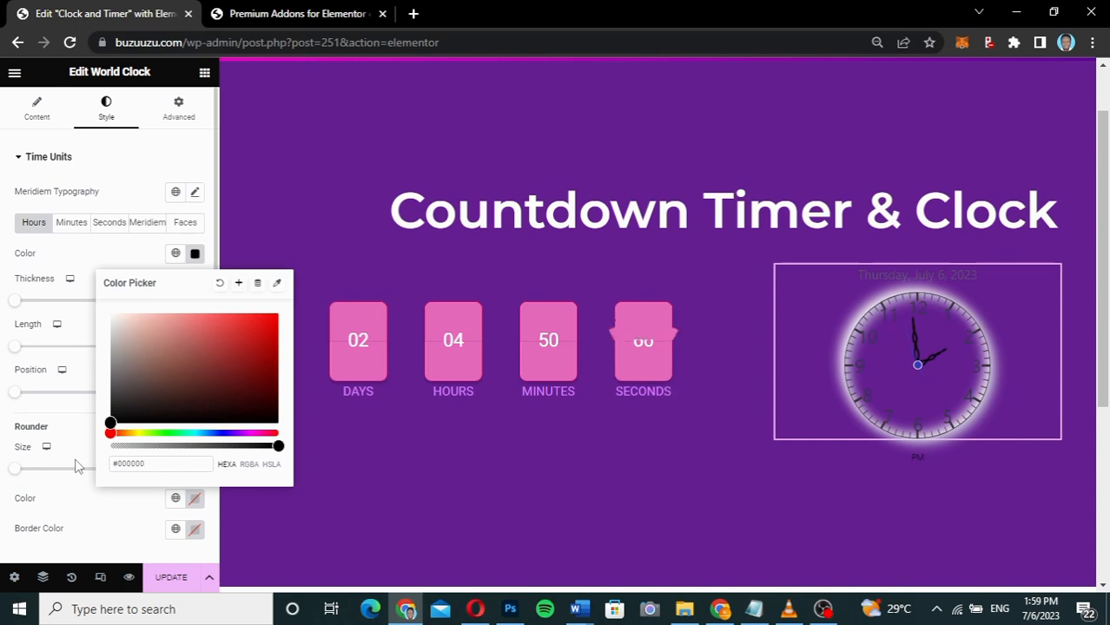
click(119, 255)
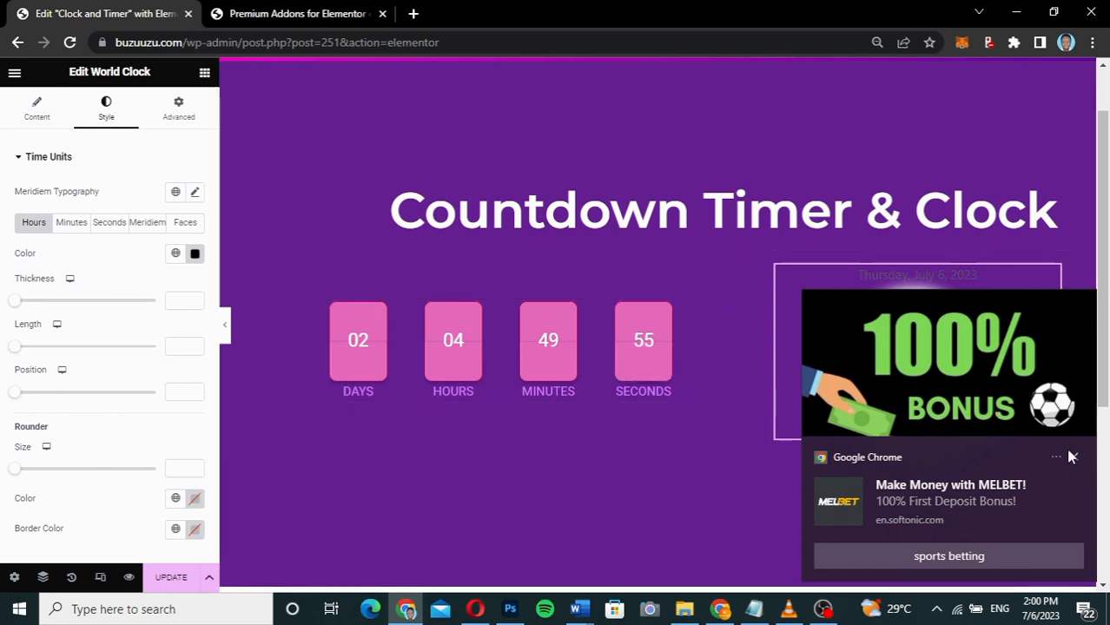
click(1072, 453)
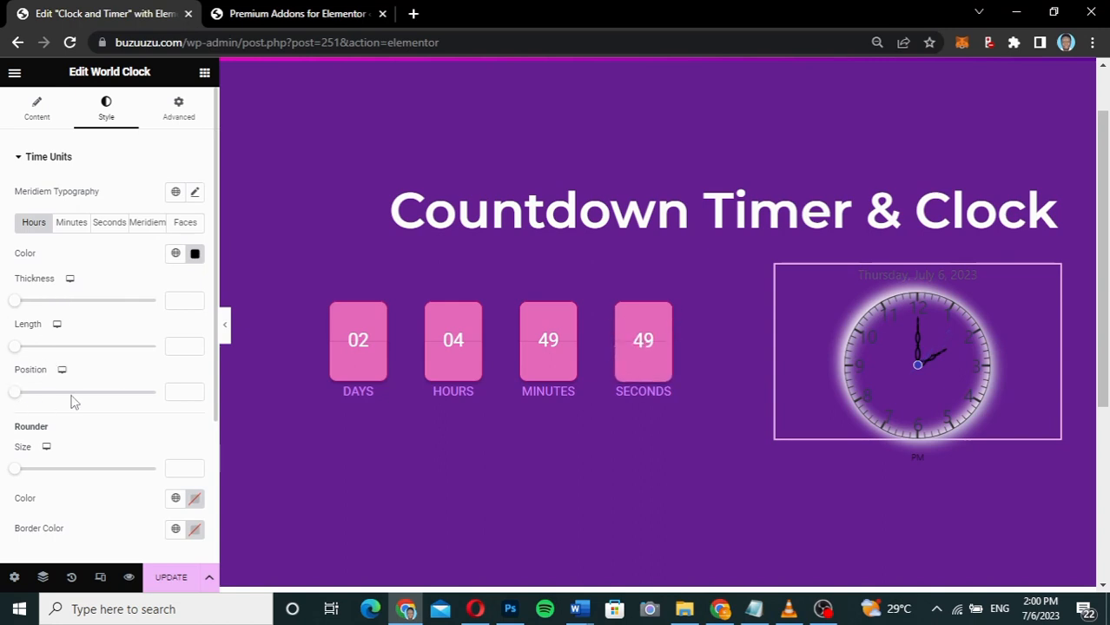
Review the remaining time unit style options and give the clock a white background, #FFFFFF
scroll(71, 398, down, 2)
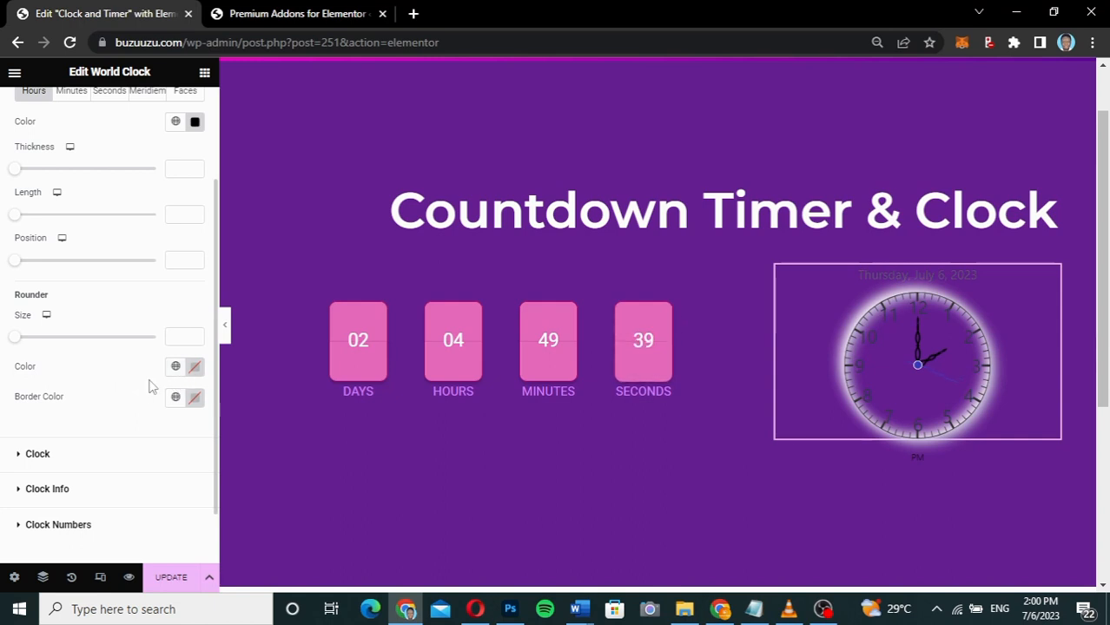
scroll(151, 387, up, 3)
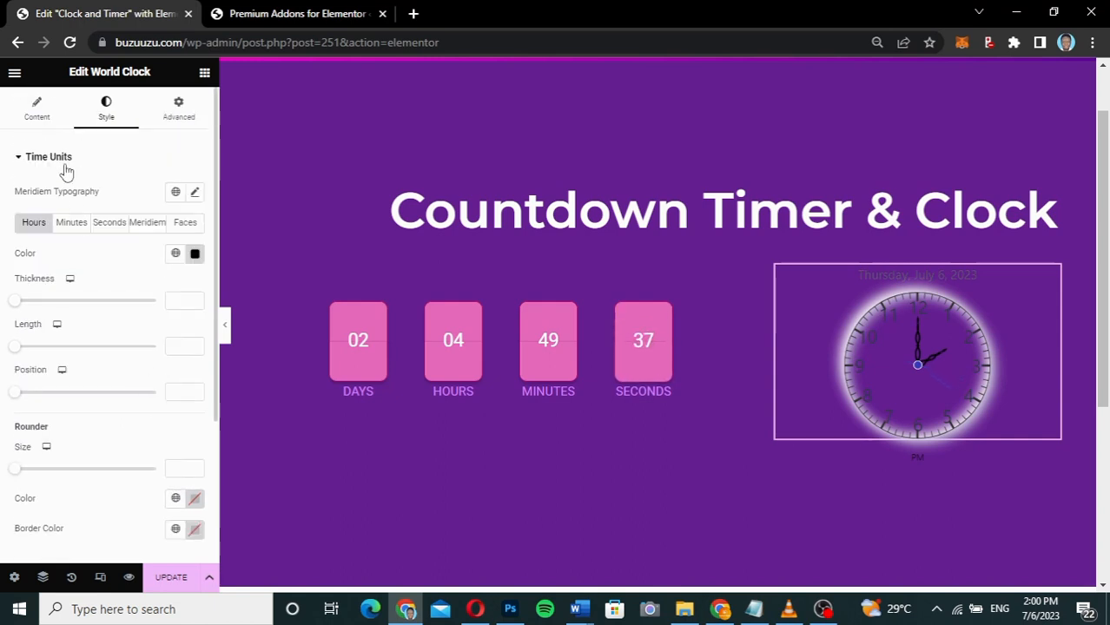
scroll(87, 332, down, 3)
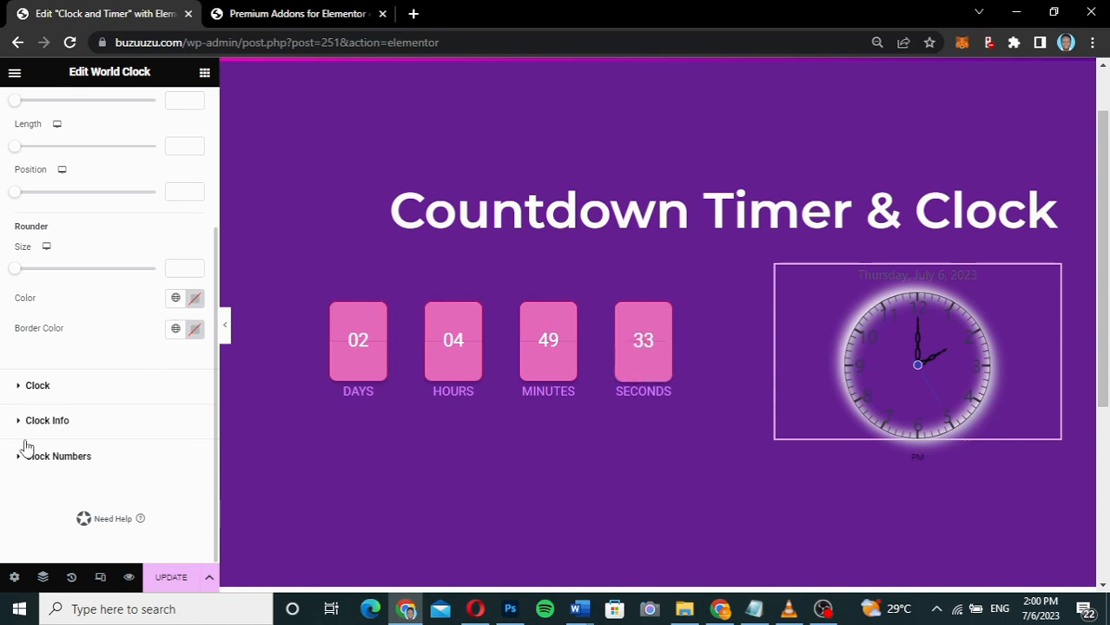
click(72, 388)
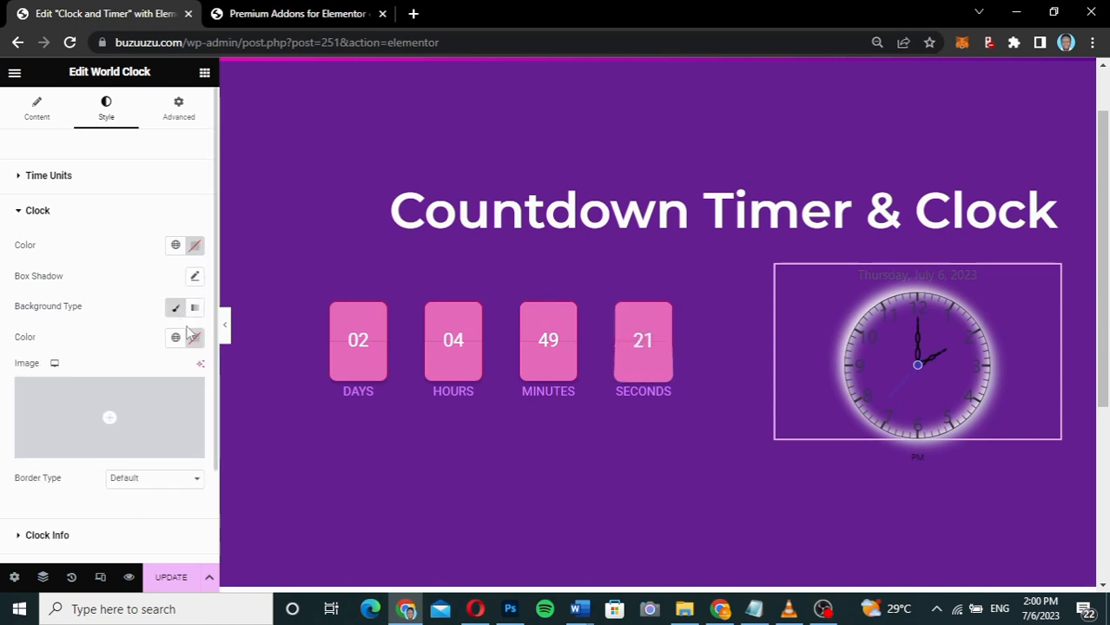
click(194, 338)
click(122, 409)
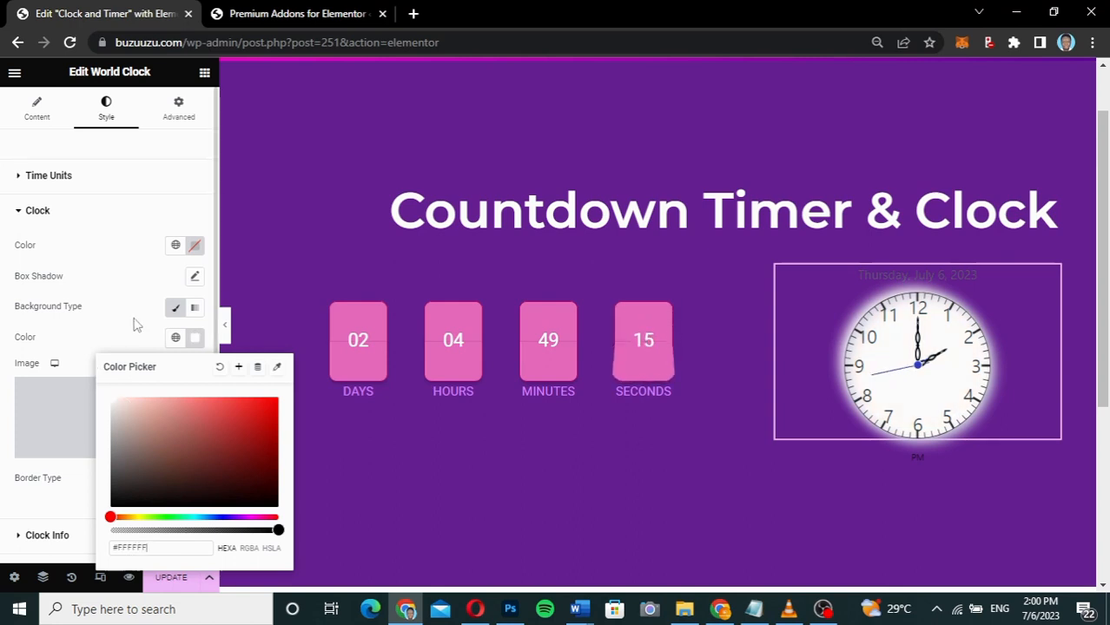
click(135, 324)
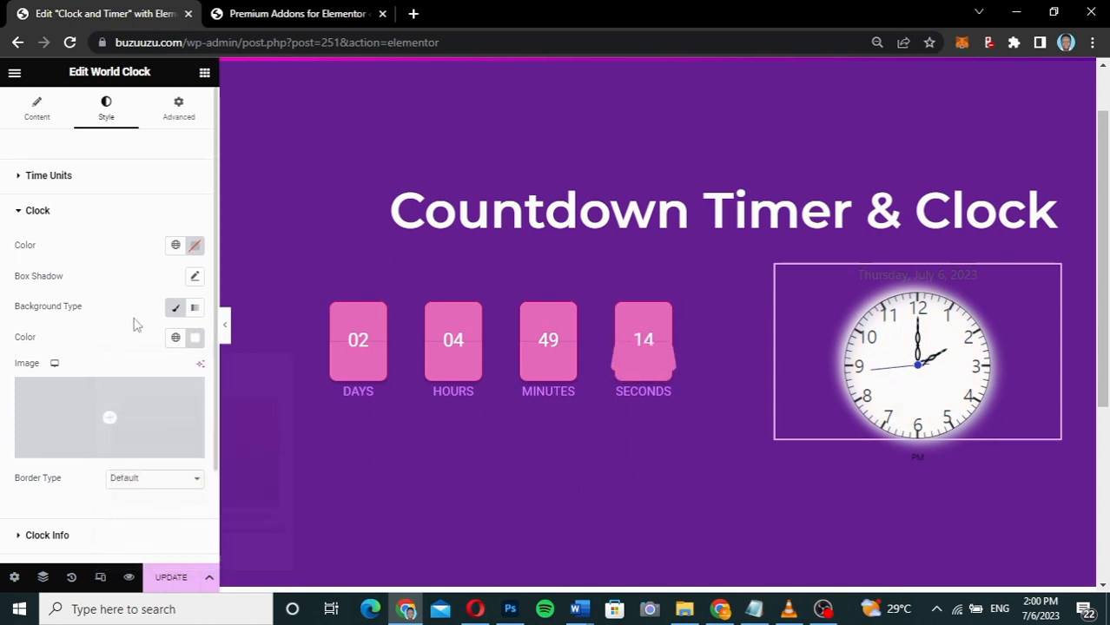
Set the media library photo of the woman in a yellow blazer as the clock's background image
click(107, 417)
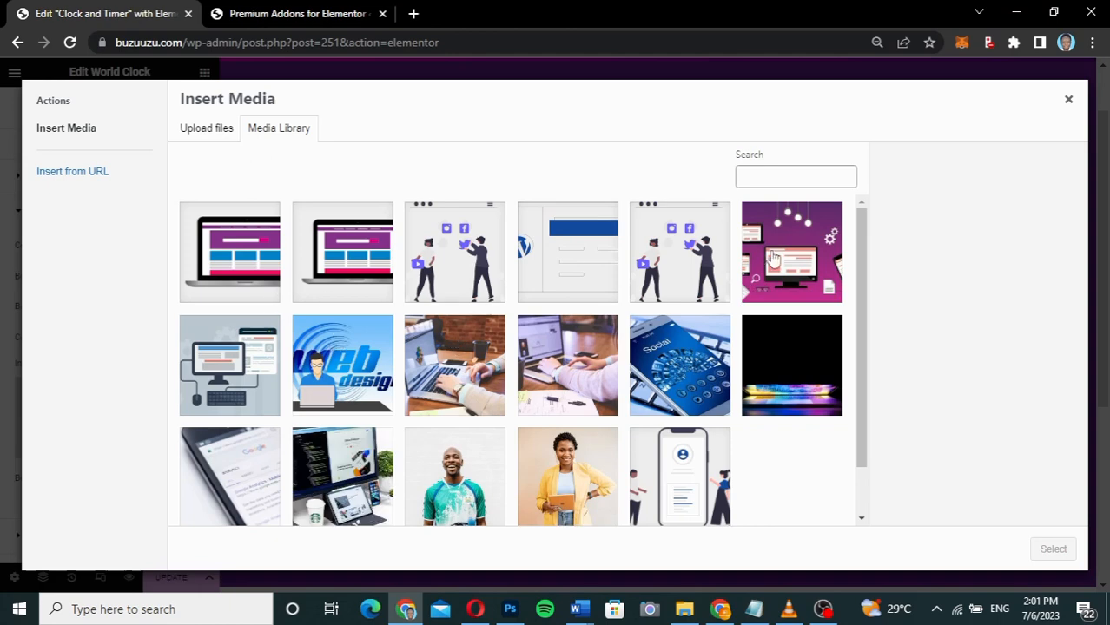
scroll(557, 369, down, 2)
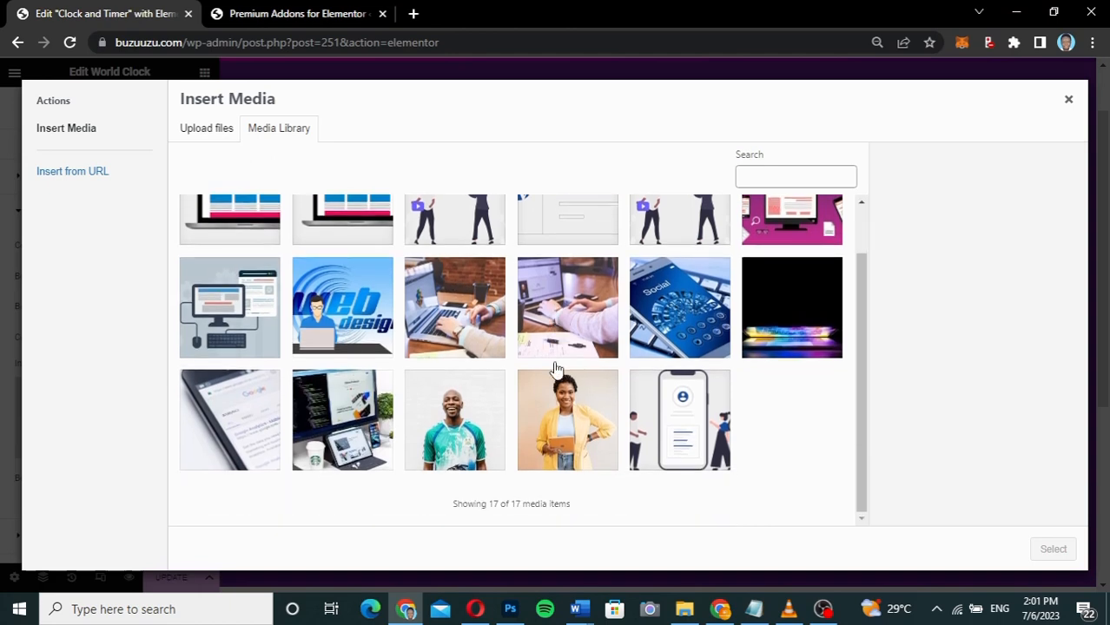
click(566, 417)
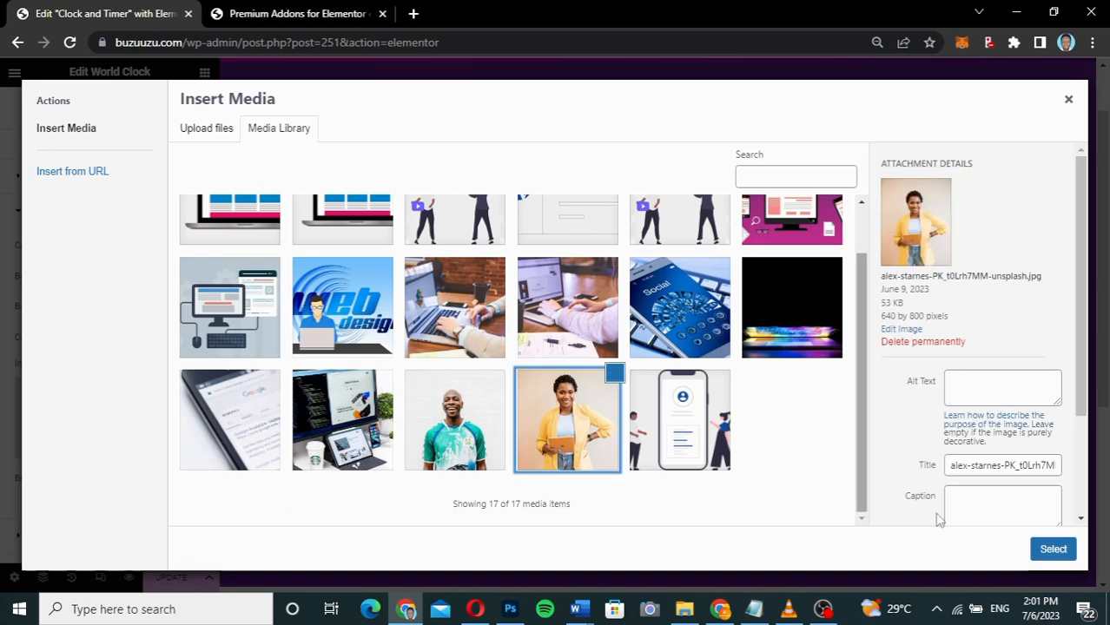
click(1052, 549)
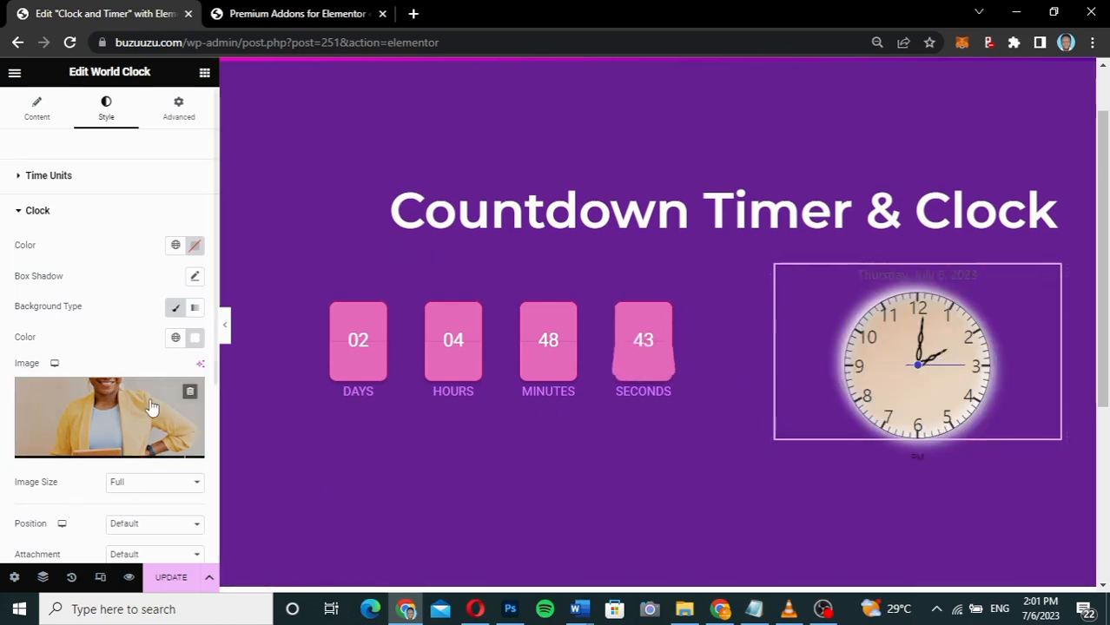
scroll(139, 365, down, 1)
scroll(141, 368, down, 1)
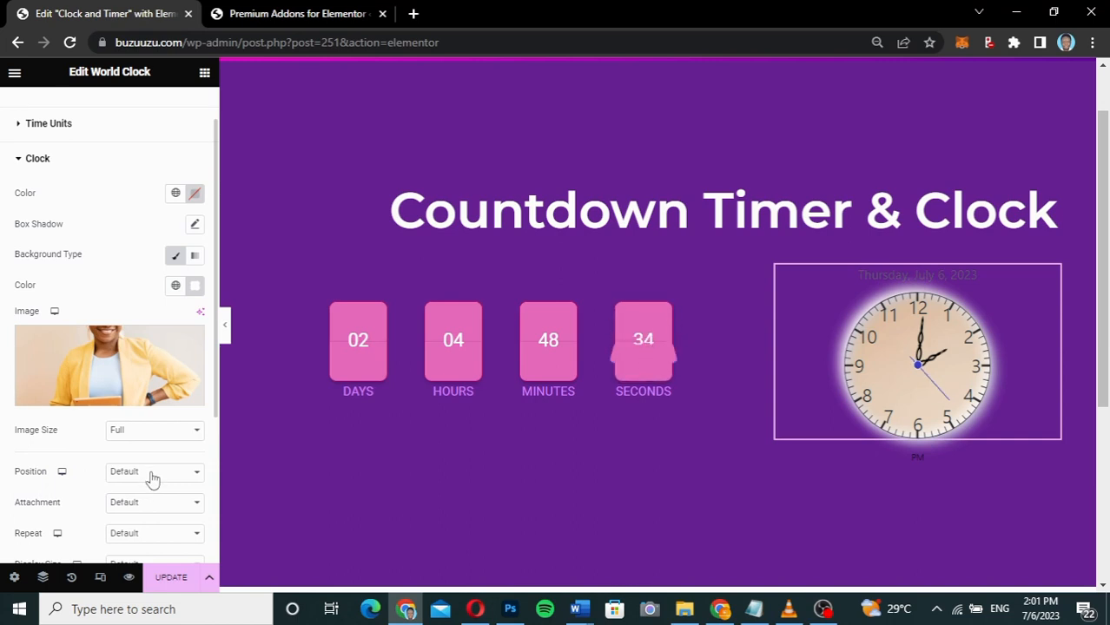
Set the clock's background image position to Center Center, its repeat to No-repeat and its display size to Cover
scroll(151, 479, down, 1)
click(151, 358)
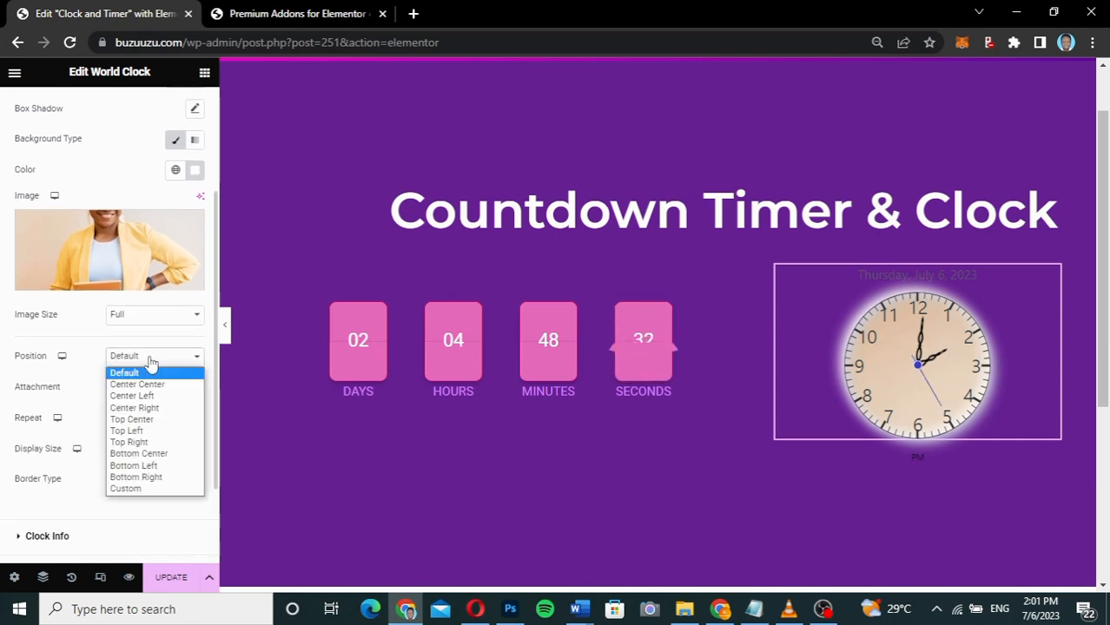
click(139, 384)
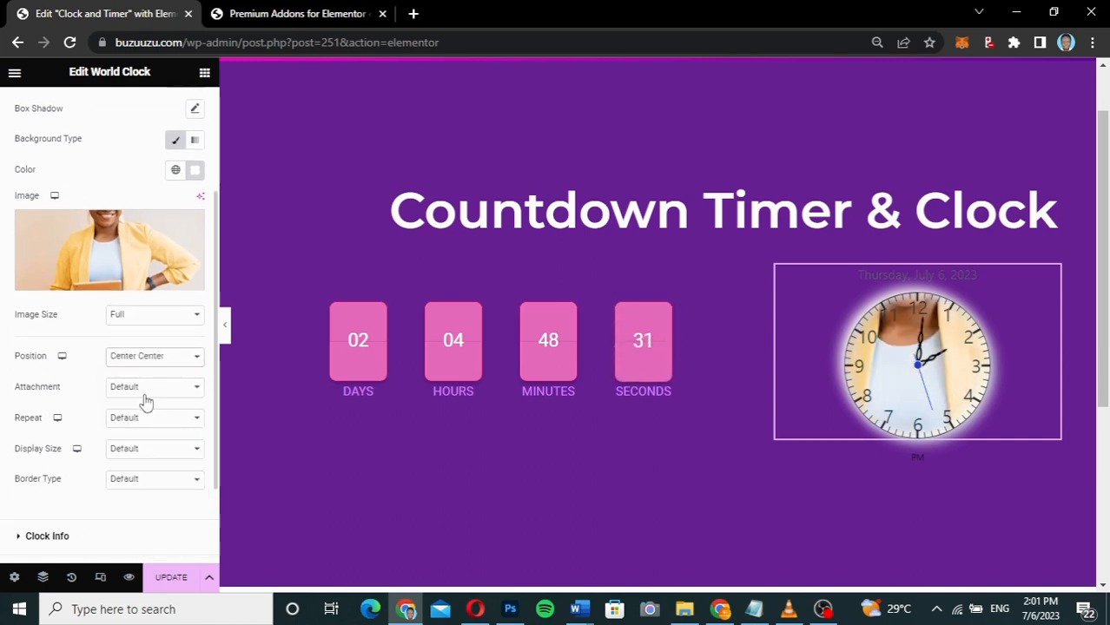
click(148, 390)
click(138, 405)
click(136, 423)
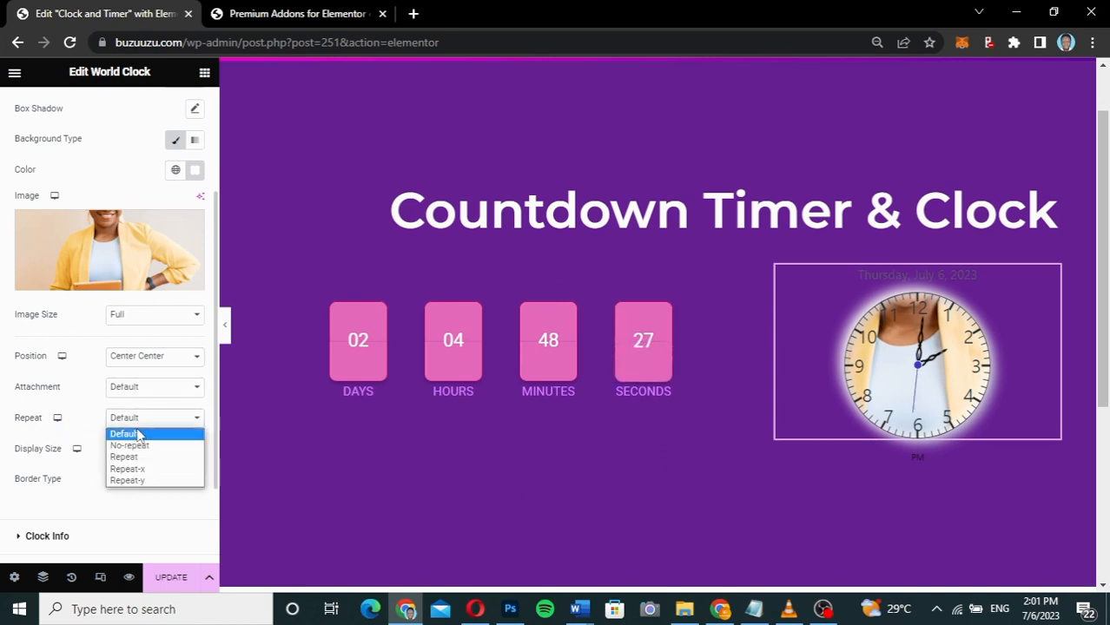
click(130, 445)
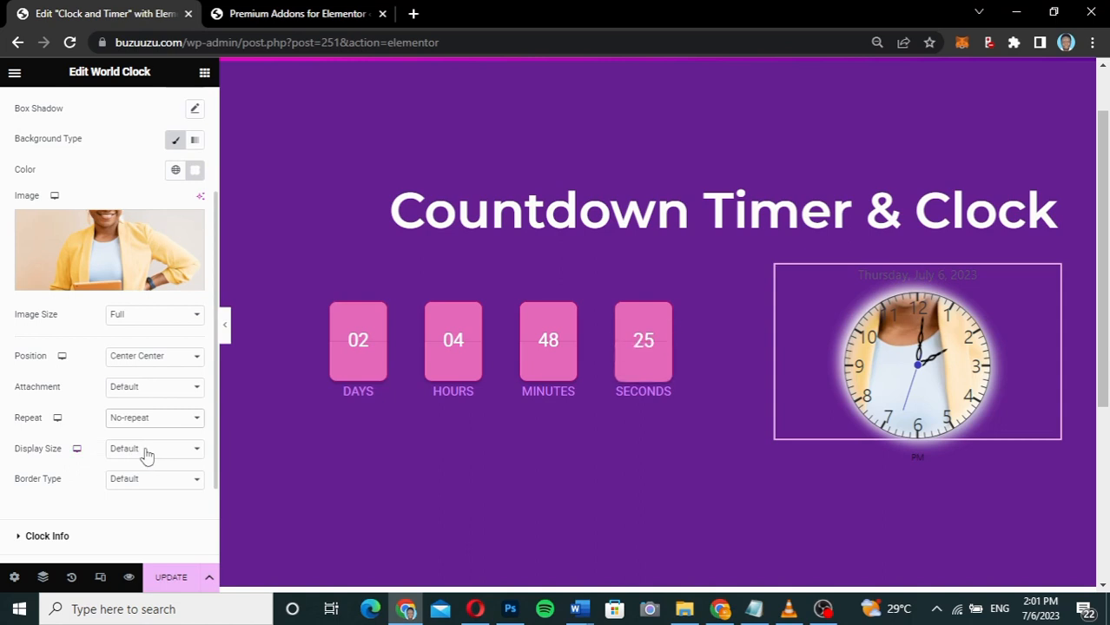
click(145, 451)
click(139, 488)
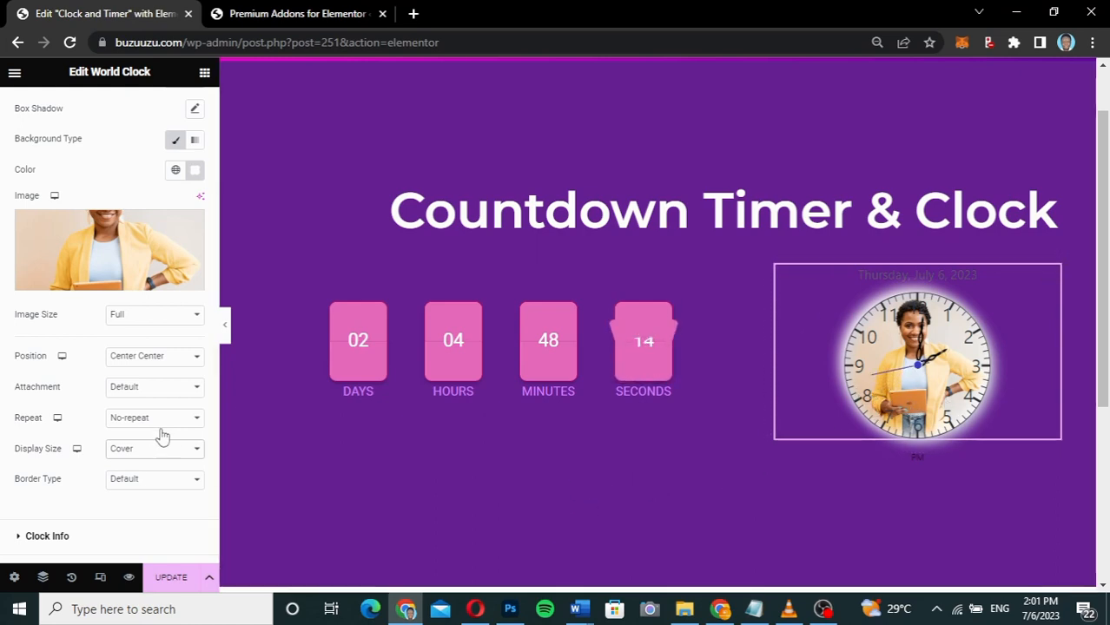
Remove the clock's background image and give the clock face a light pink background colour, #FFC1FA
scroll(130, 415, up, 1)
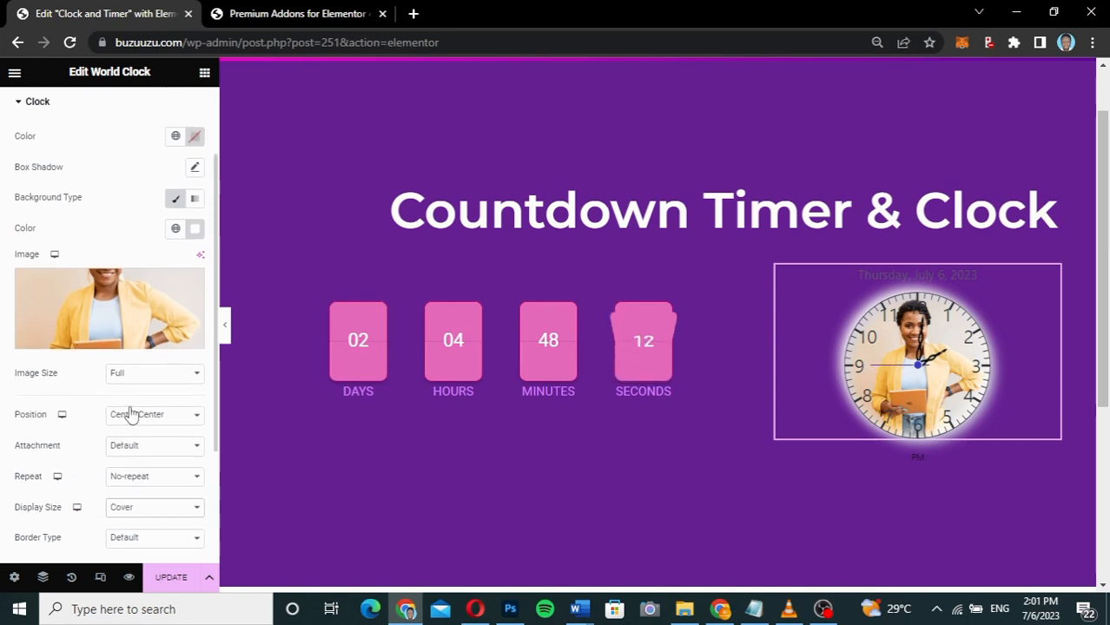
scroll(130, 415, up, 1)
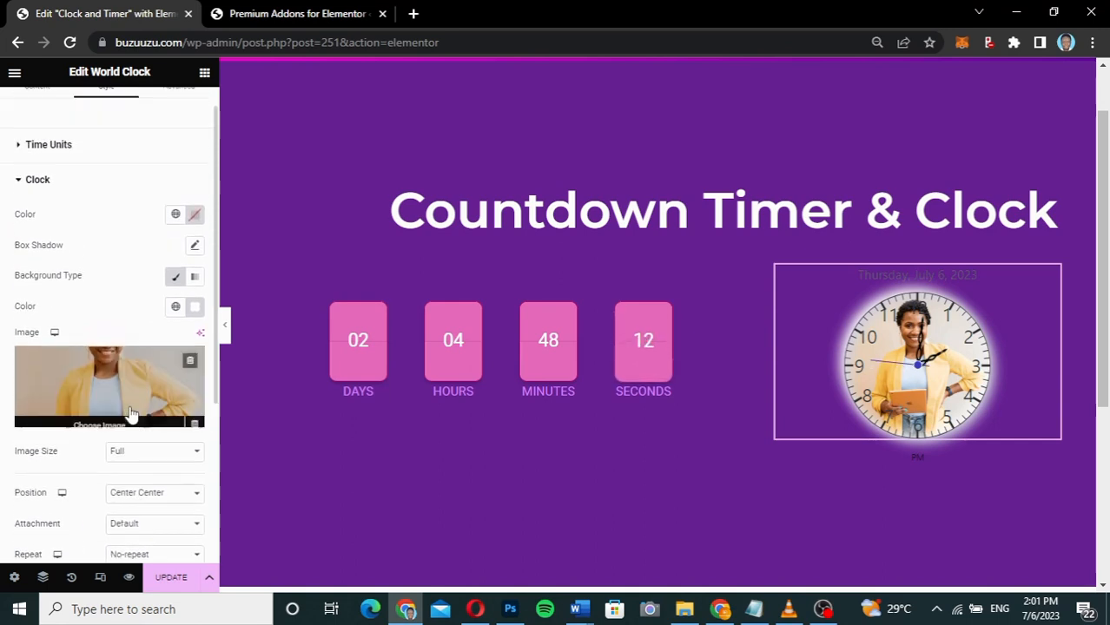
click(191, 361)
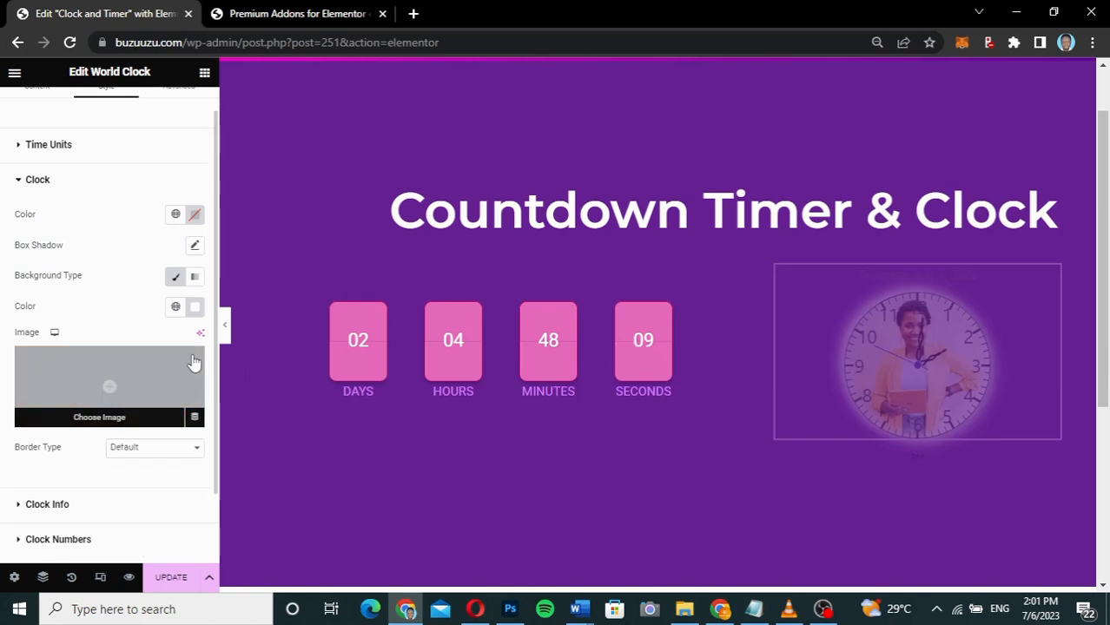
click(196, 307)
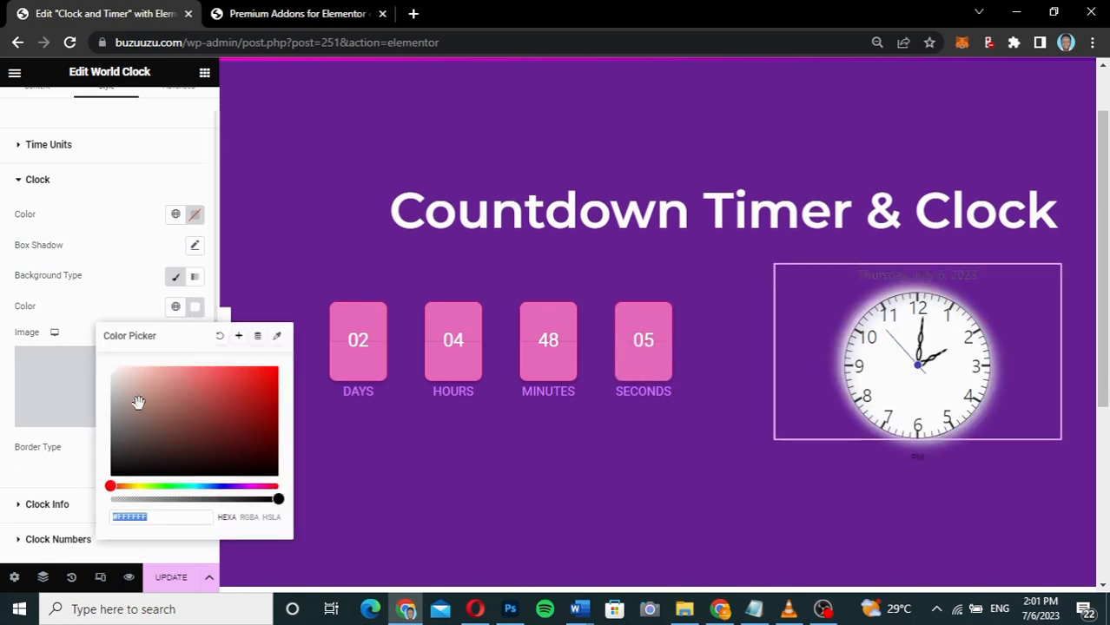
click(146, 367)
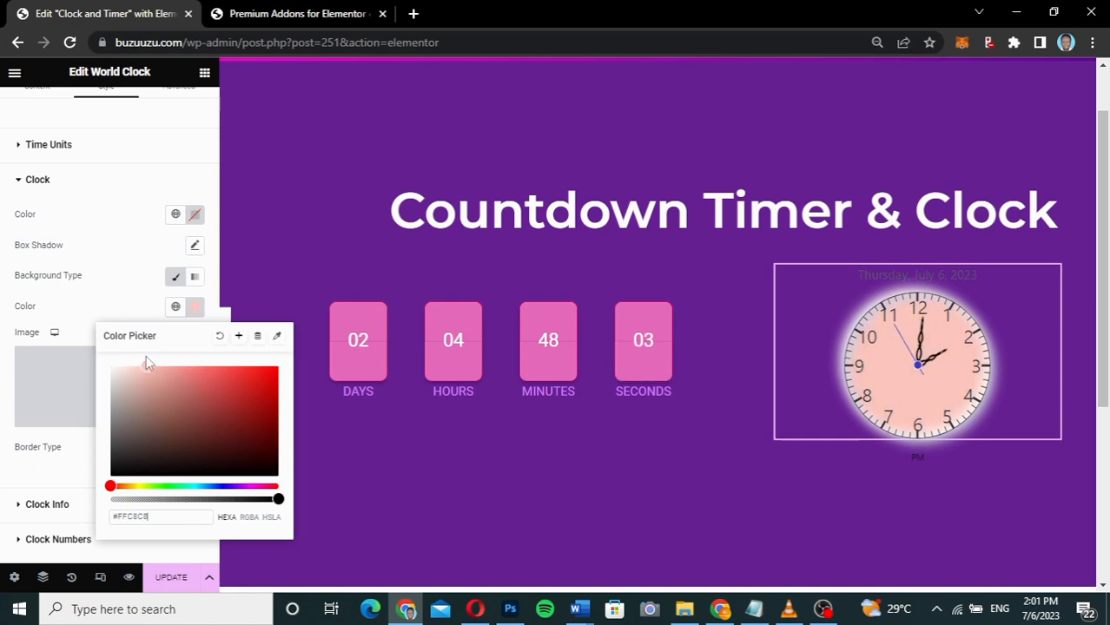
mouse_move(144, 351)
mouse_down()
mouse_move(129, 349)
mouse_move(139, 350)
mouse_up()
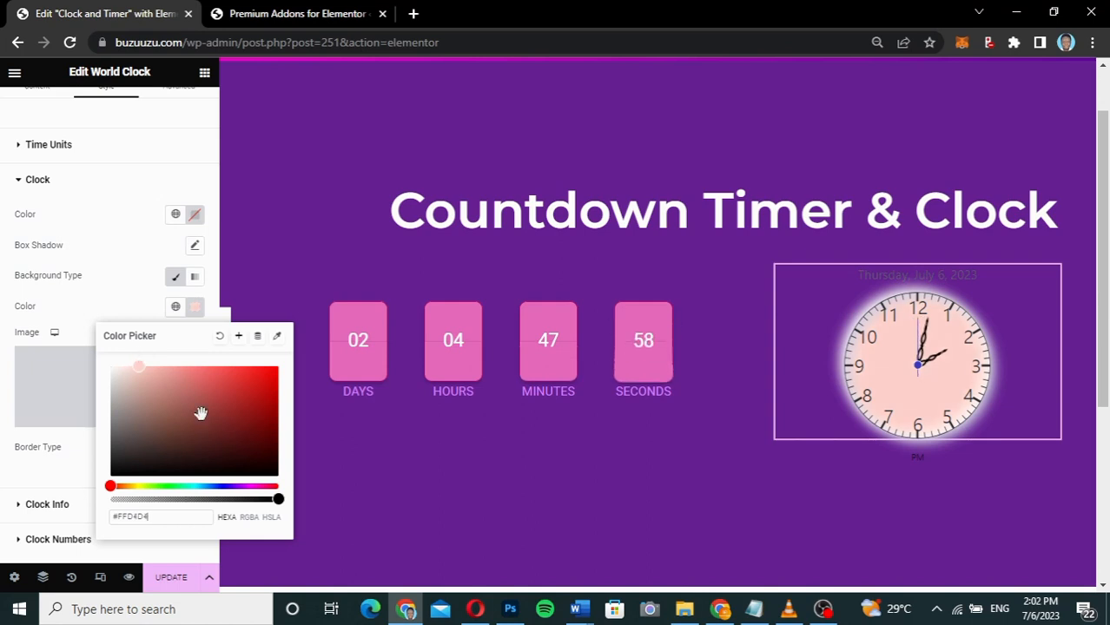
click(246, 486)
drag(246, 486, 252, 487)
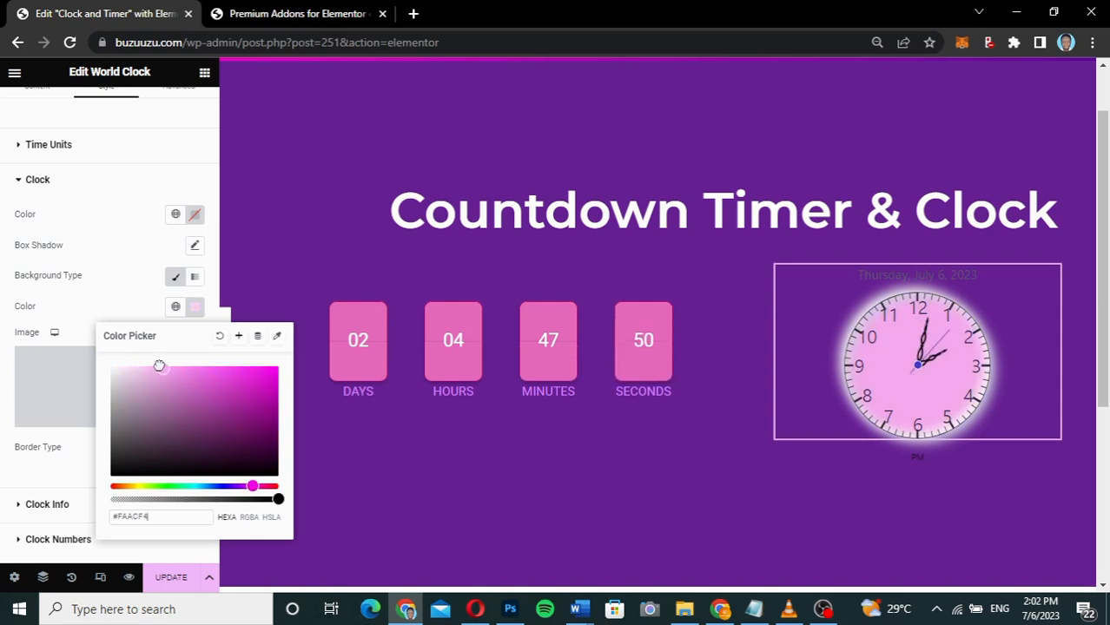
click(151, 362)
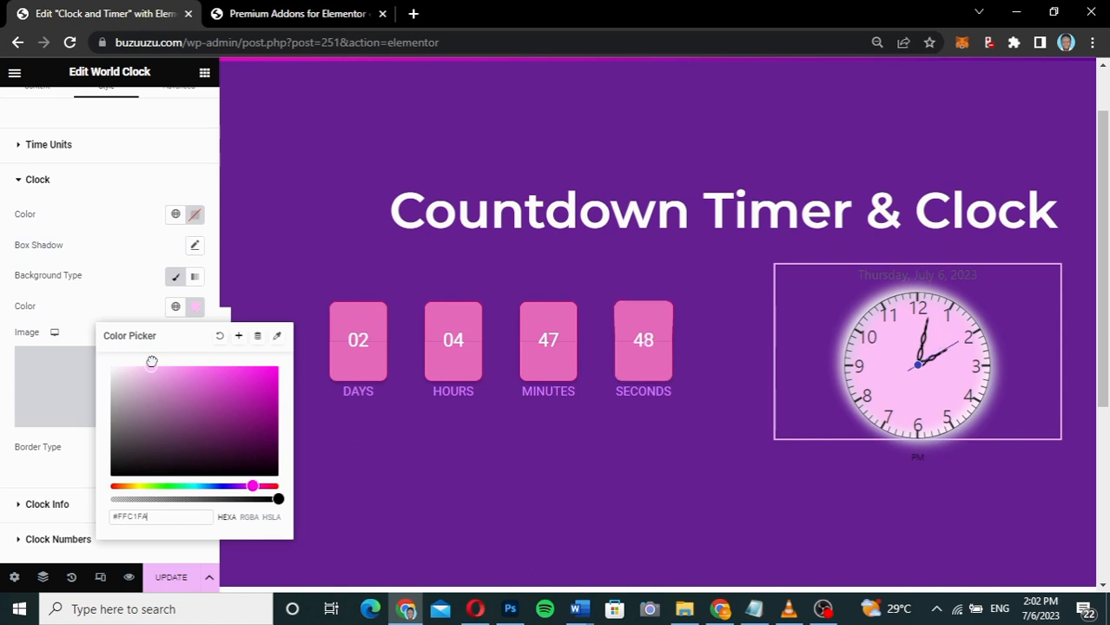
click(131, 306)
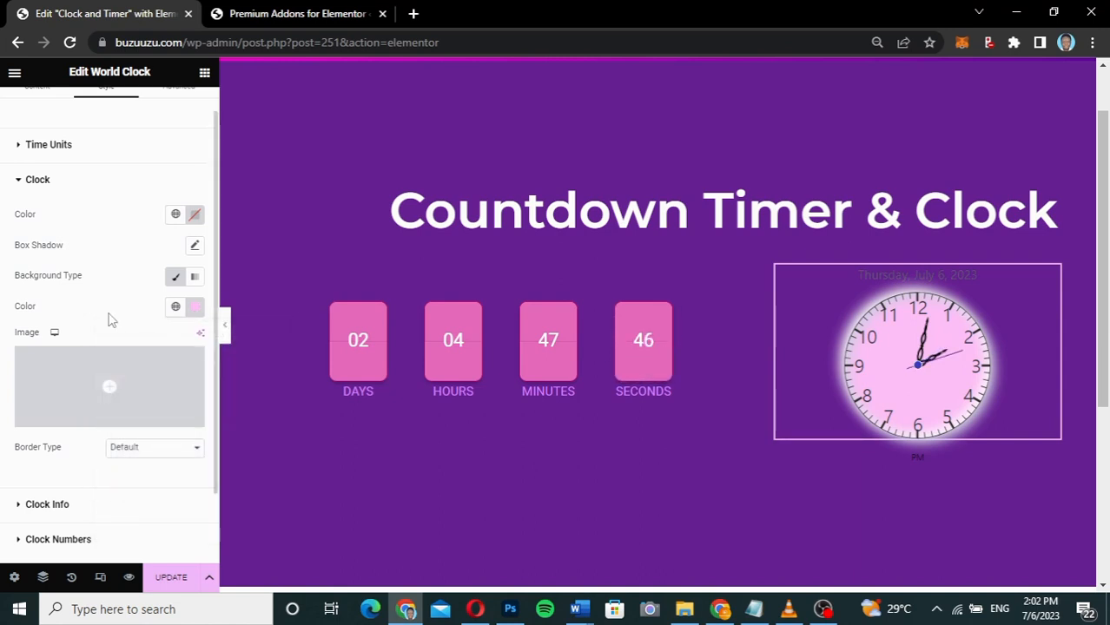
Color the date text in the World Clock's info section white, #FFFFFF
scroll(81, 448, down, 1)
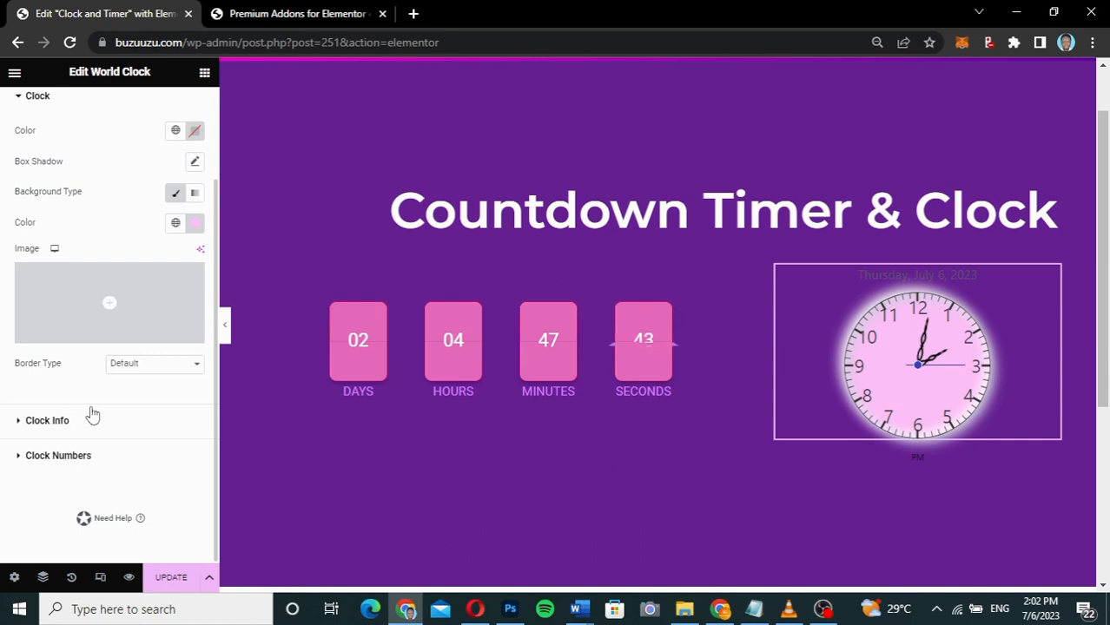
click(93, 417)
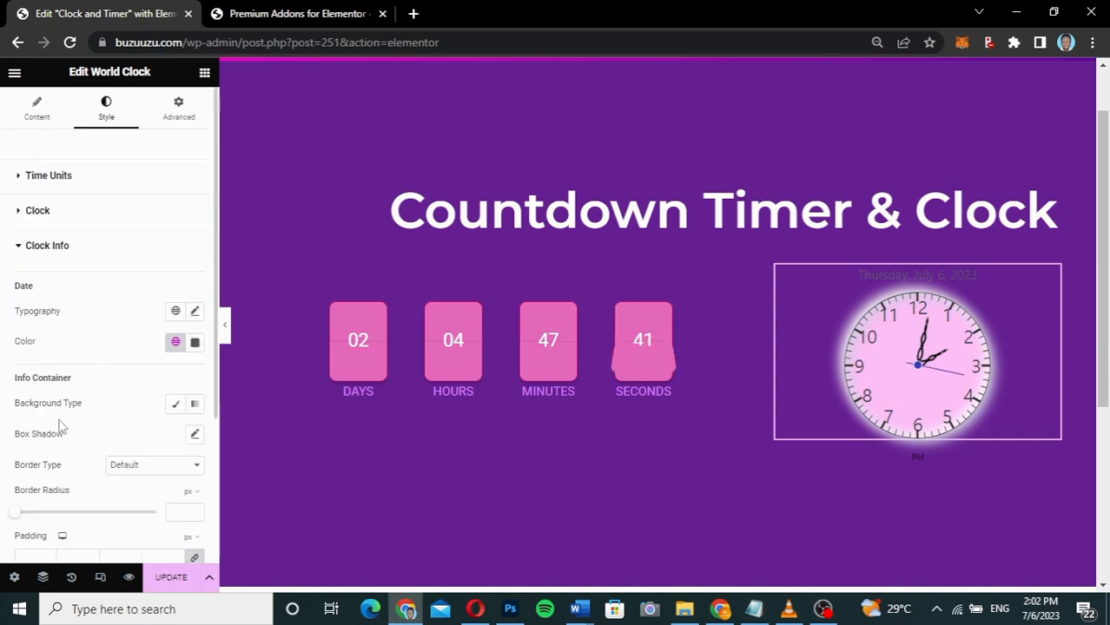
click(195, 343)
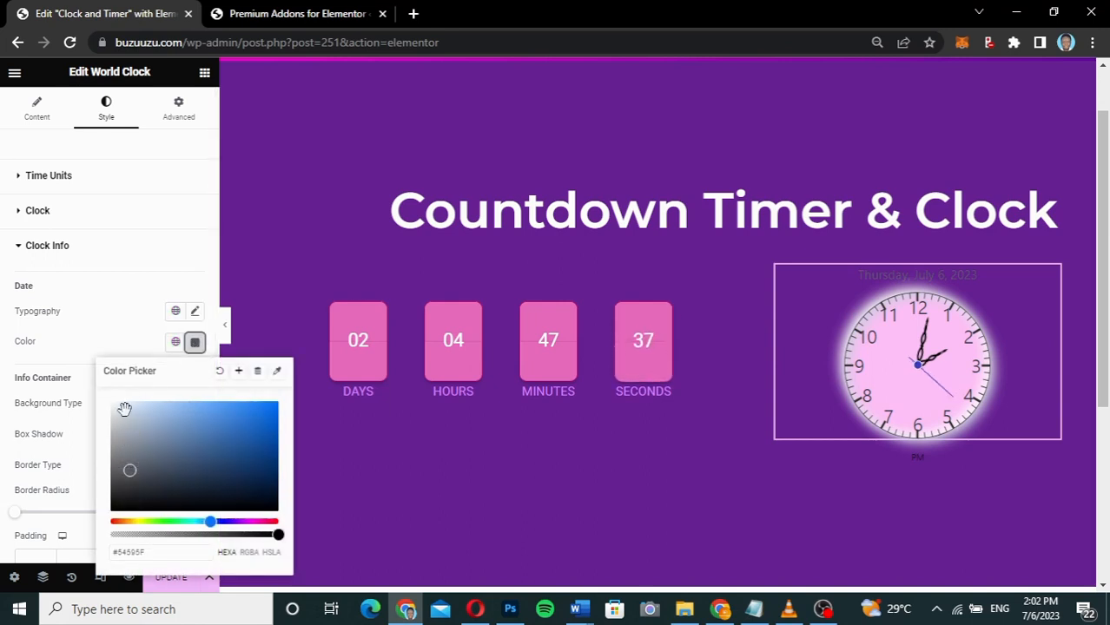
drag(124, 411, 90, 379)
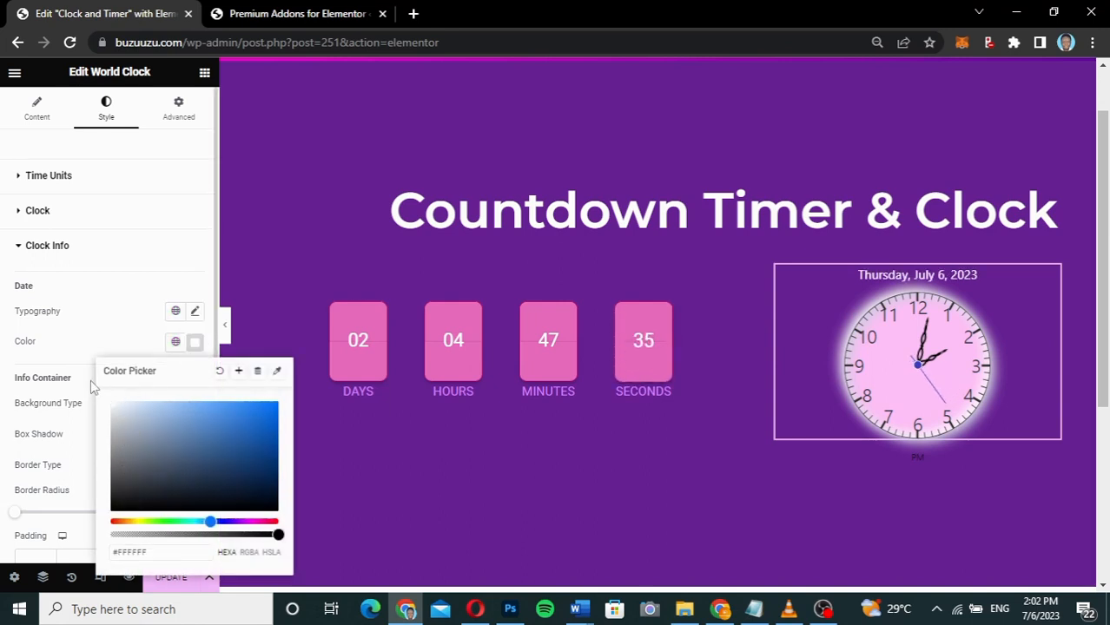
click(111, 320)
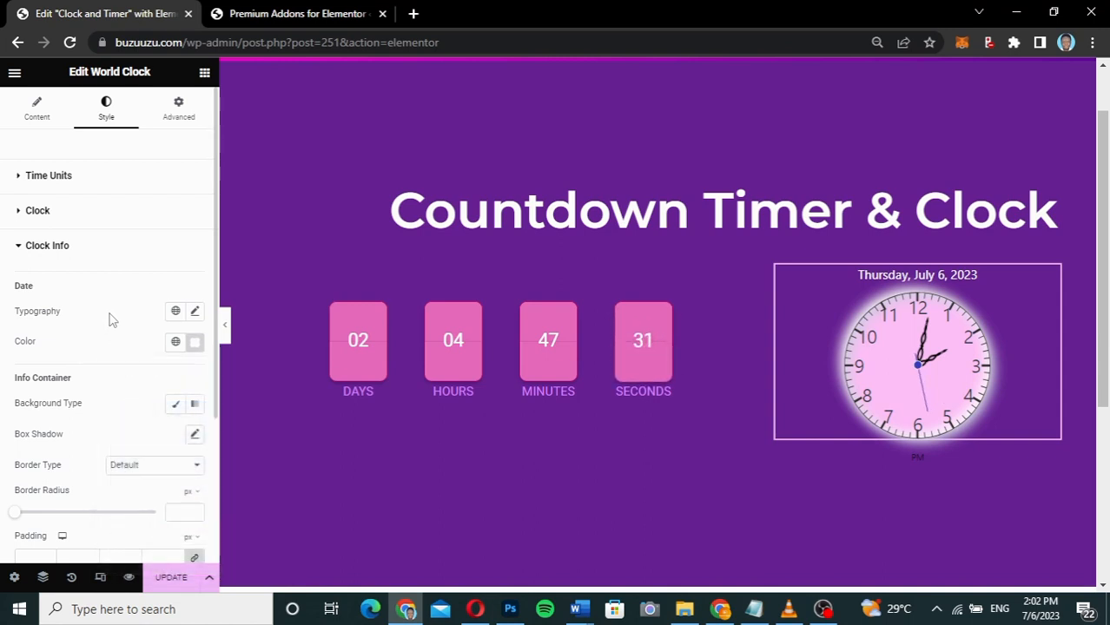
Try date font sizes of 25 px and 35 px, and settle on 18 px
click(195, 311)
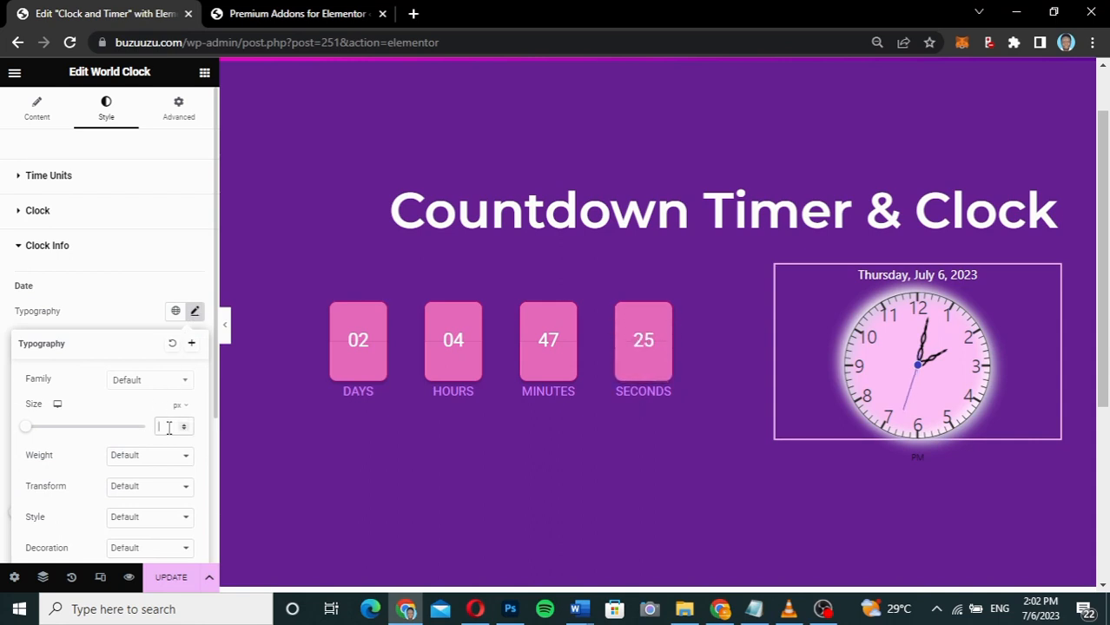
text(25)
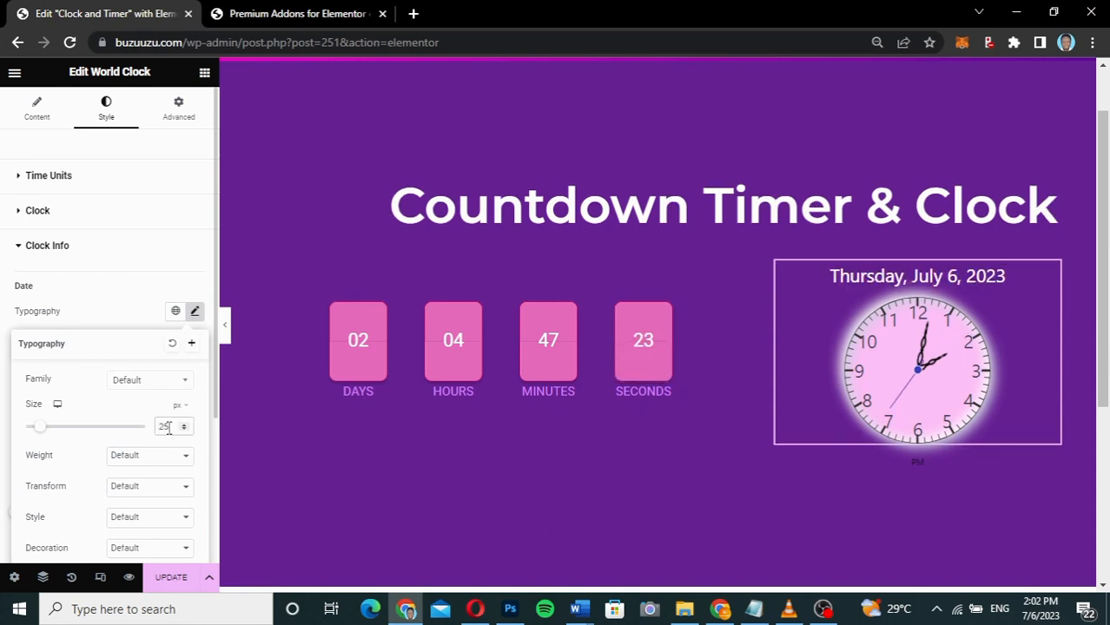
drag(168, 426, 146, 431)
text(35)
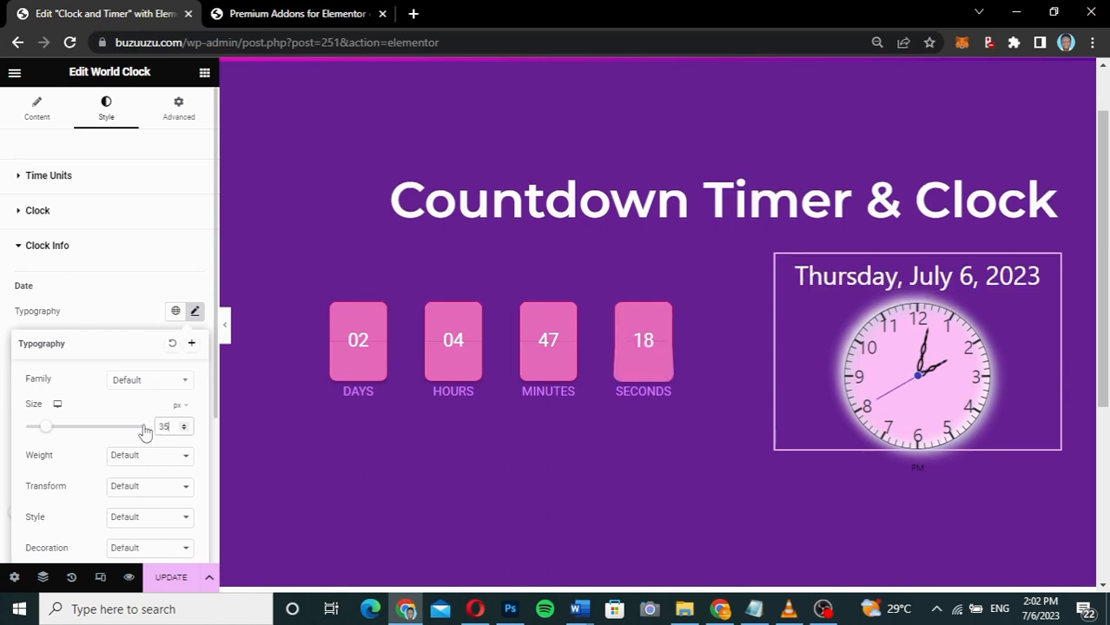
drag(171, 427, 128, 423)
text(18)
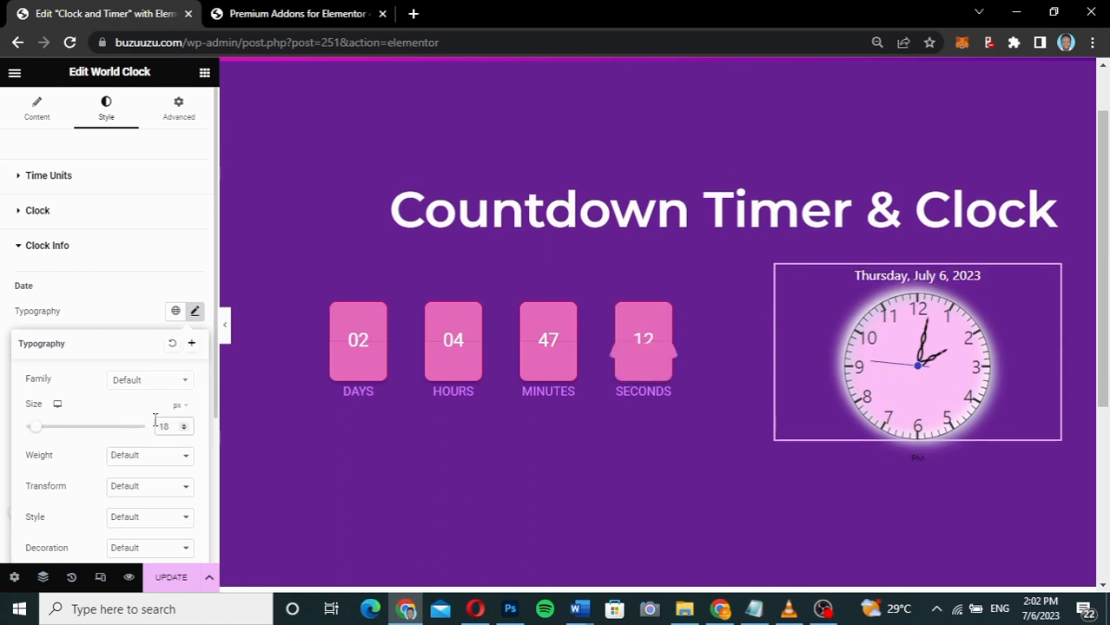
click(136, 316)
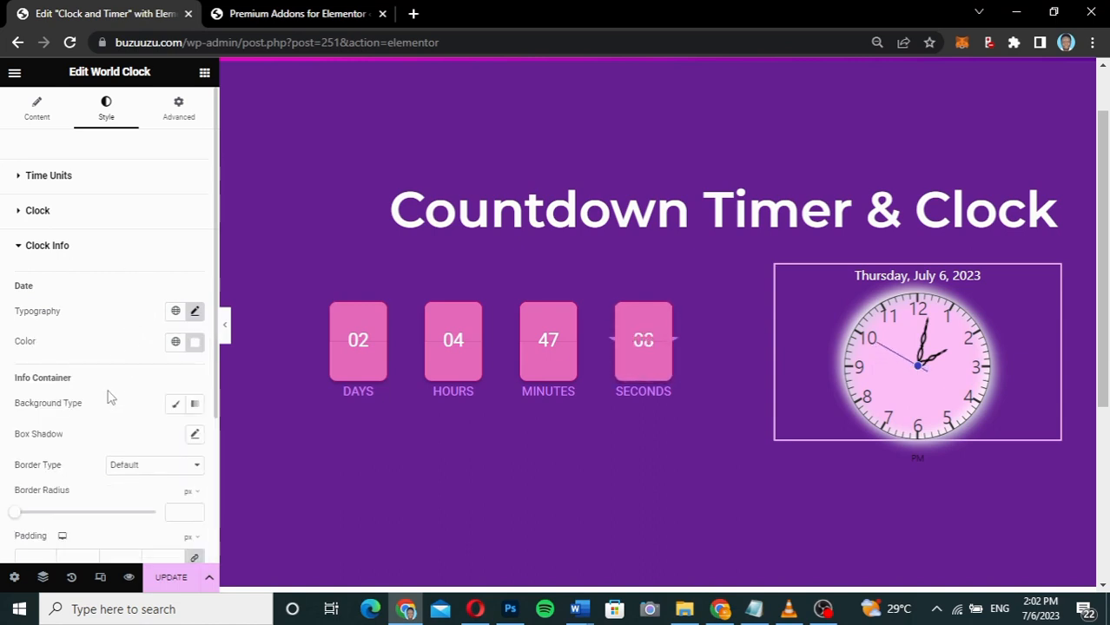
Give the date's info container a classic background in pink, #E66BBD
scroll(108, 396, down, 1)
scroll(108, 397, down, 2)
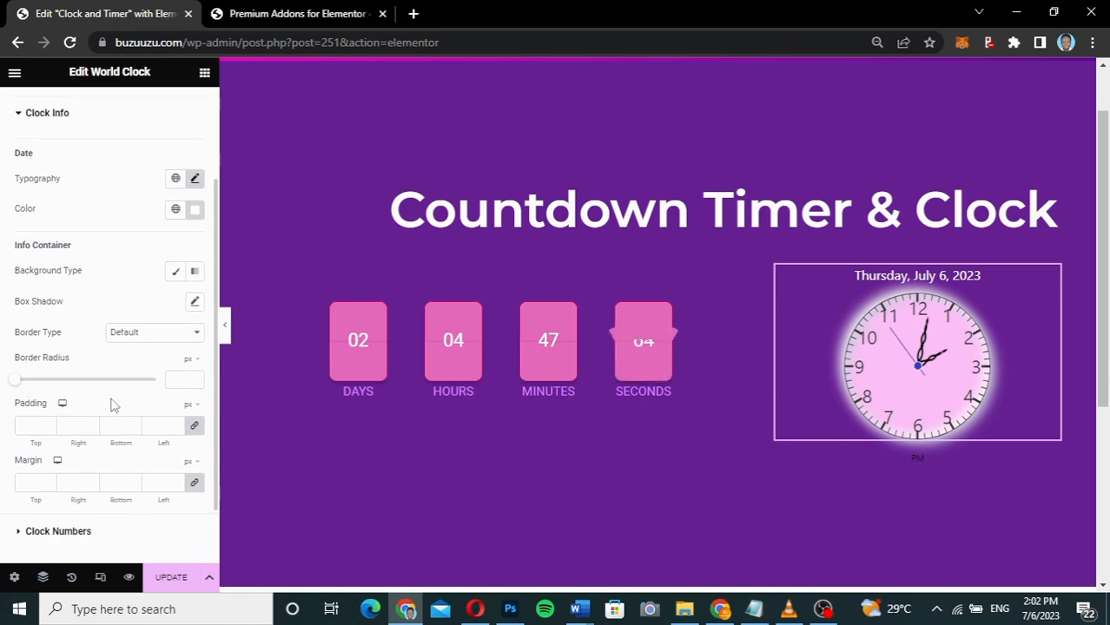
scroll(112, 402, down, 1)
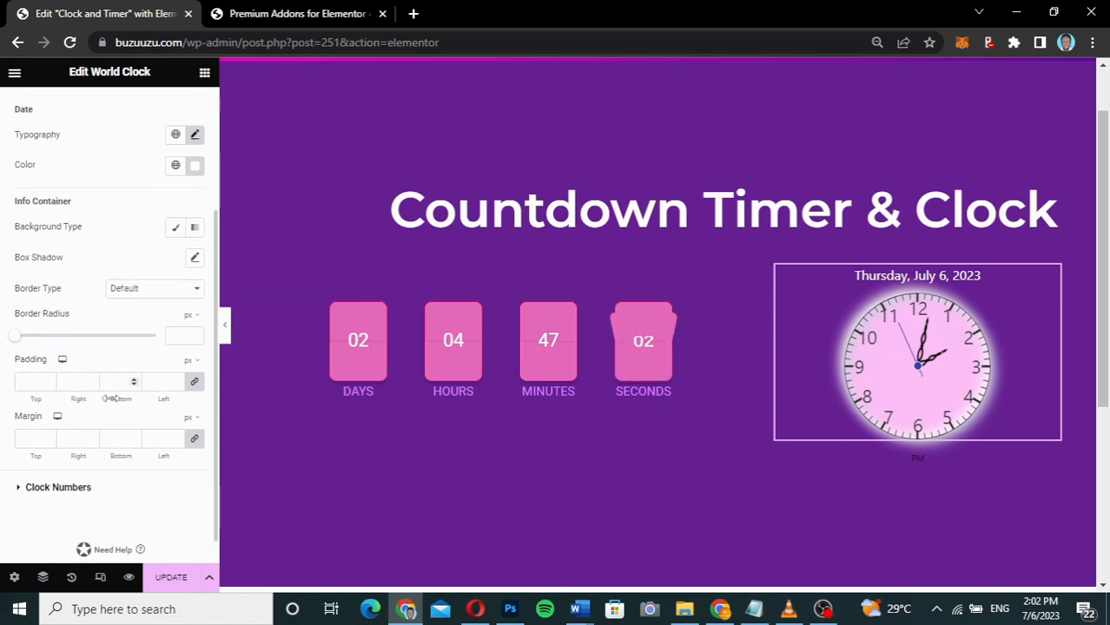
click(176, 228)
click(195, 259)
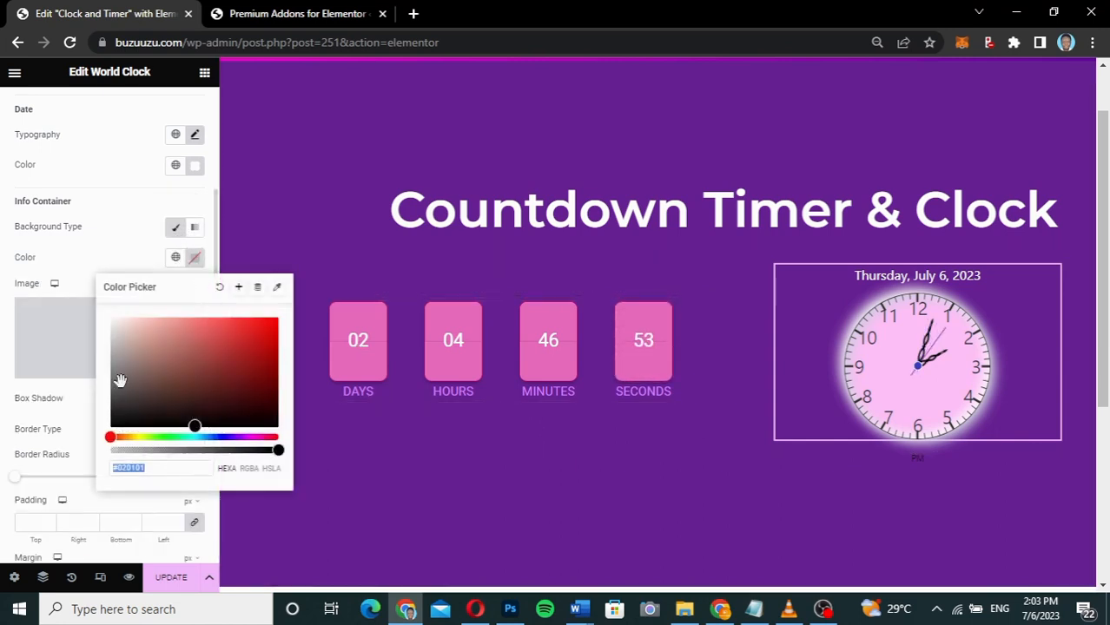
text(#E66BBD)
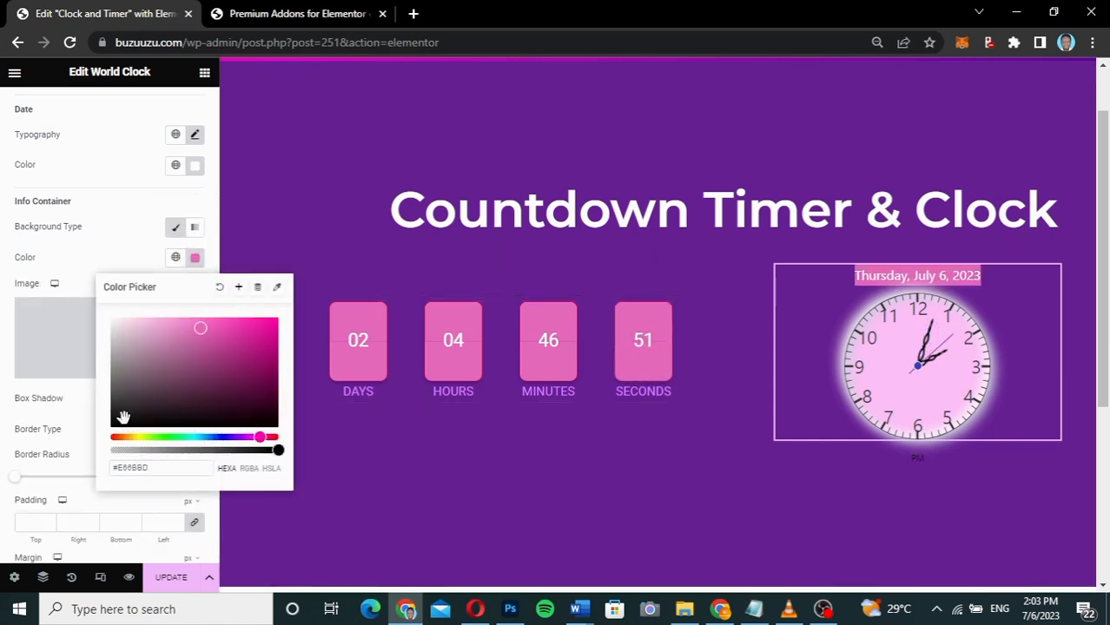
click(102, 257)
Unlink the info container's padding values and set 10 px at top and bottom and 20 px at right and left
scroll(100, 399, down, 3)
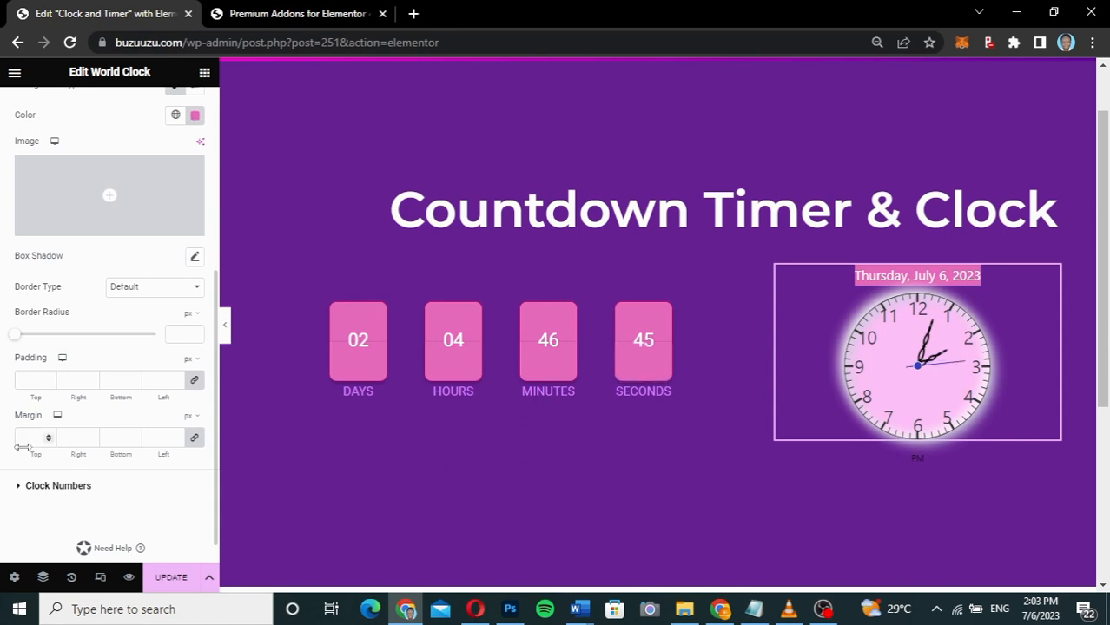
click(195, 381)
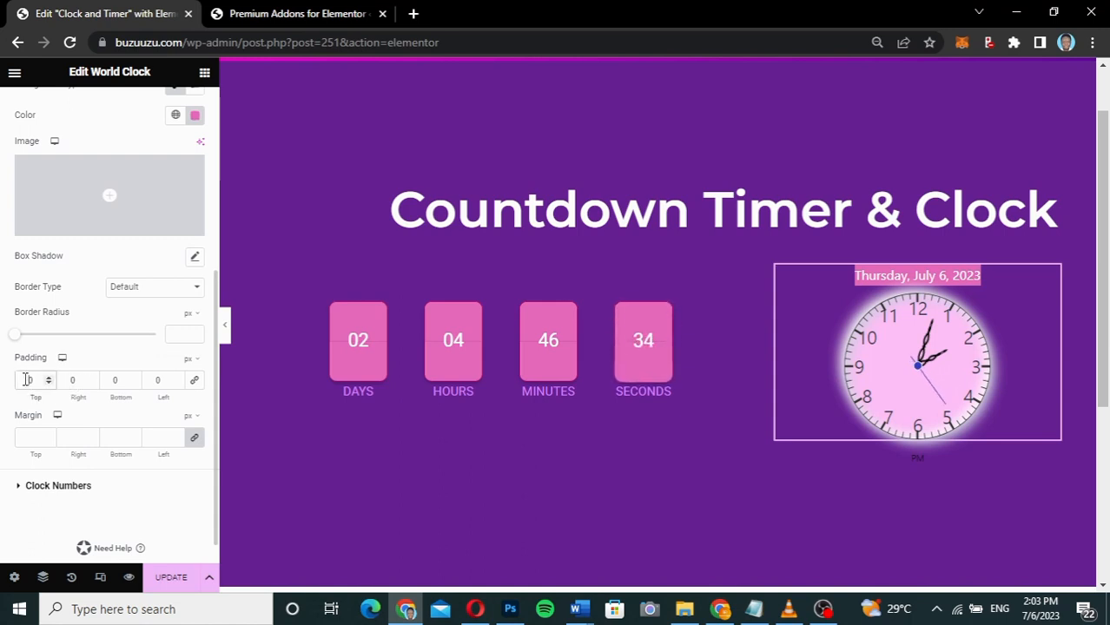
text(1)
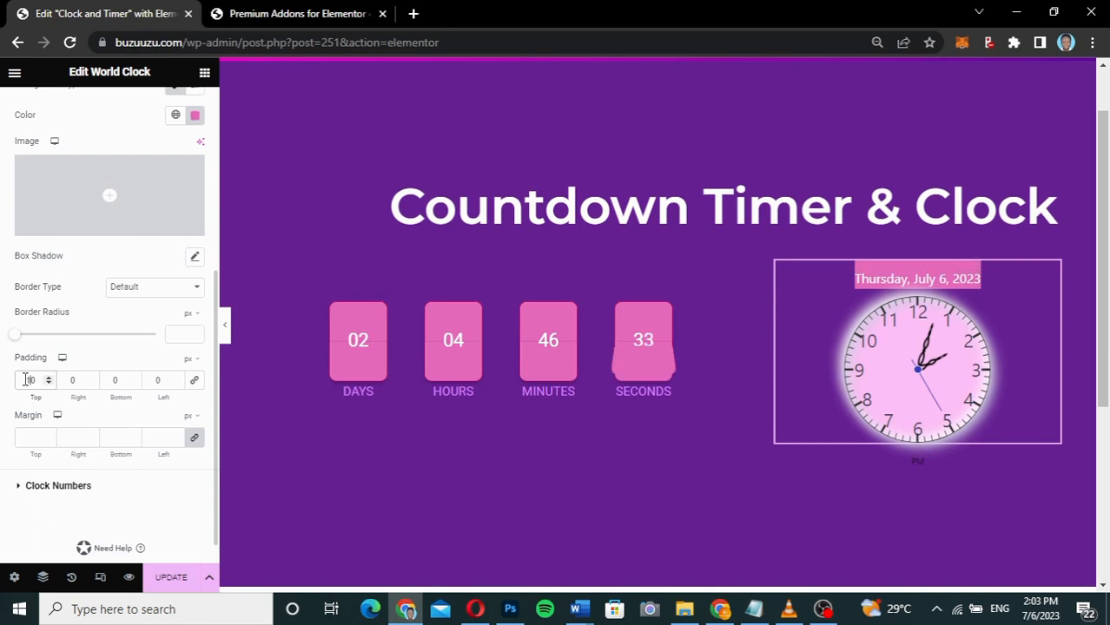
click(106, 379)
text(1)
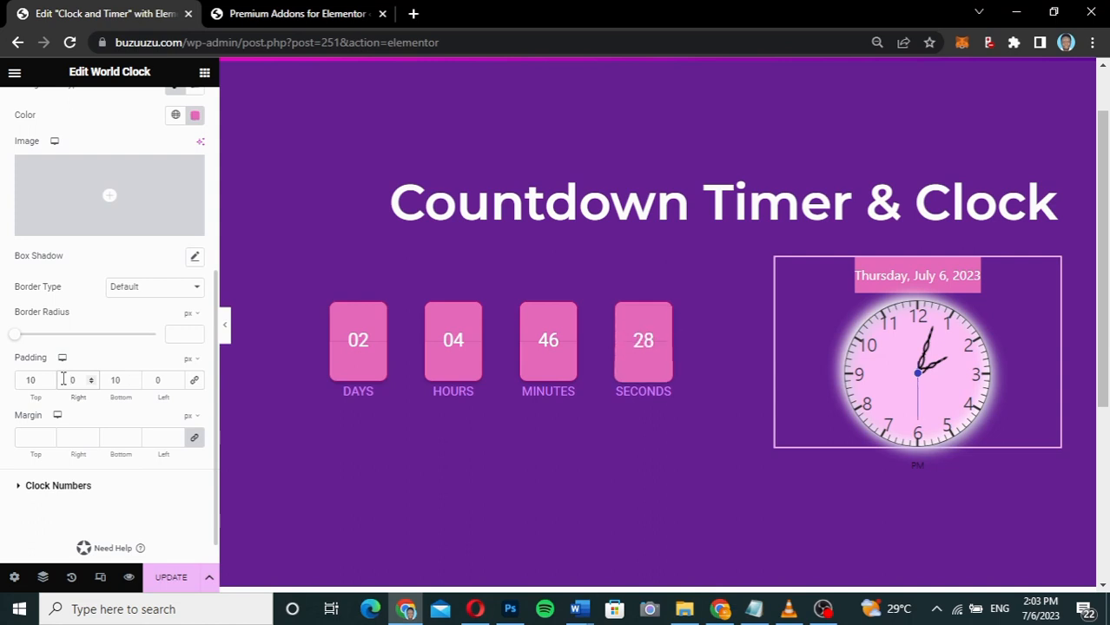
click(63, 379)
text(2)
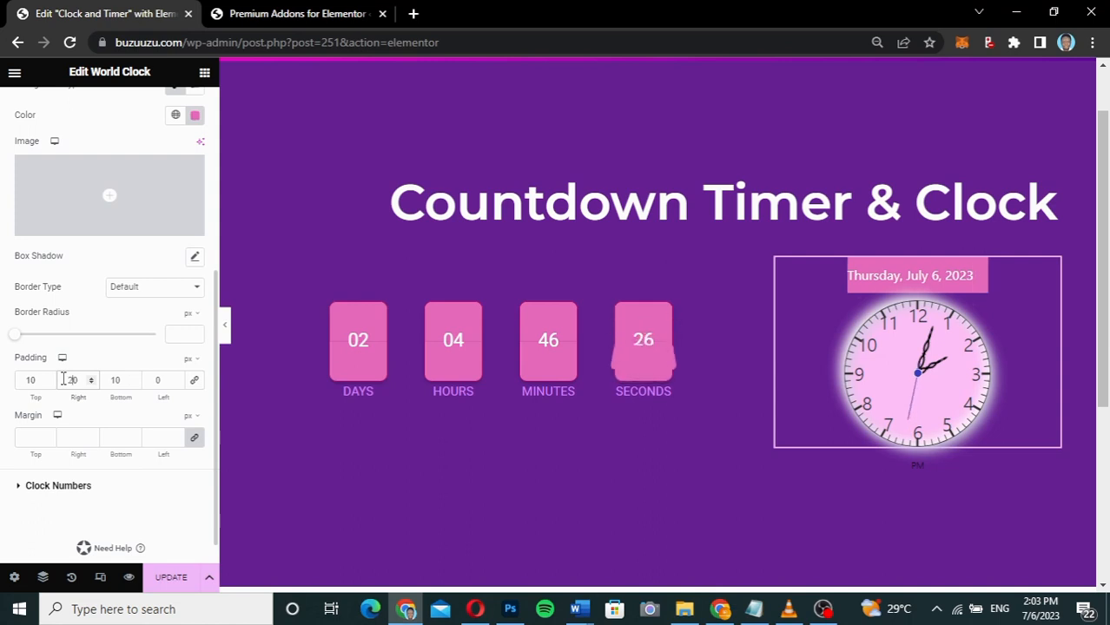
click(152, 380)
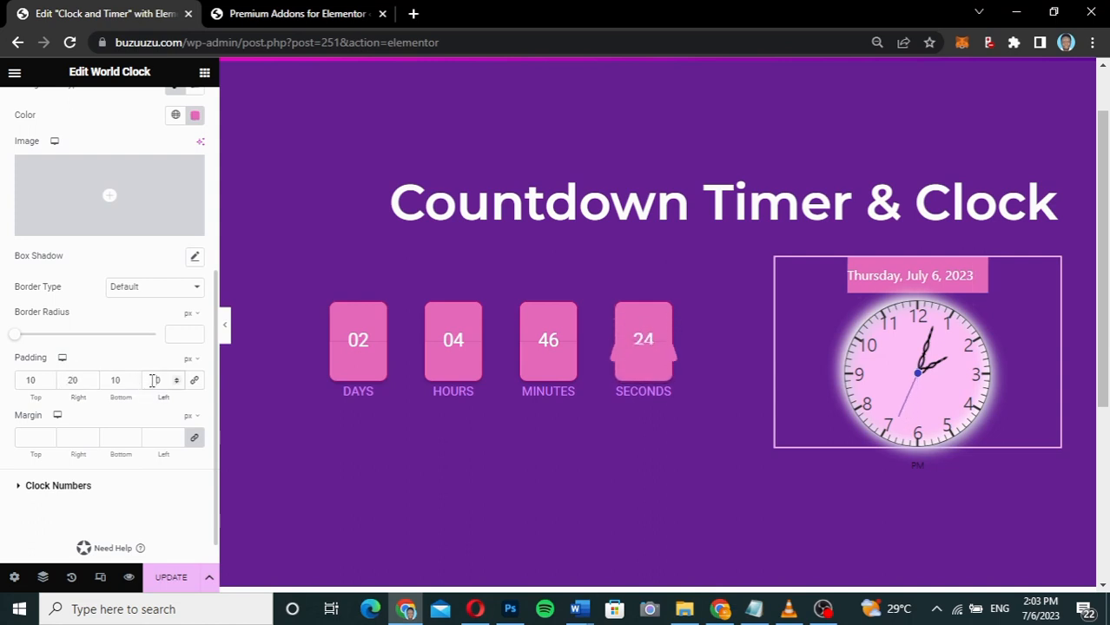
text(2)
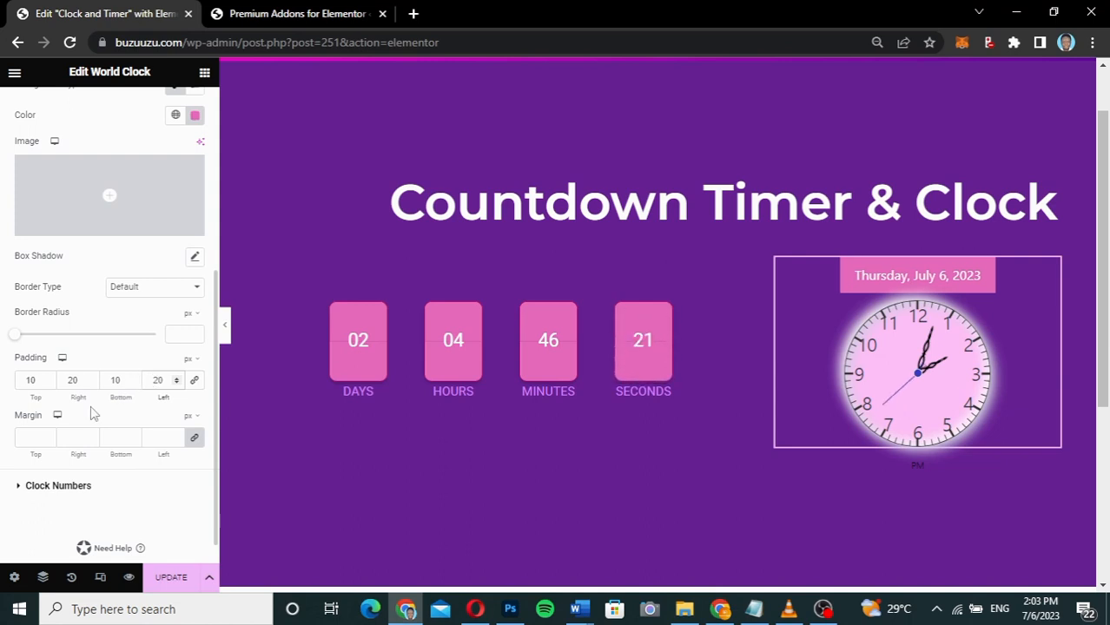
Unlink the date info container's margins, try a 50 px bottom margin, and settle on 20 px
click(193, 443)
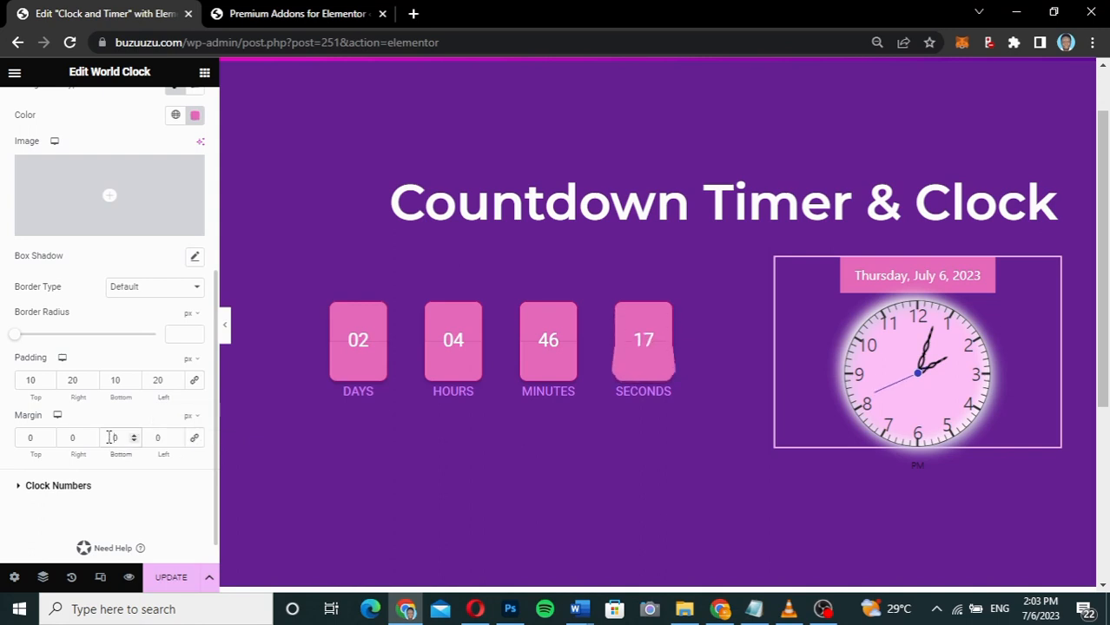
click(110, 438)
text(5)
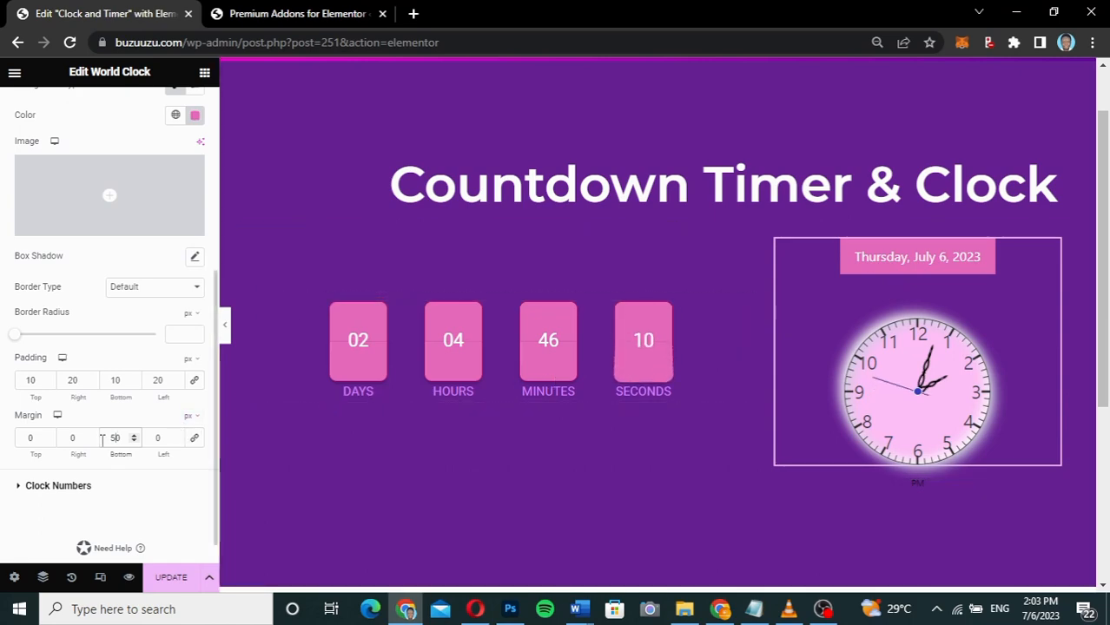
key(BackSpace)
text(2)
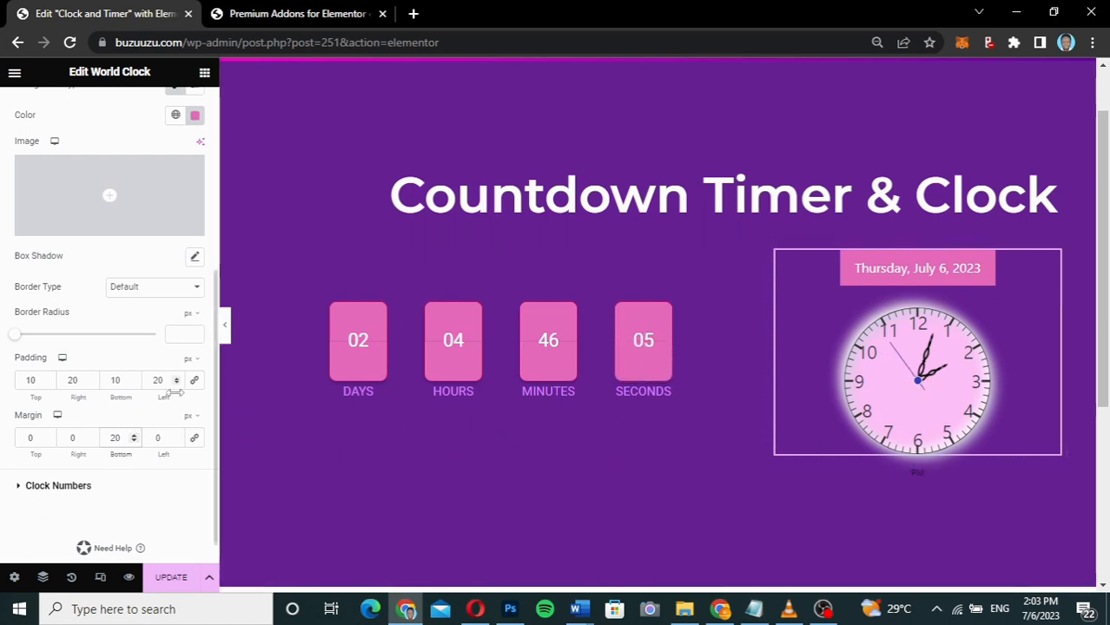
Try a border radius of 20 px on the date's info container, and settle on 10 px
click(177, 333)
text(20)
drag(182, 334, 143, 331)
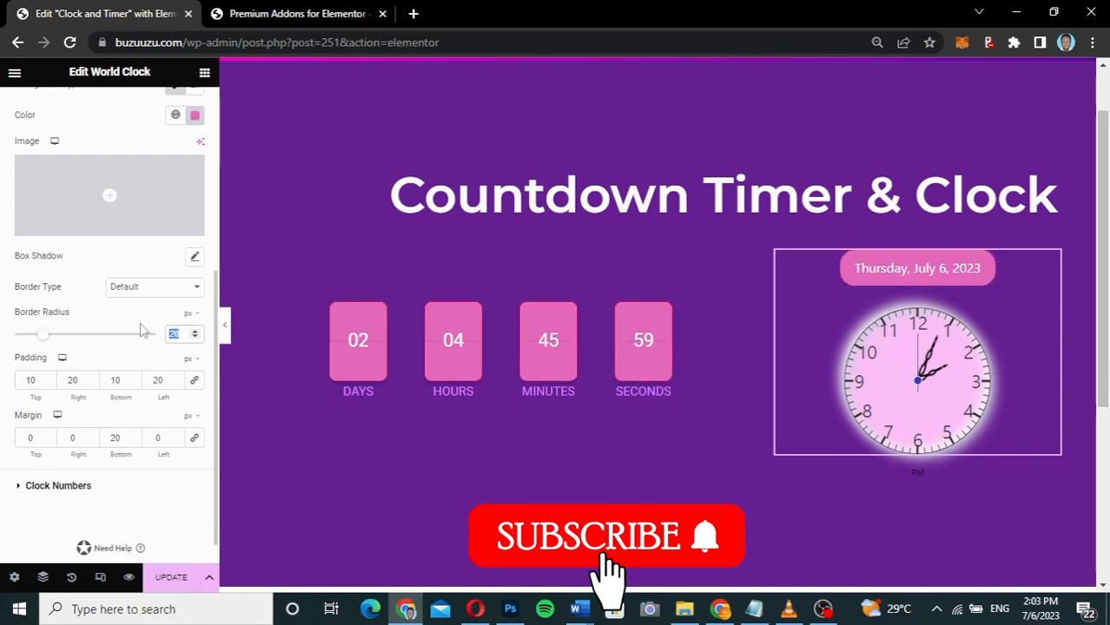
text(10)
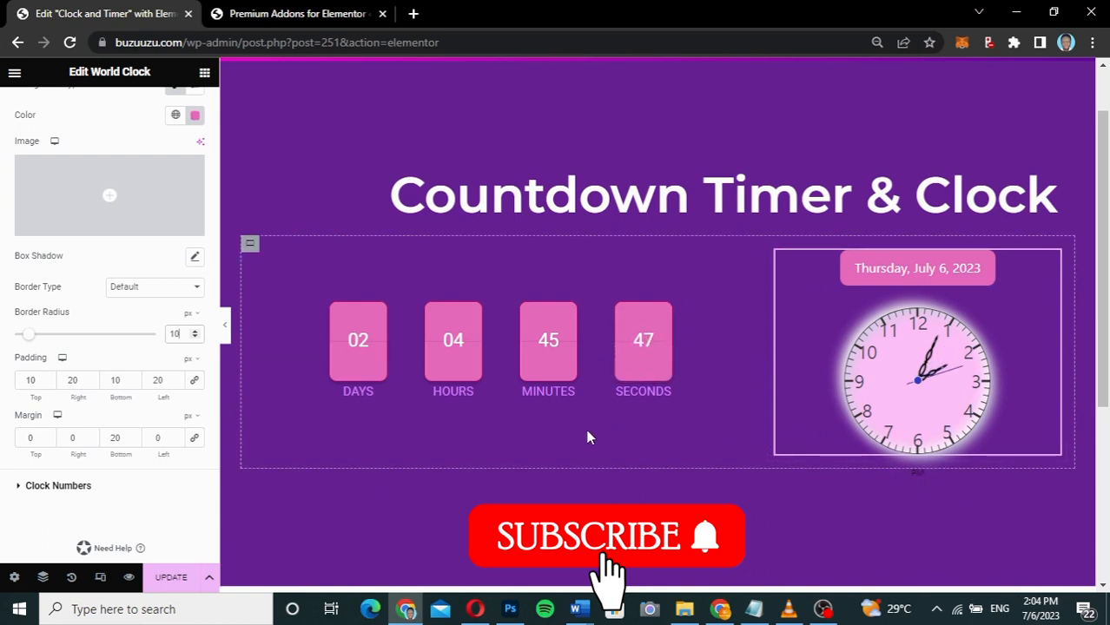
Turn off the meridiem display in the World Clock's content settings
scroll(78, 280, up, 4)
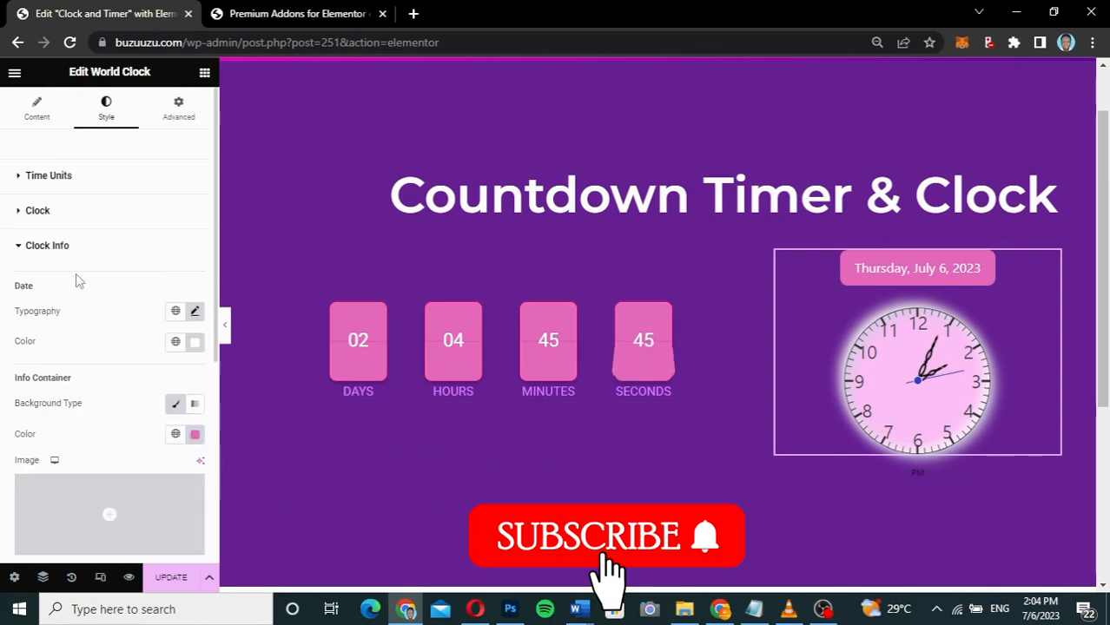
click(35, 120)
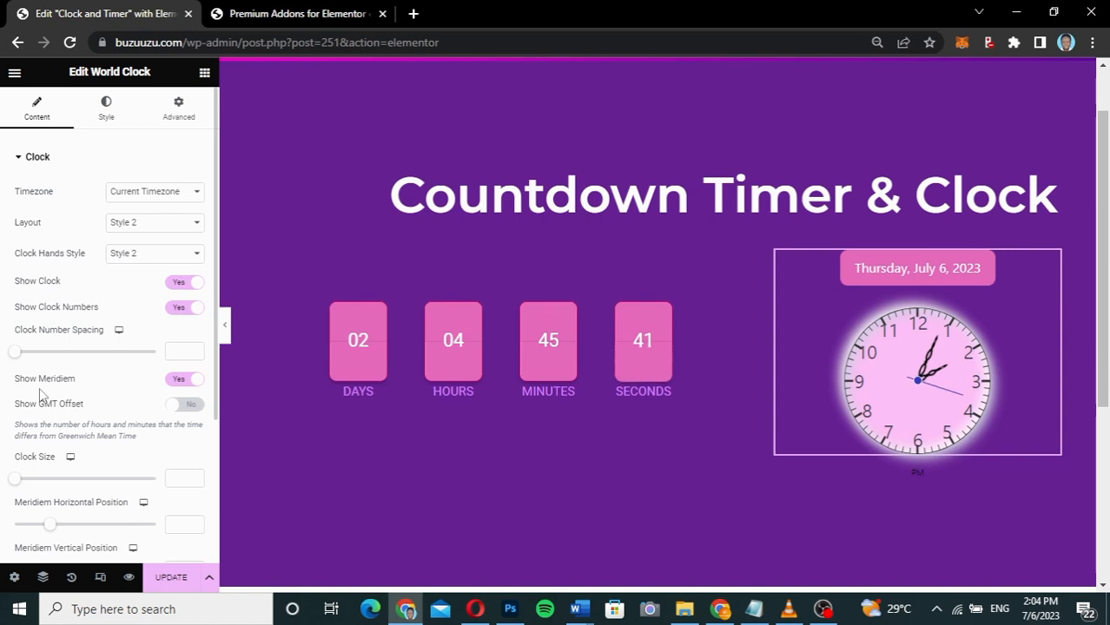
click(181, 382)
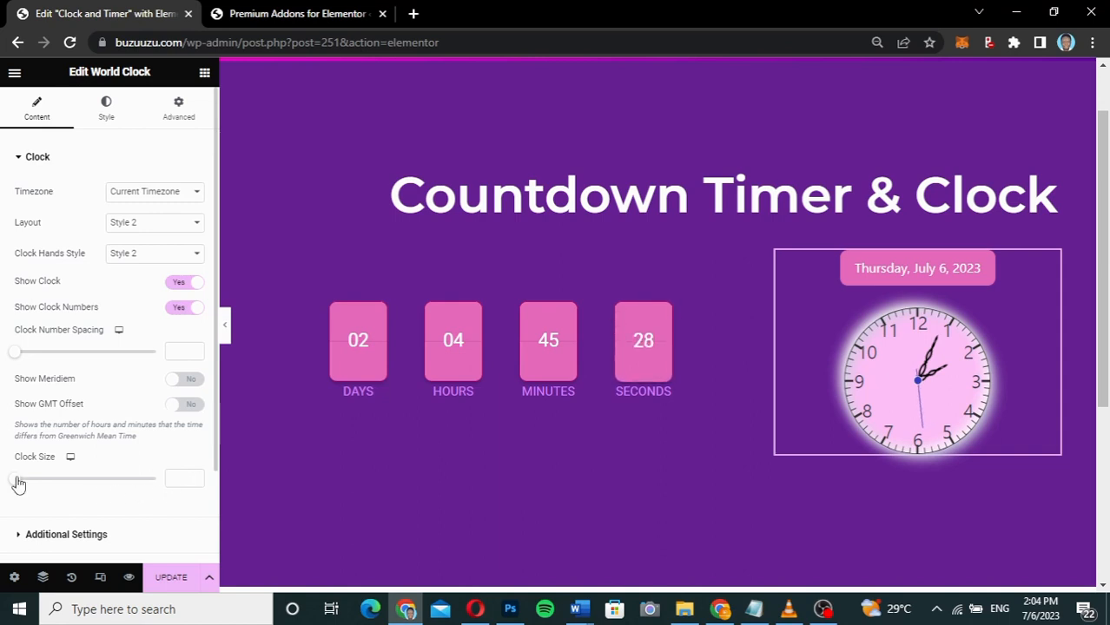
Try clock sizes of 305, 250 and 350, and settle on 300
drag(16, 479, 61, 485)
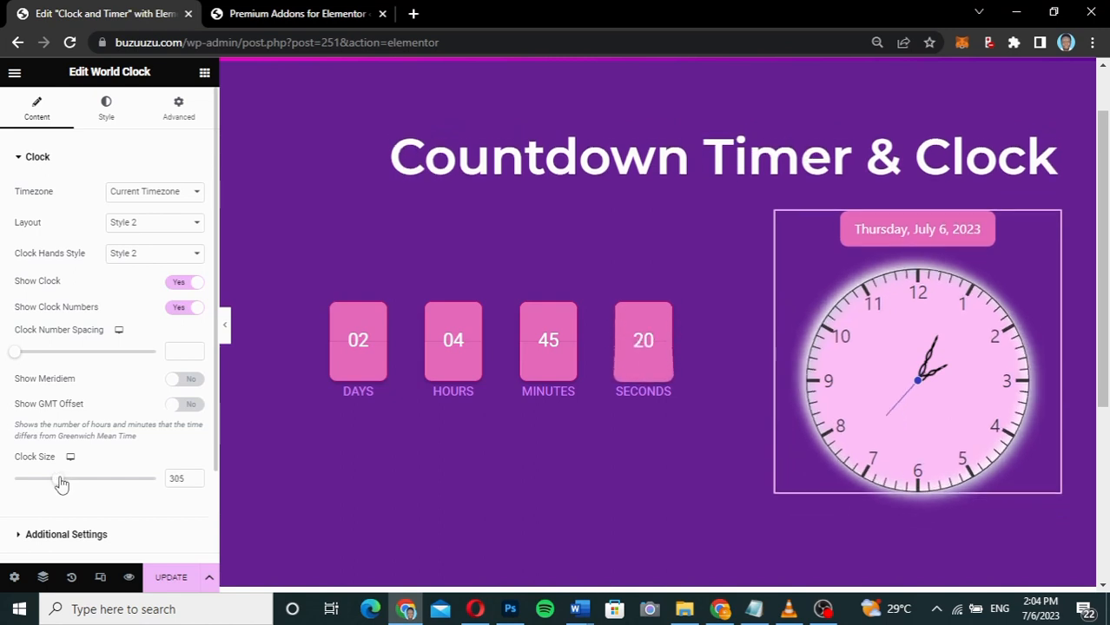
double_click(170, 480)
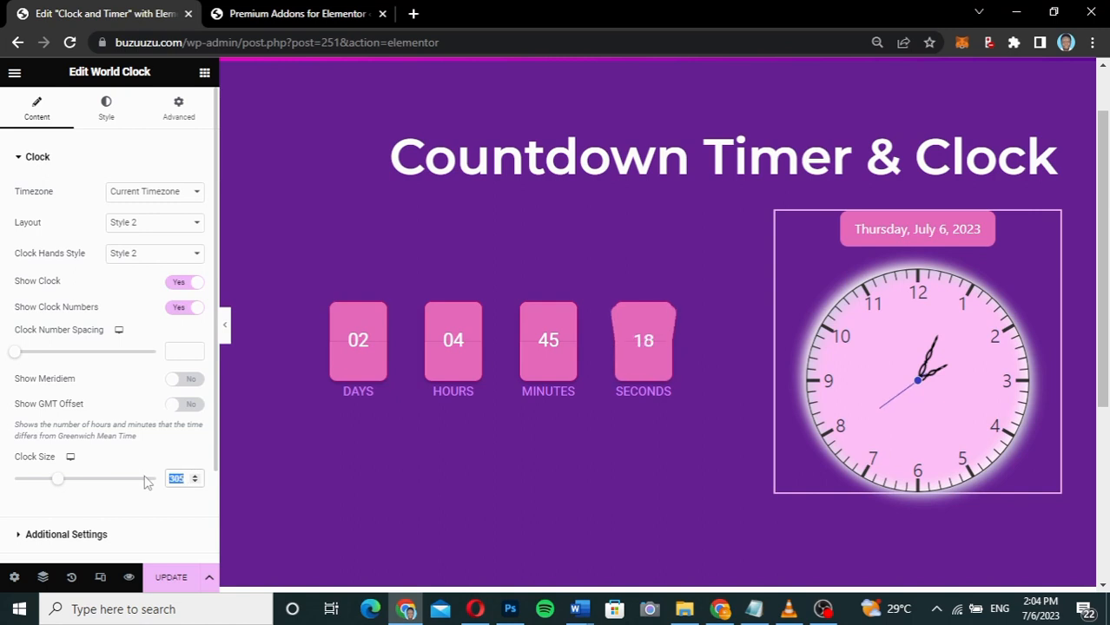
text(250)
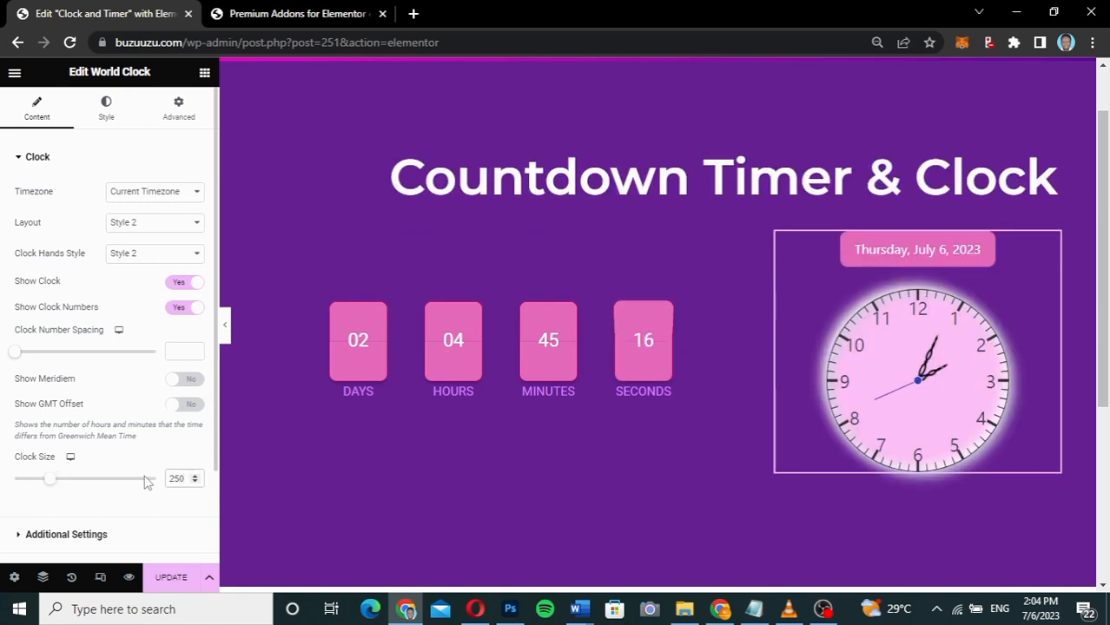
double_click(185, 478)
text(350)
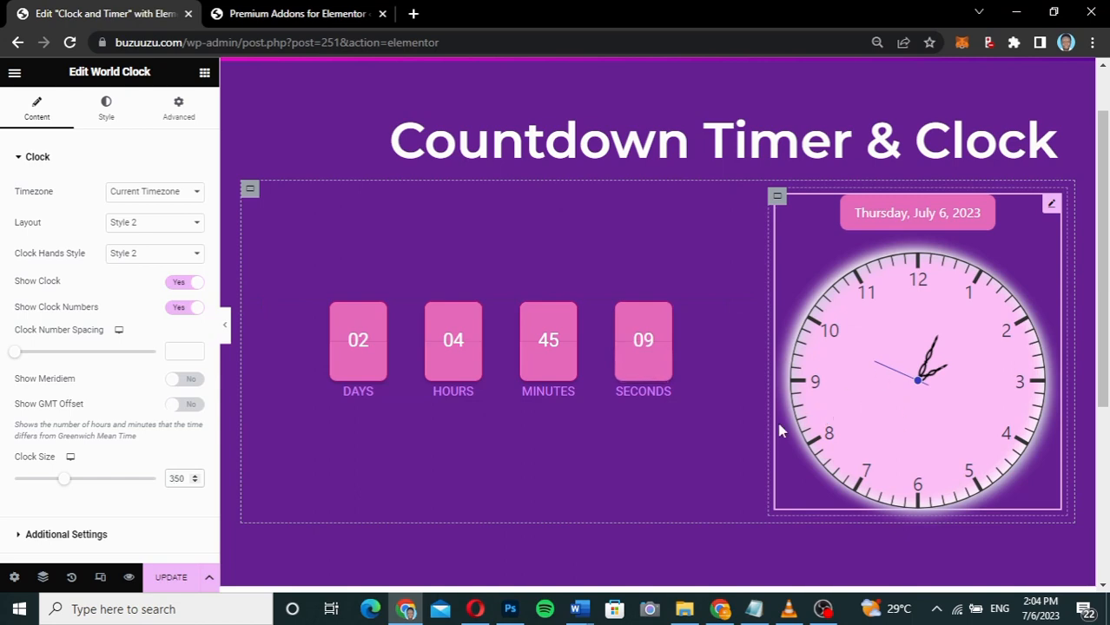
click(180, 480)
key(BackSpace)
text(0)
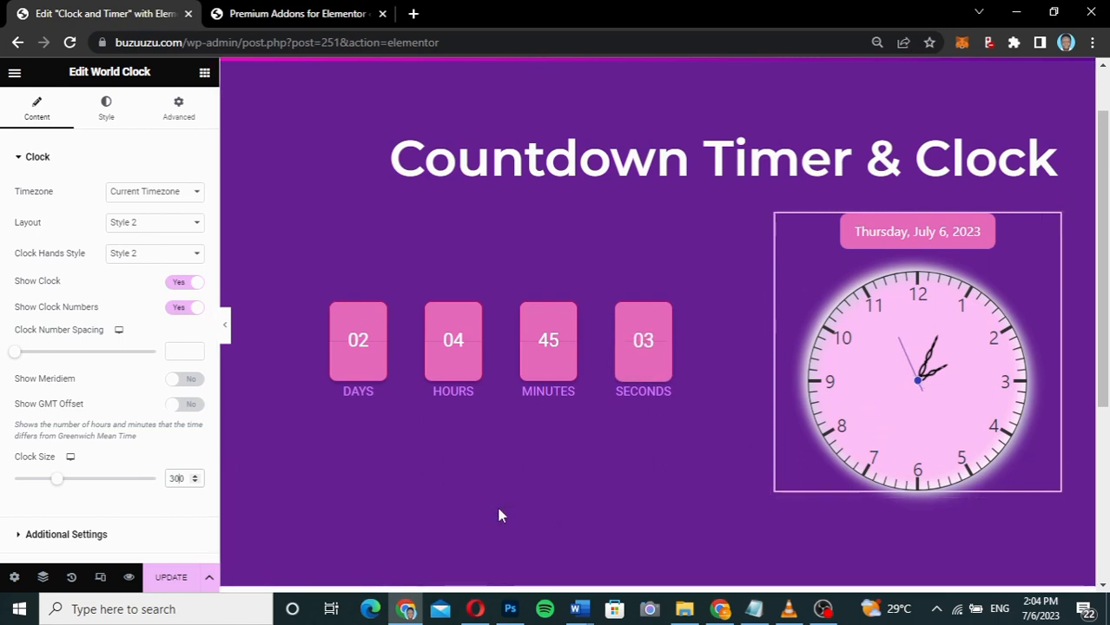
Enable a custom box shadow in the World Clock's clock style settings with a blur of 40
click(107, 125)
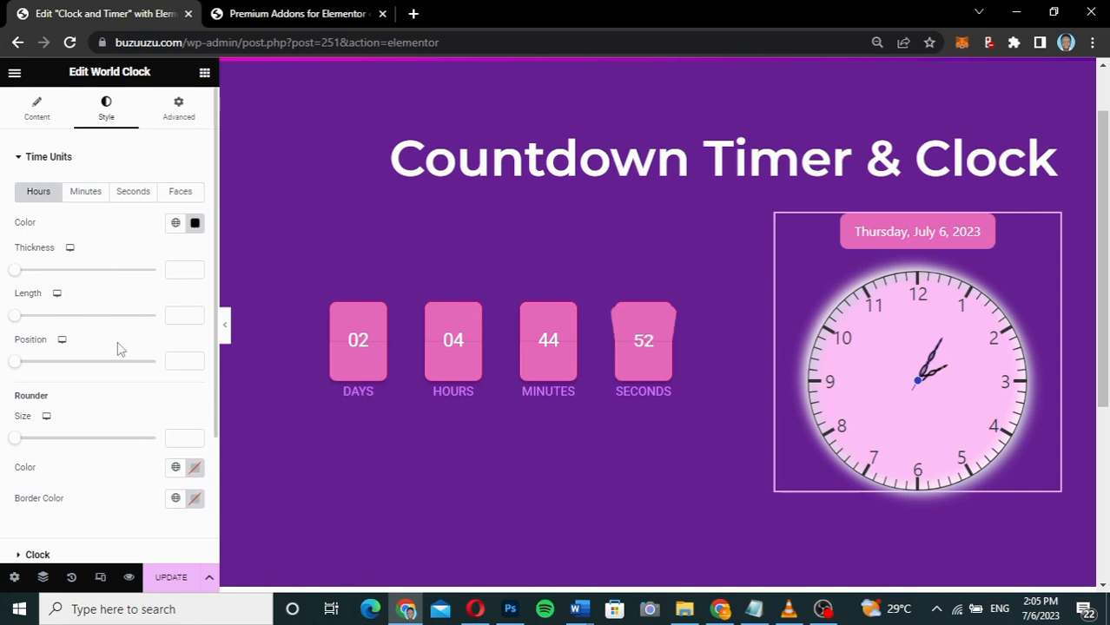
scroll(120, 348, down, 2)
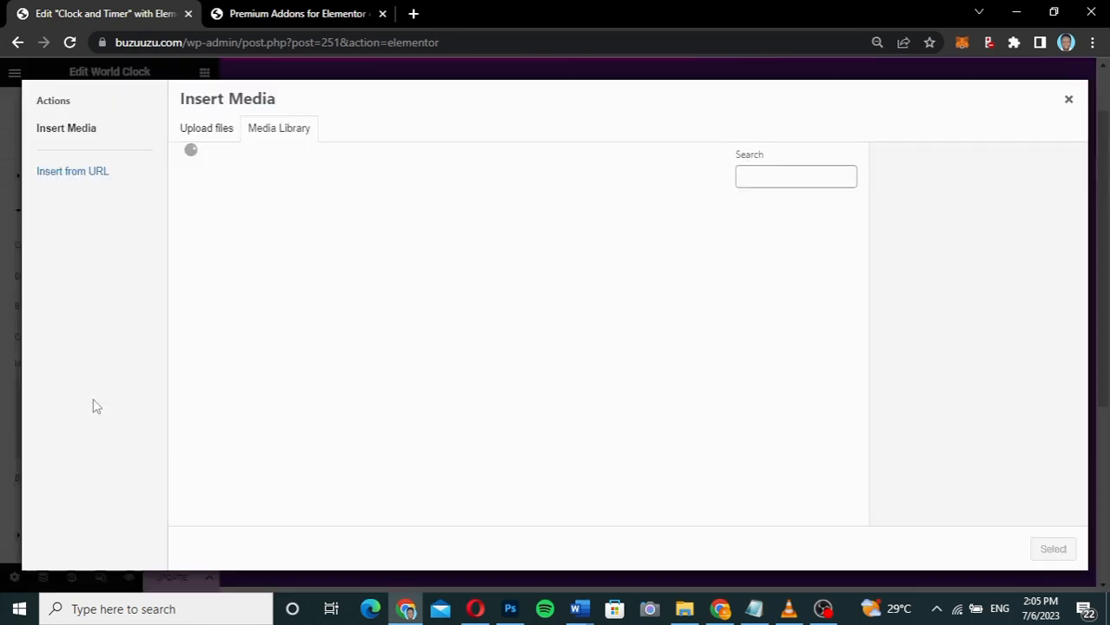
click(1069, 99)
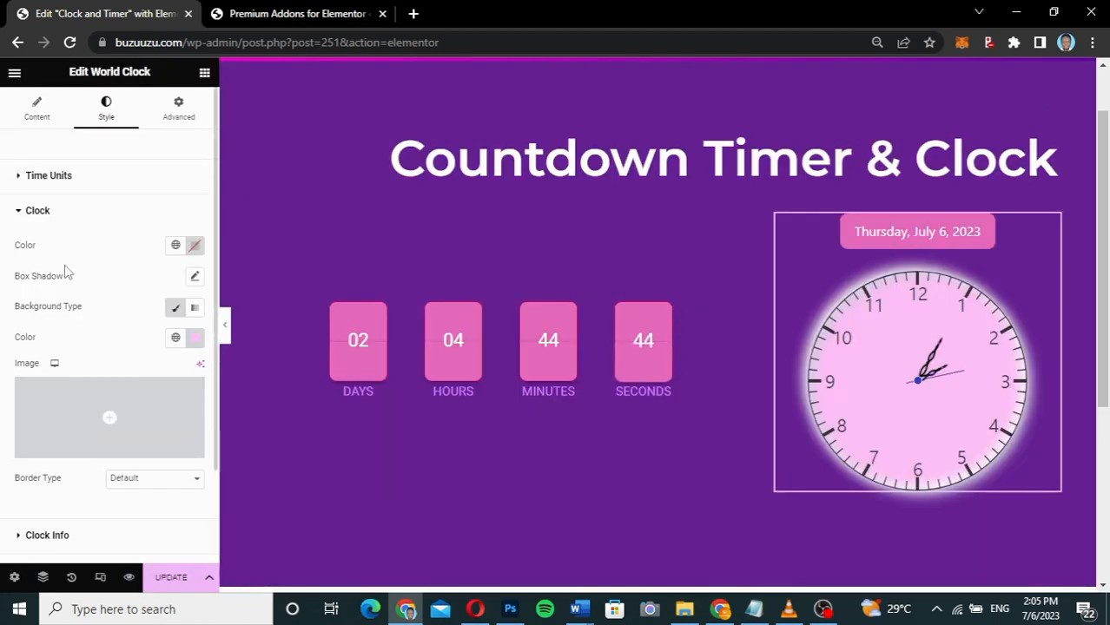
click(195, 278)
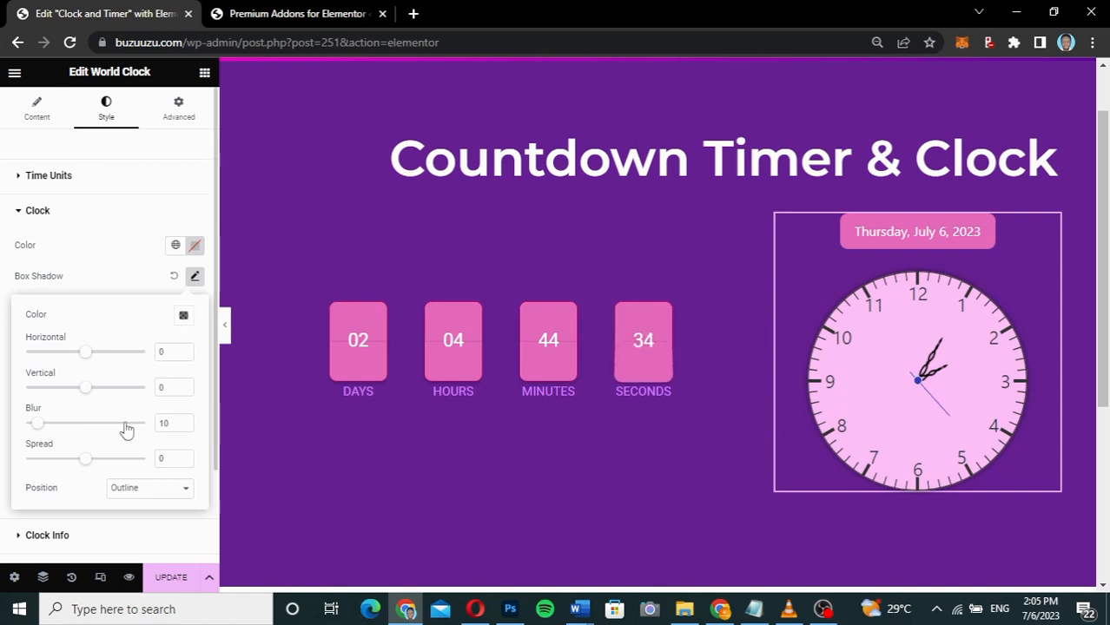
drag(167, 423, 150, 424)
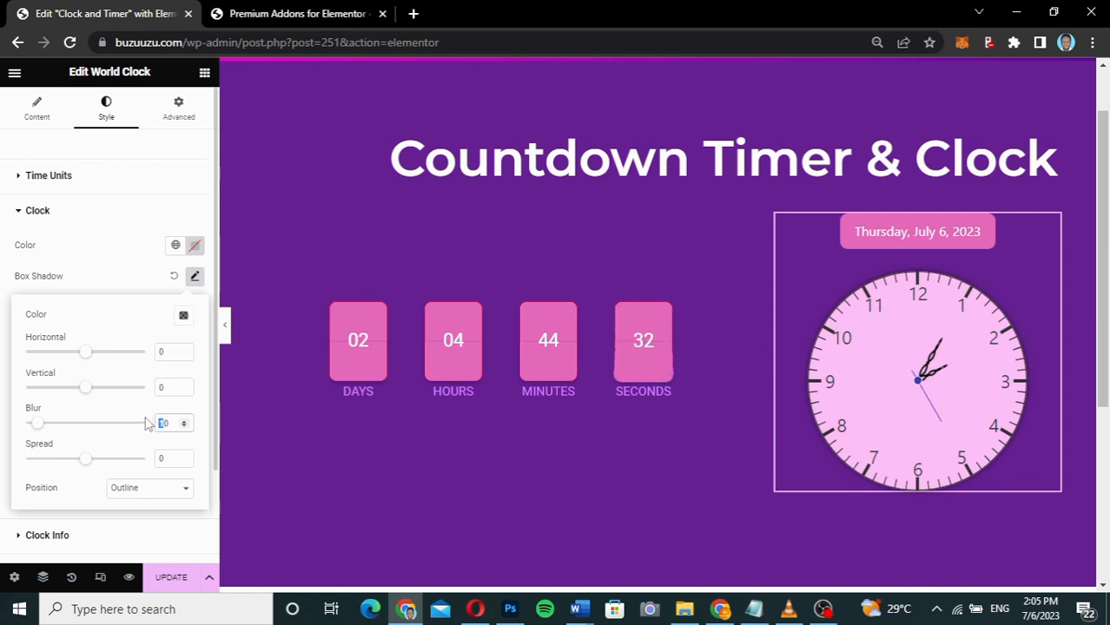
text(40)
Color the clock's box shadow light pink, rgba(250, 132, 226, 0.96)
click(182, 316)
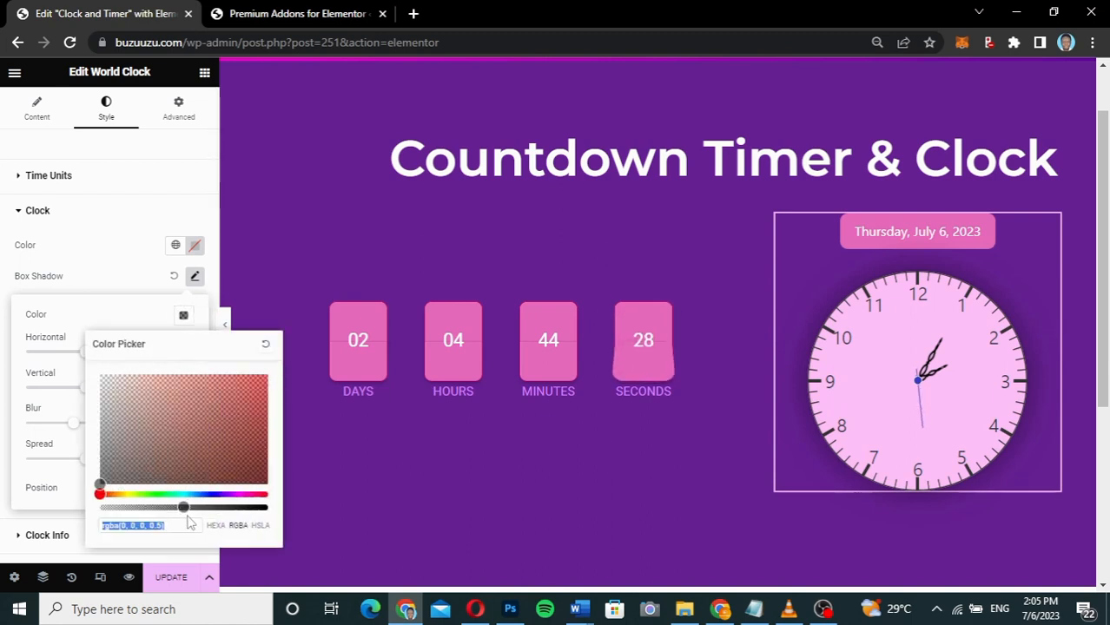
drag(186, 507, 285, 509)
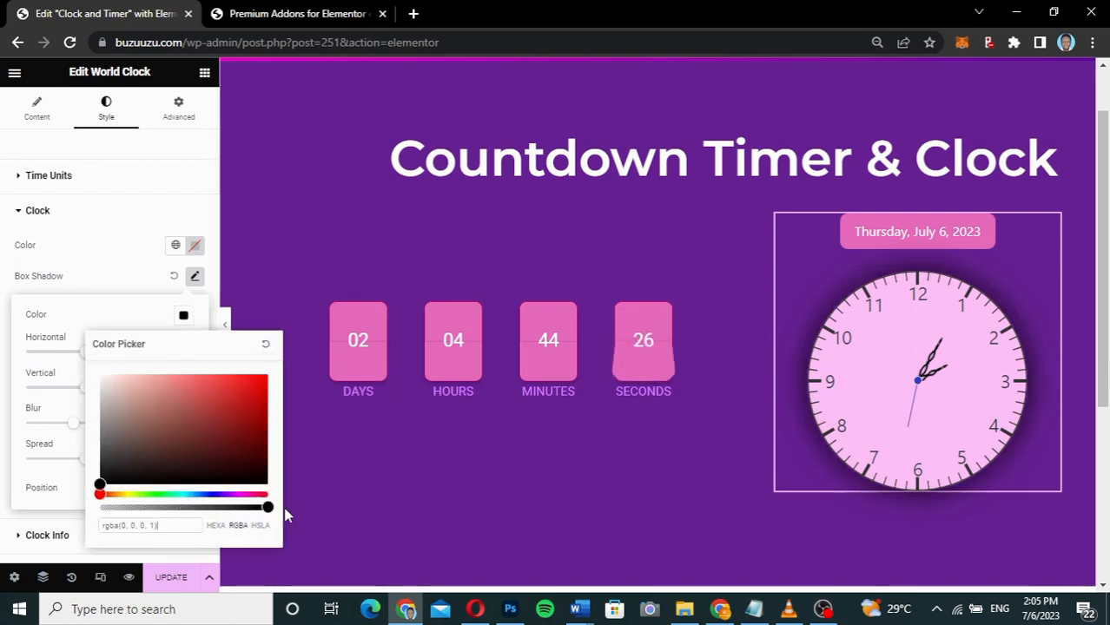
click(151, 507)
drag(215, 507, 263, 509)
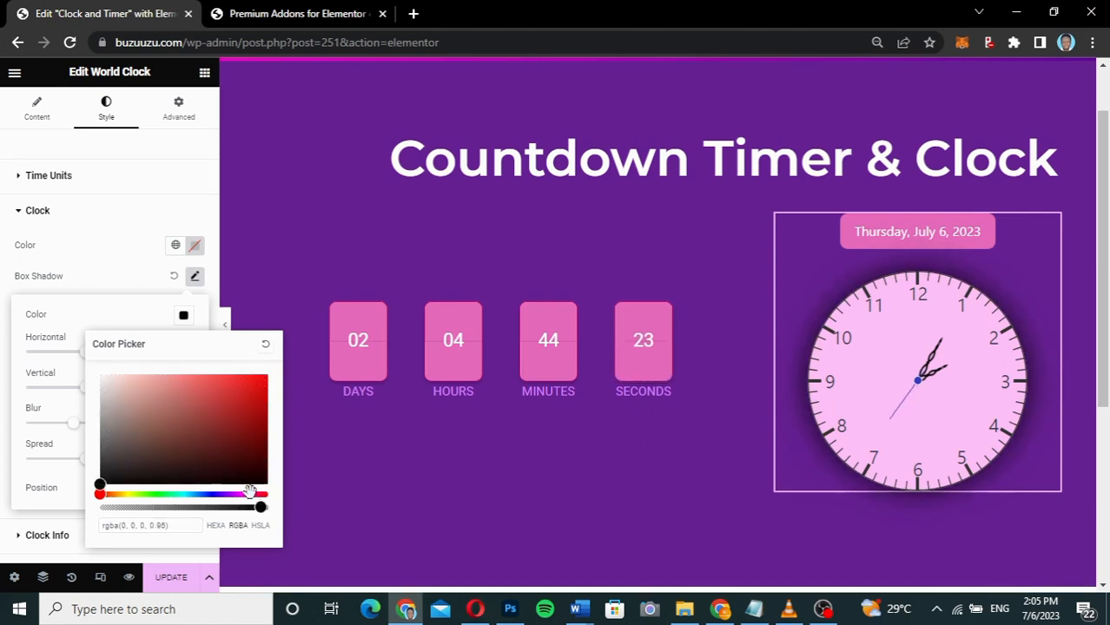
click(246, 494)
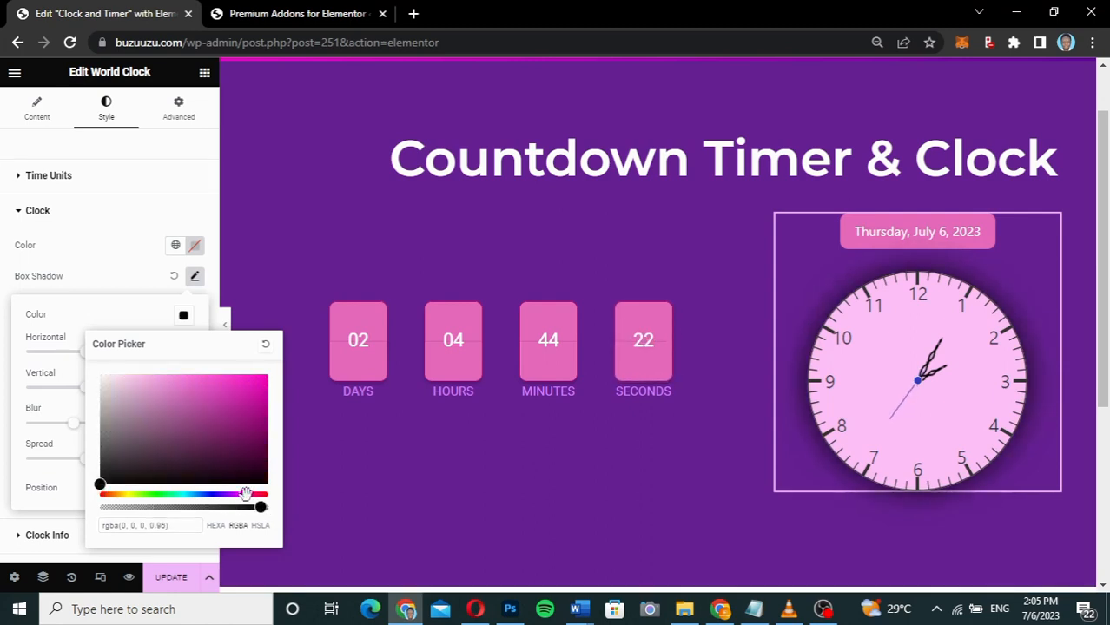
click(231, 394)
click(213, 376)
click(195, 376)
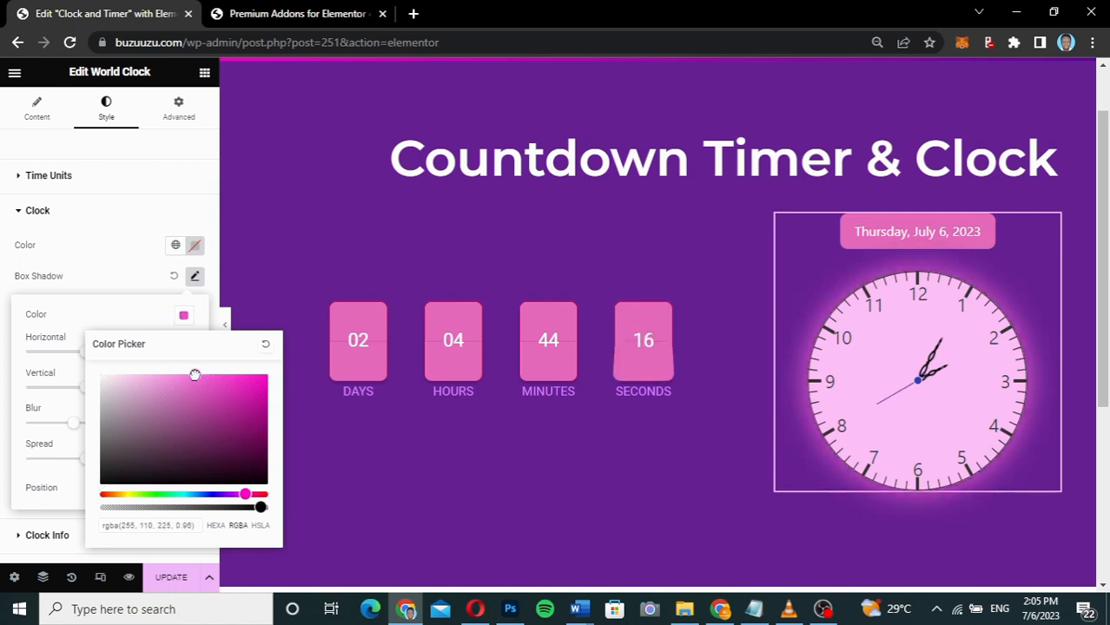
click(179, 377)
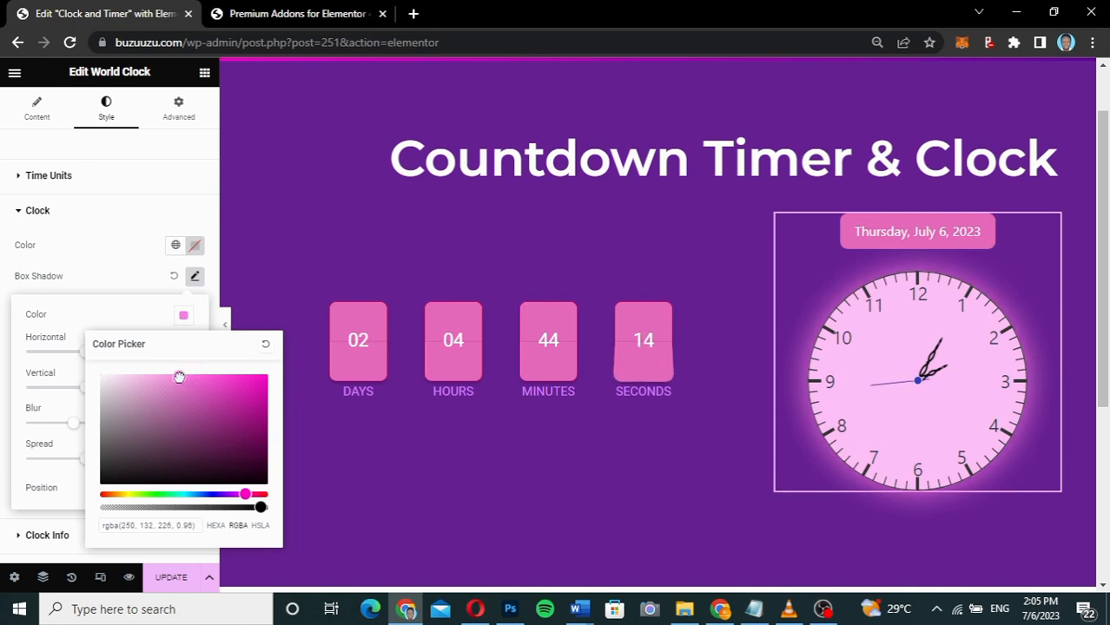
Set the blur of the clock's box shadow to 30
click(140, 318)
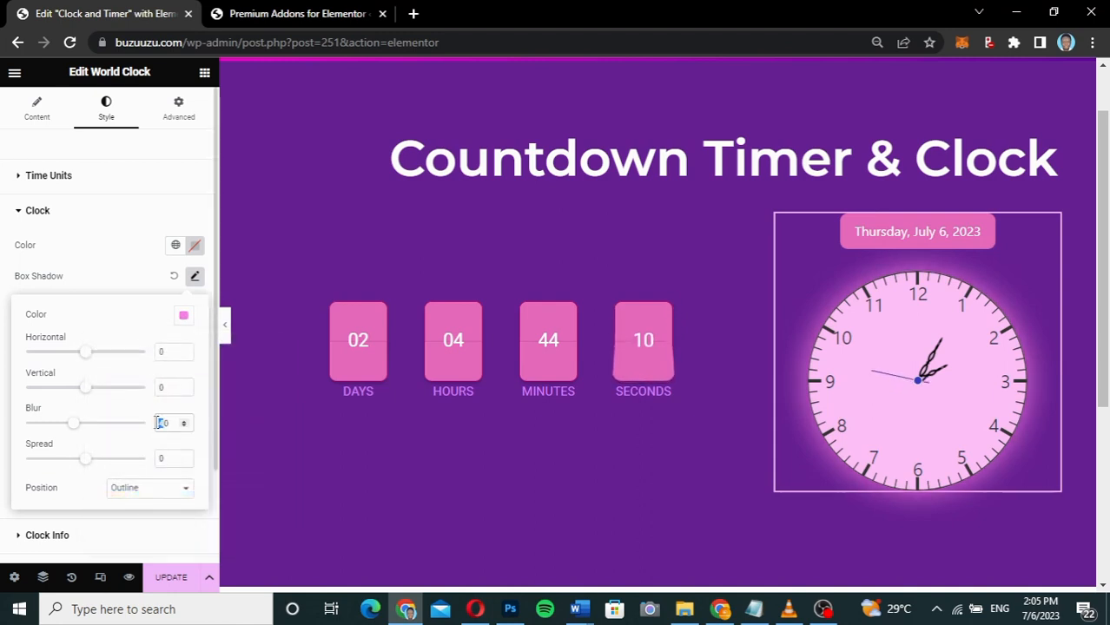
text(3)
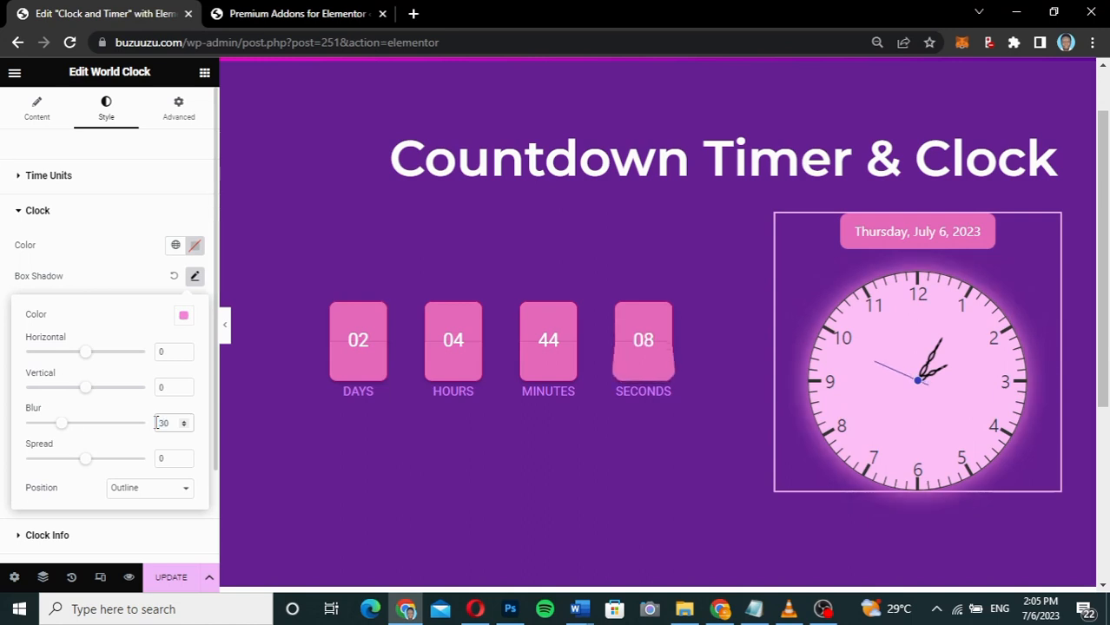
click(122, 272)
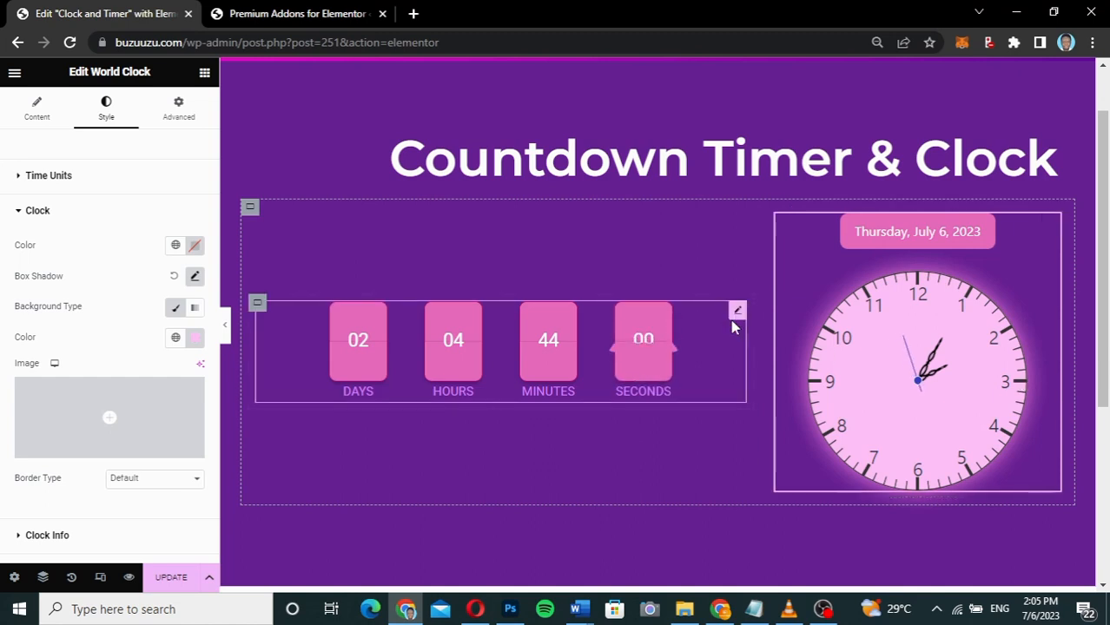
Give the clock a solid border with a width of 5 px on all sides
scroll(94, 340, down, 1)
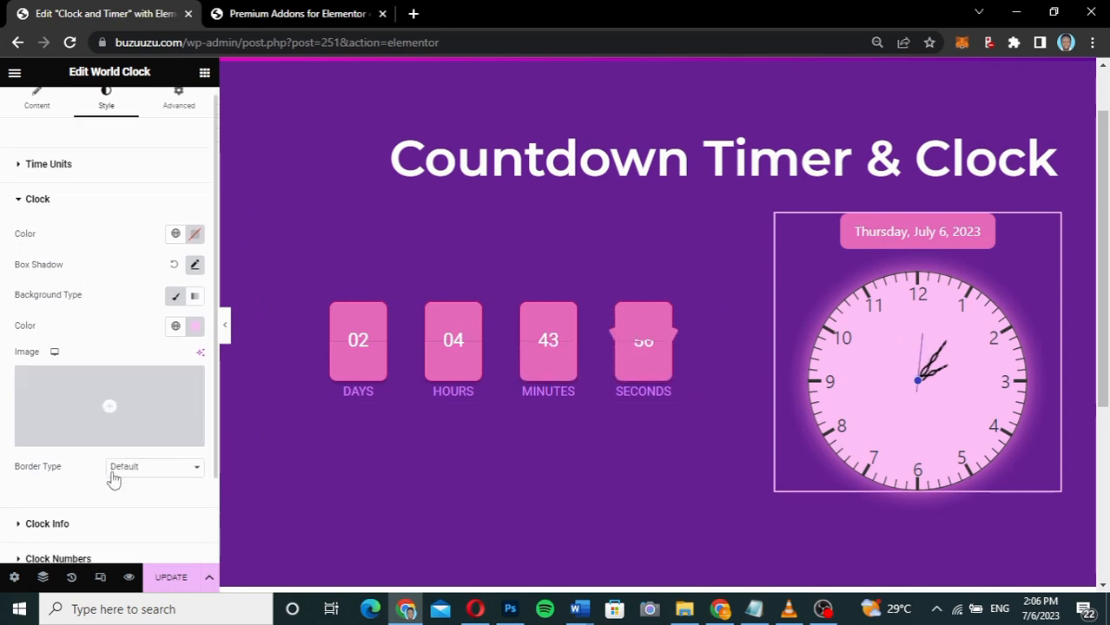
click(153, 466)
click(137, 507)
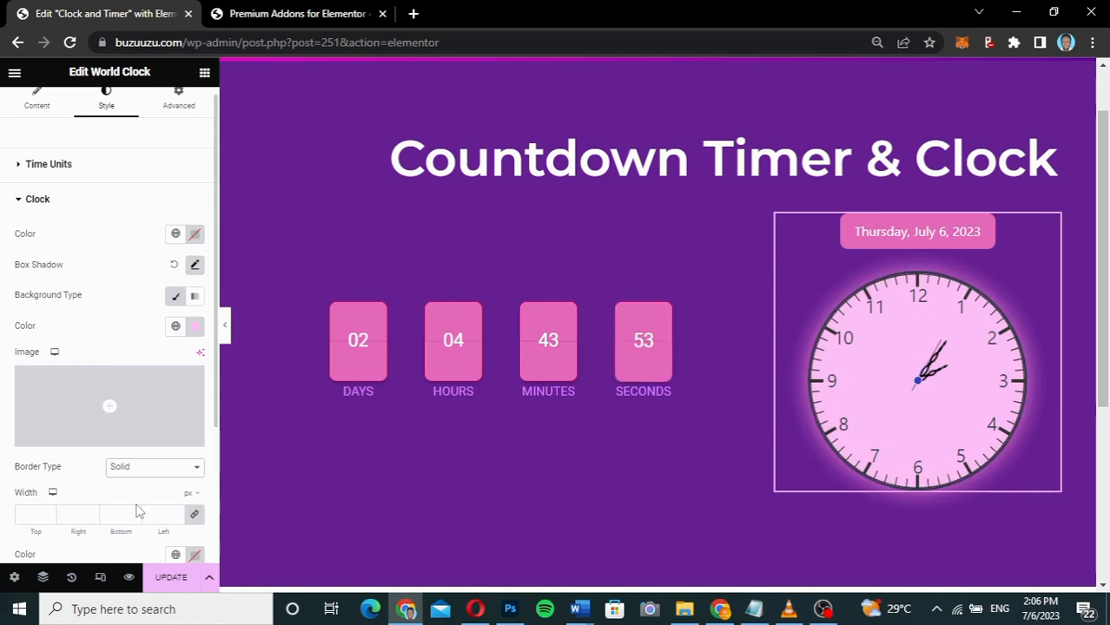
scroll(137, 510, down, 2)
click(38, 432)
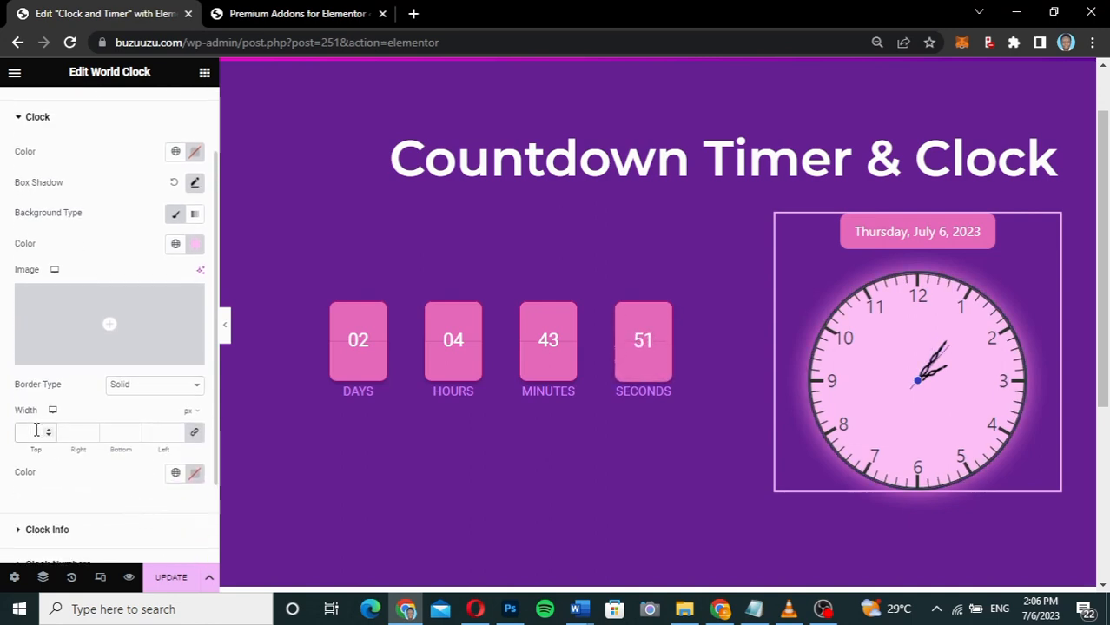
text(5)
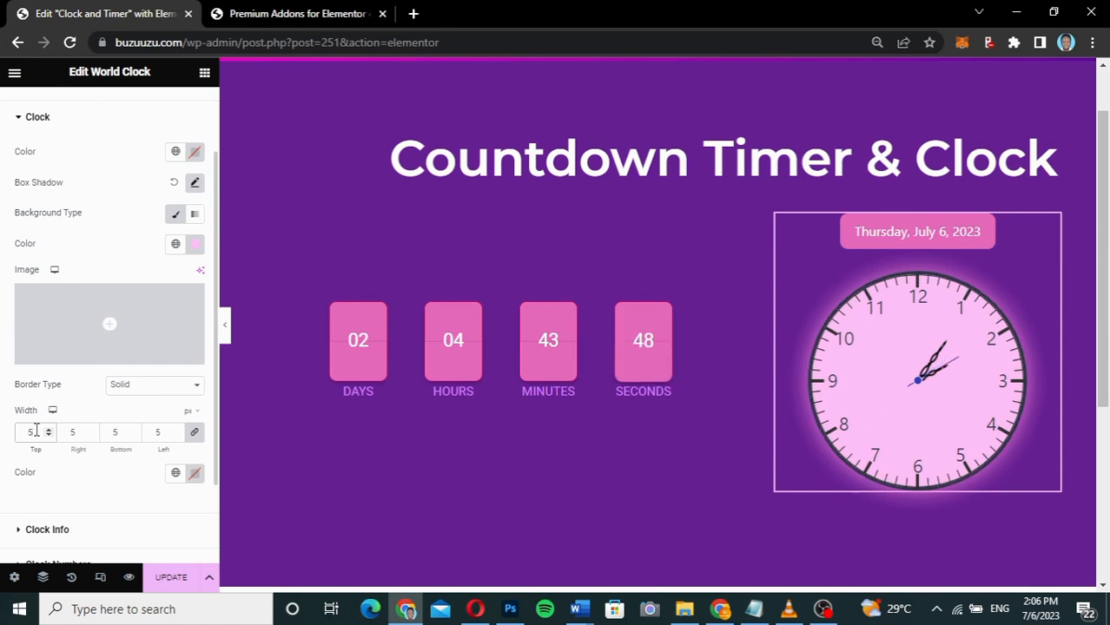
Try pink #E66BBD and a darker magenta for the clock's border color, and settle on black
click(196, 473)
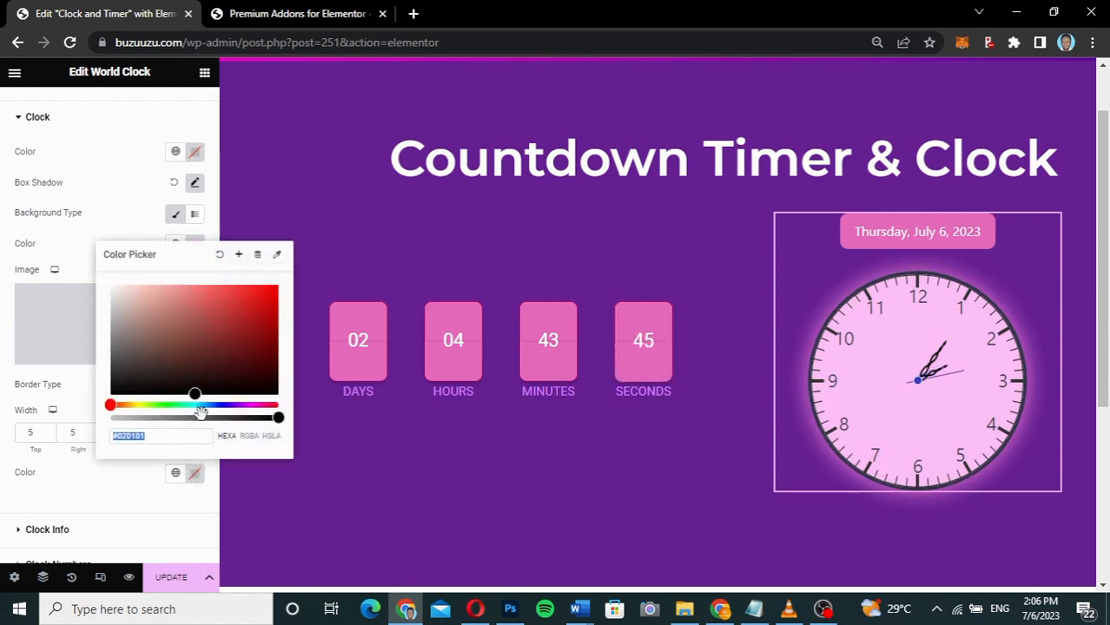
text(#E66BBD)
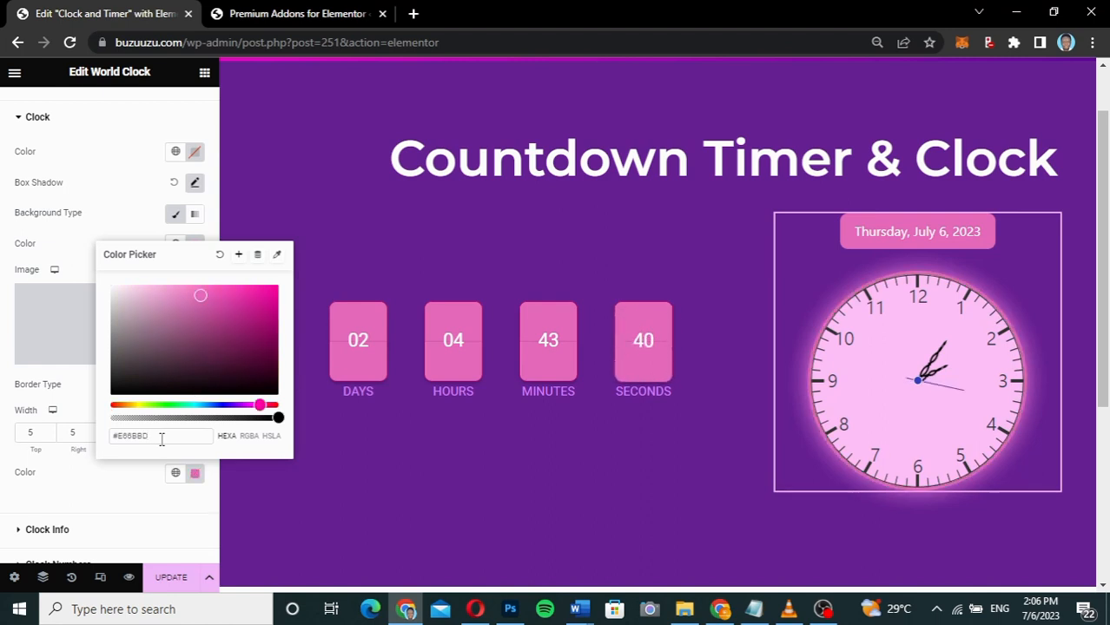
click(253, 297)
drag(256, 296, 248, 289)
click(270, 325)
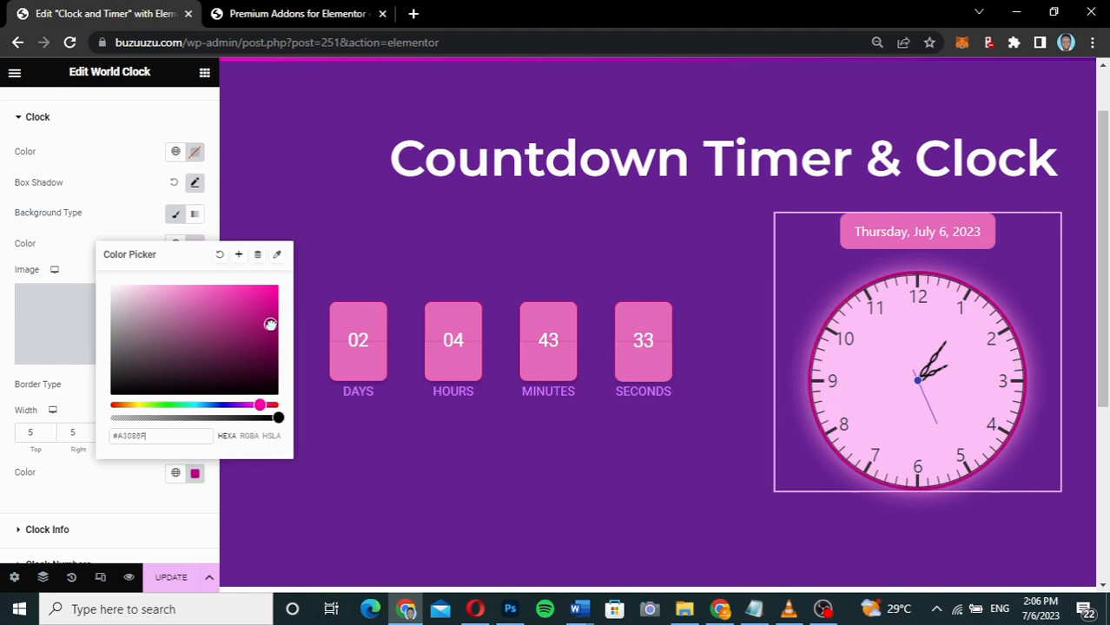
drag(272, 327, 80, 418)
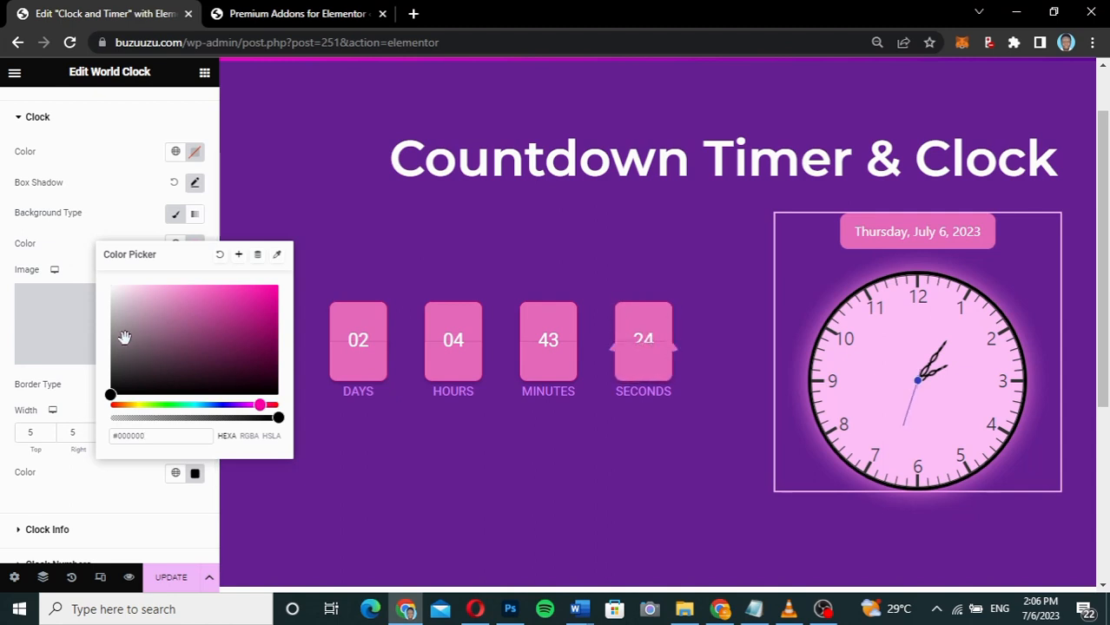
click(113, 370)
drag(113, 370, 103, 417)
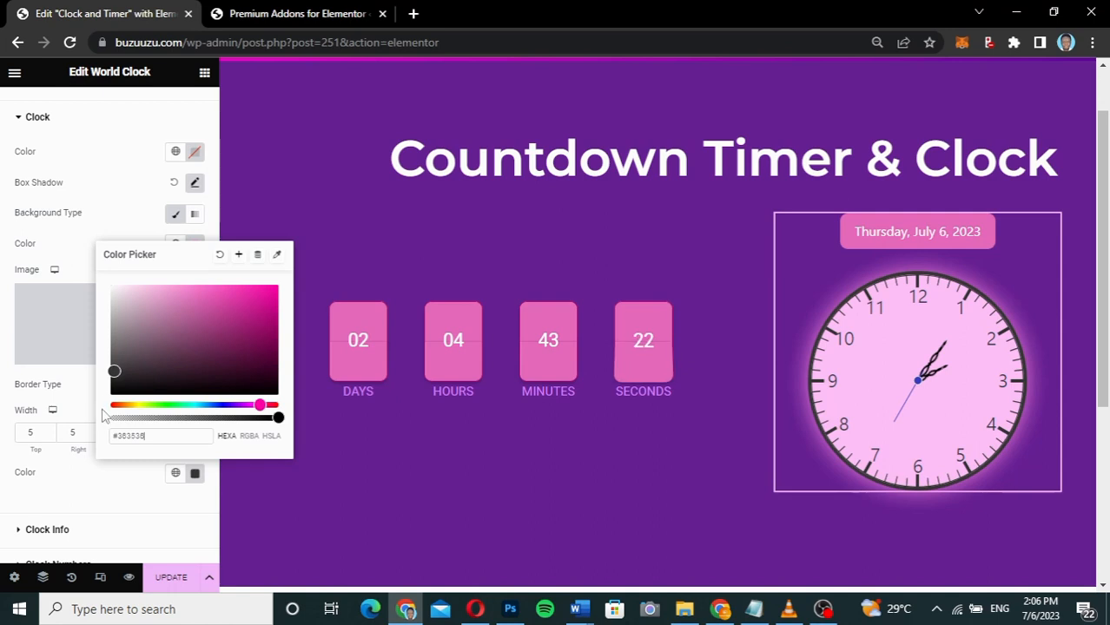
click(78, 246)
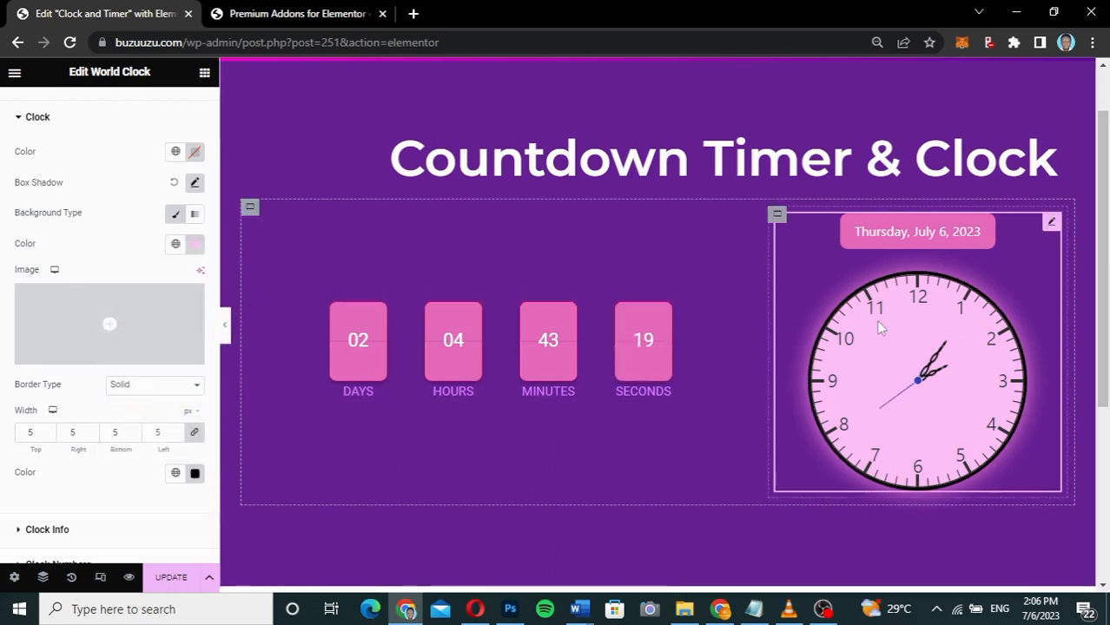